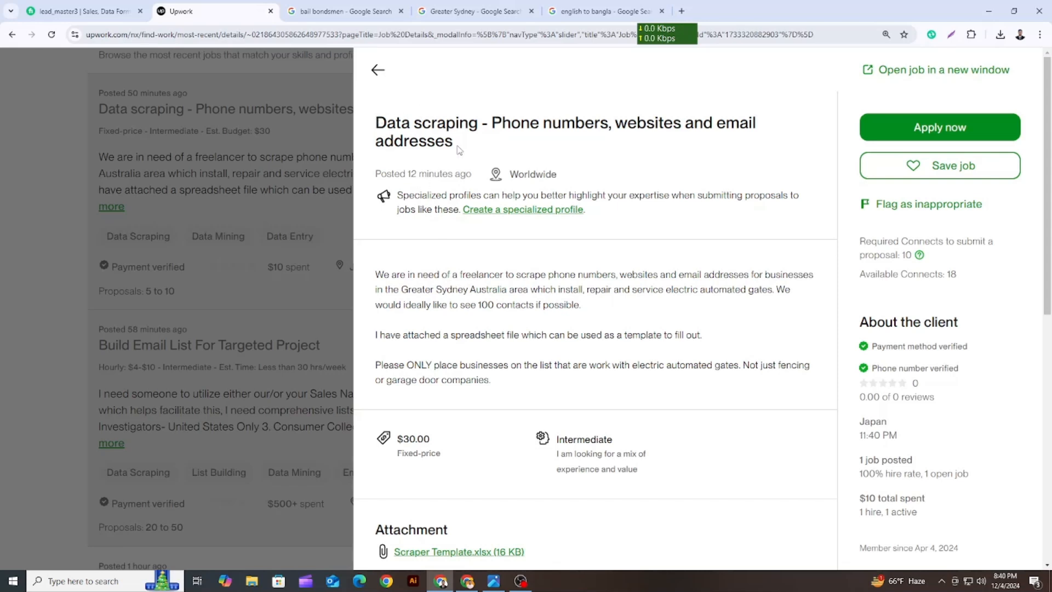
Read the job title and the full description of the data scraping posting
{"action": "left_click_drag", "start_coordinate": [459, 151], "coordinate": [383, 123]}
{"action": "left_click", "coordinate": [479, 163]}
{"action": "left_click_drag", "start_coordinate": [375, 127], "coordinate": [476, 125]}
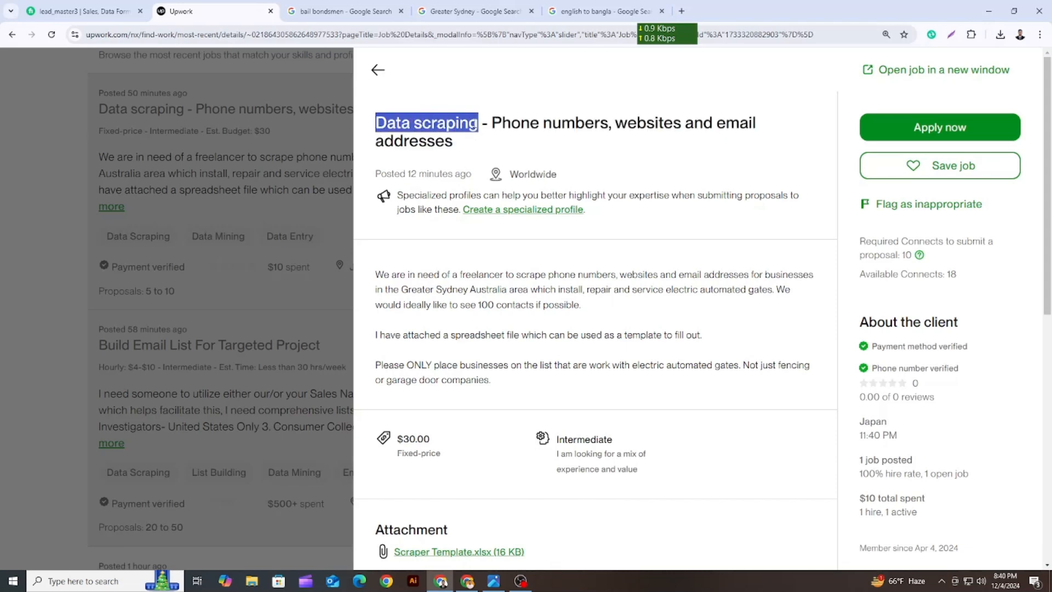
{"action": "left_click", "coordinate": [479, 136]}
{"action": "left_click_drag", "start_coordinate": [493, 124], "coordinate": [723, 153]}
{"action": "left_click", "coordinate": [722, 153]}
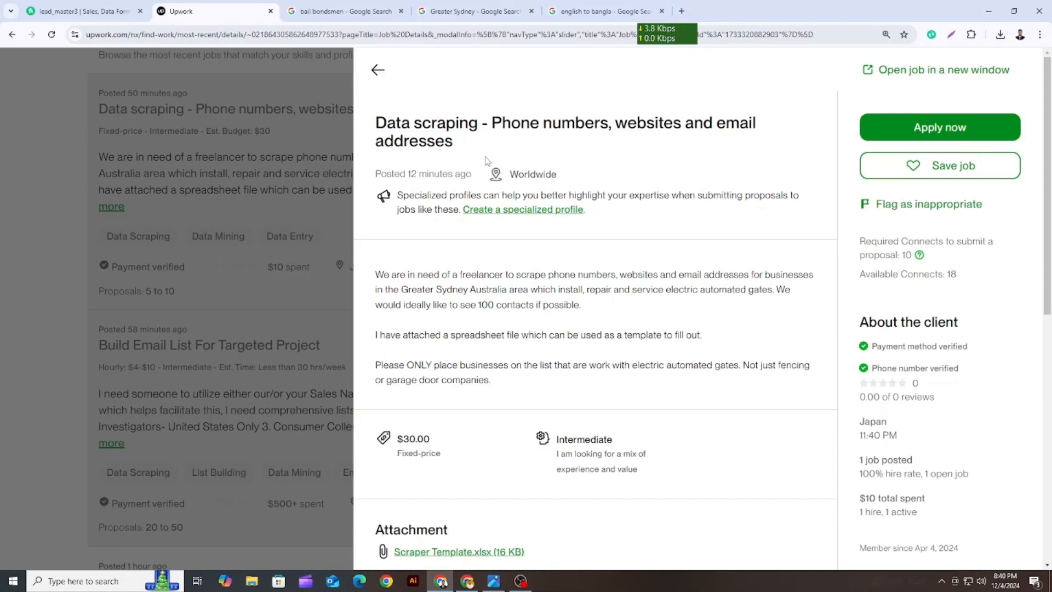
{"action": "scroll", "coordinate": [486, 161], "scroll_direction": "down", "scroll_amount": 2}
{"action": "left_click_drag", "start_coordinate": [376, 166], "coordinate": [496, 281]}
{"action": "left_click", "coordinate": [468, 245]}
{"action": "left_click_drag", "start_coordinate": [367, 159], "coordinate": [496, 277]}
{"action": "left_click", "coordinate": [496, 274]}
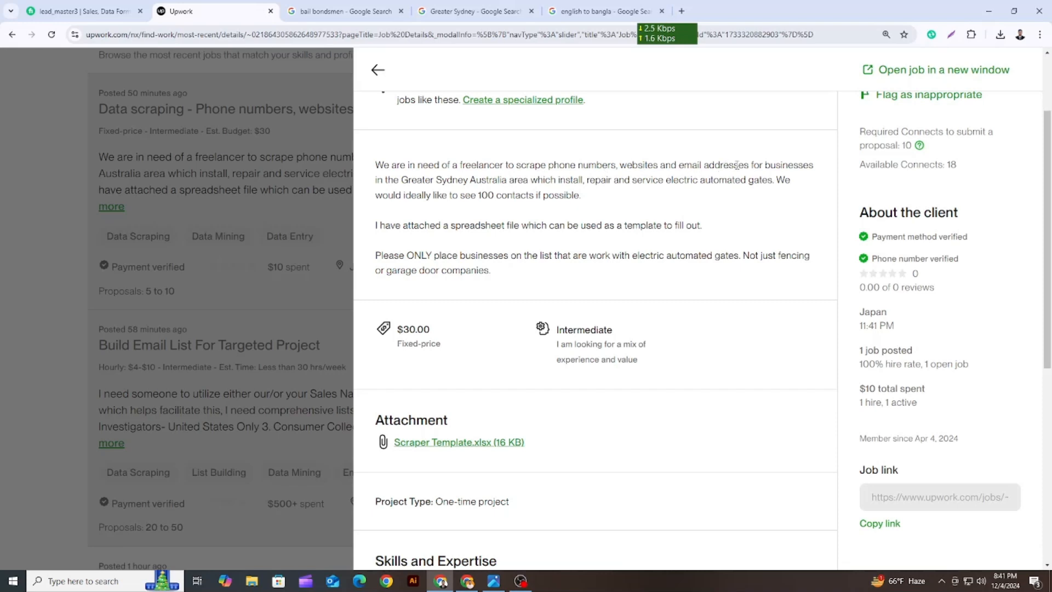
Examine the job description for the contact details to scrape and the target location of the businesses
{"action": "left_click_drag", "start_coordinate": [751, 163], "coordinate": [377, 163]}
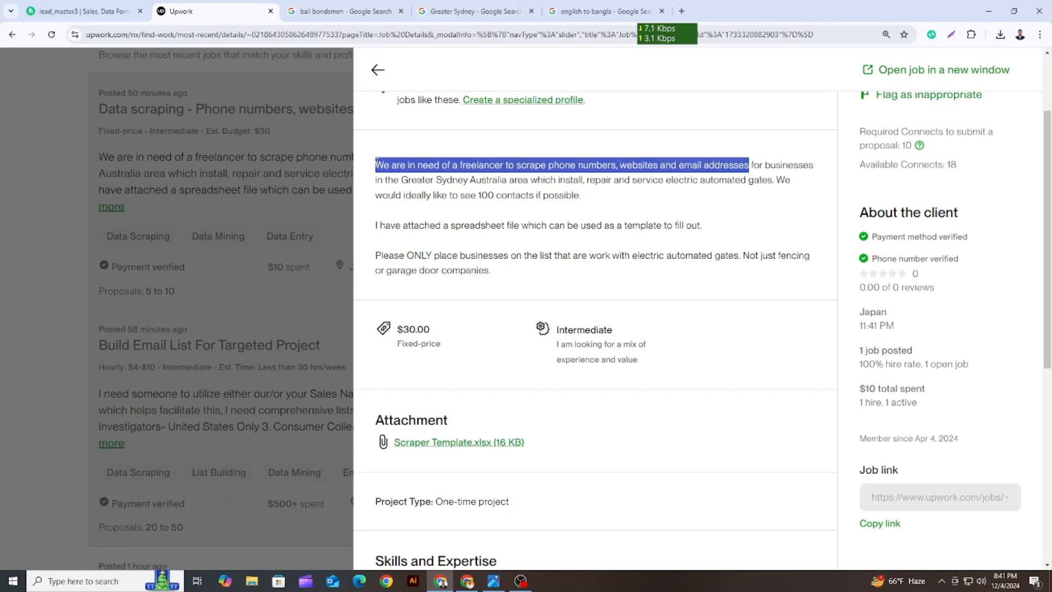
{"action": "left_click", "coordinate": [555, 174]}
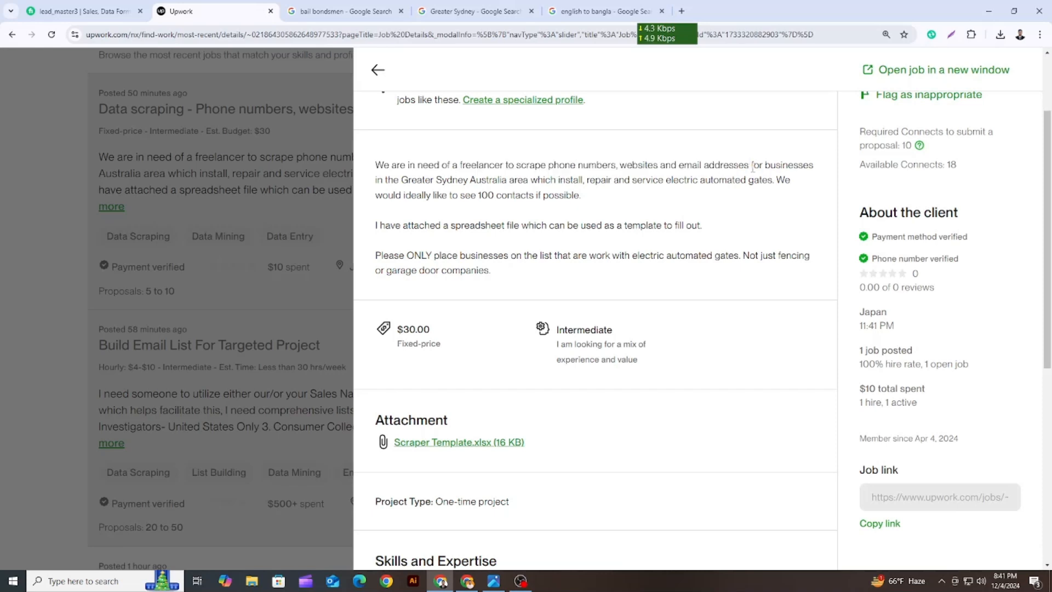
{"action": "left_click_drag", "start_coordinate": [752, 165], "coordinate": [784, 165]}
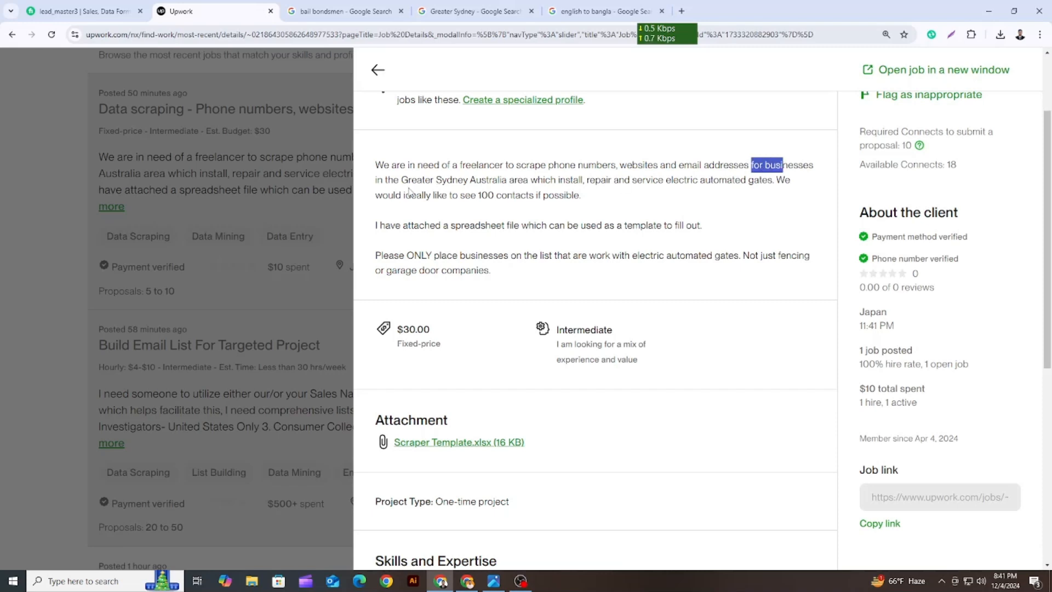
{"action": "left_click_drag", "start_coordinate": [403, 180], "coordinate": [433, 180]}
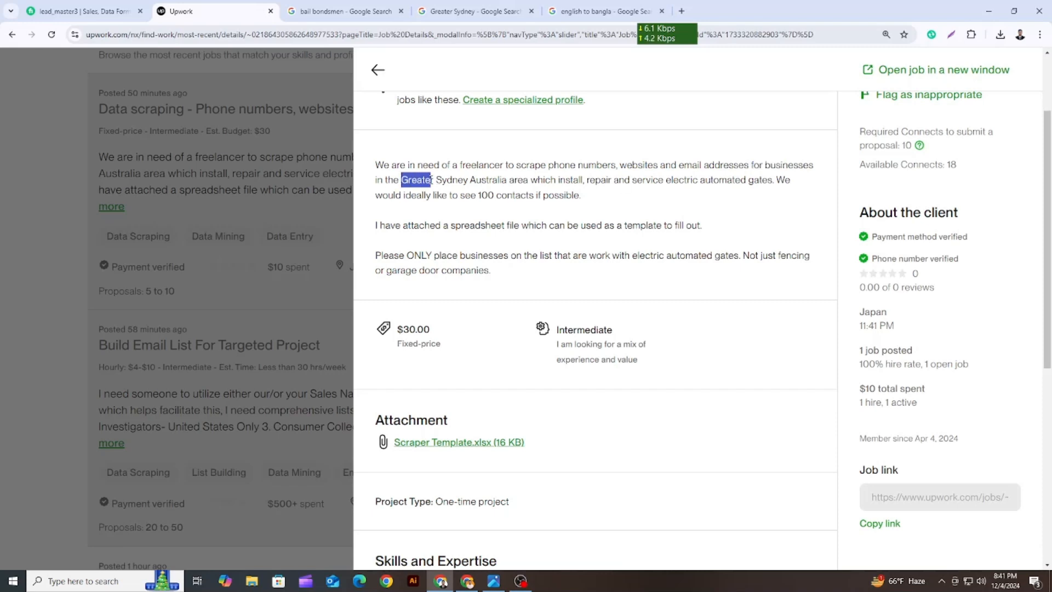
{"action": "key", "text": "ctrl+plus"}
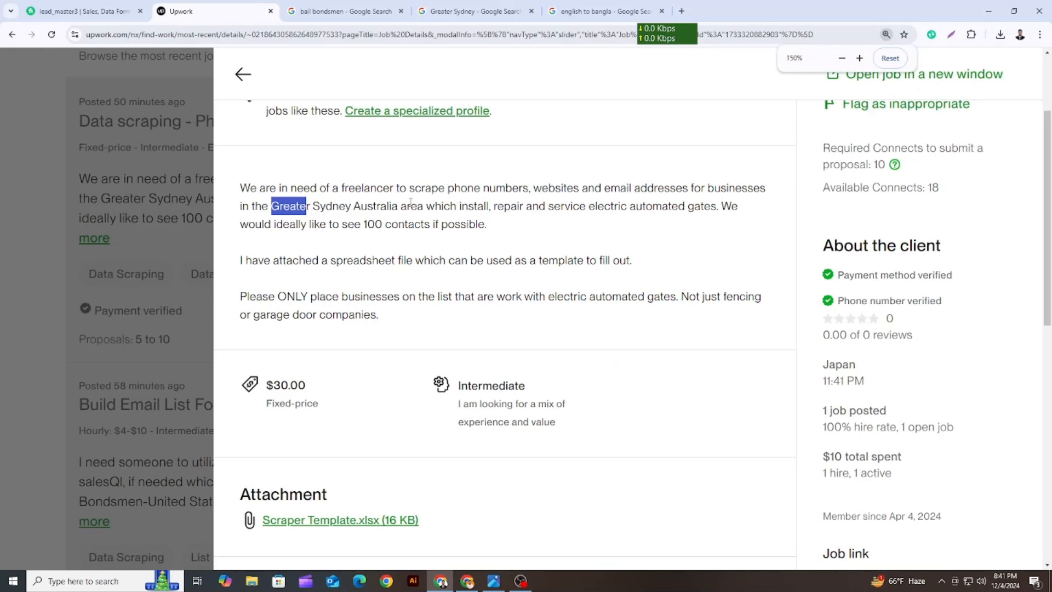
{"action": "left_click_drag", "start_coordinate": [400, 207], "coordinate": [245, 193]}
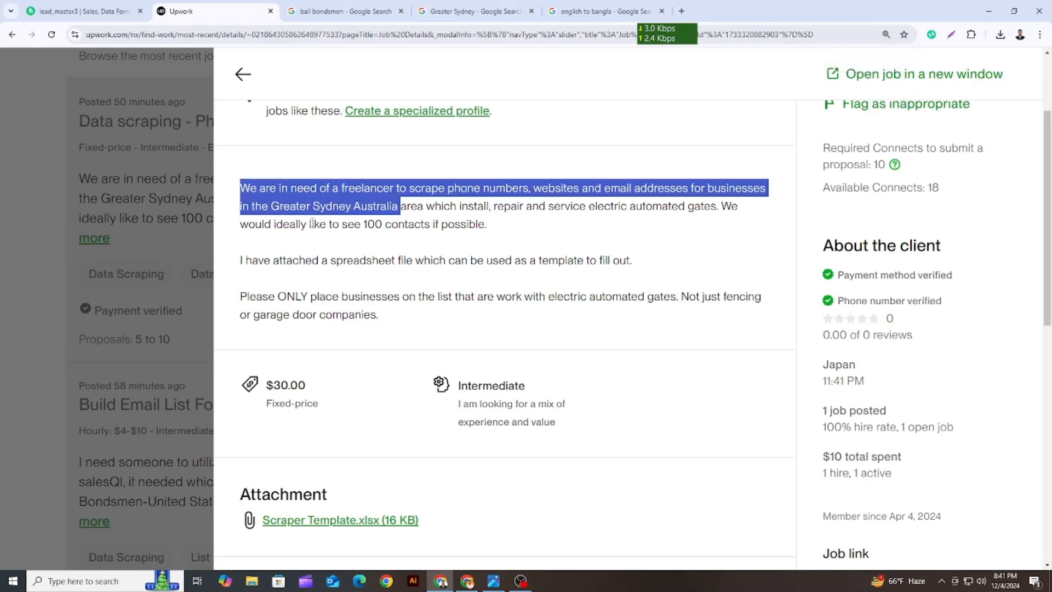
{"action": "left_click", "coordinate": [329, 231]}
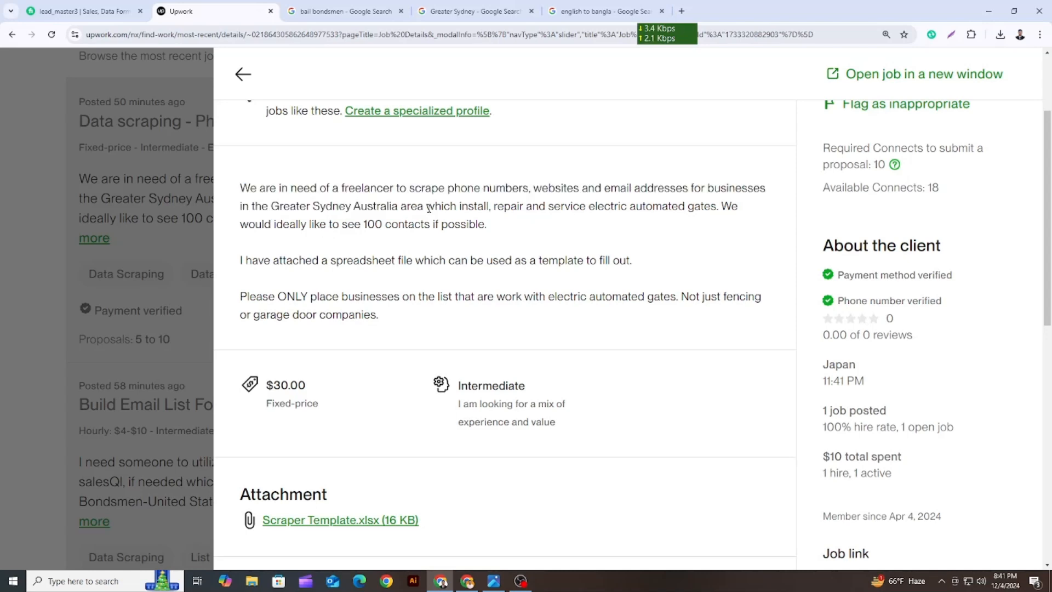
Check the job description for the services the businesses must offer and the number of contacts wanted
{"action": "left_click_drag", "start_coordinate": [425, 209], "coordinate": [536, 207]}
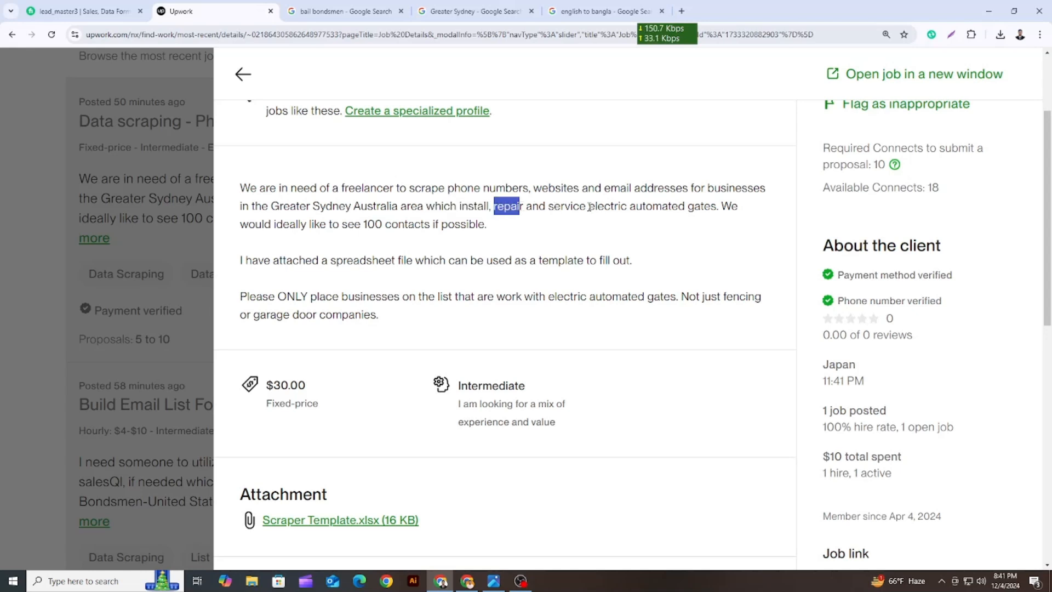
{"action": "left_click_drag", "start_coordinate": [589, 207], "coordinate": [550, 207]}
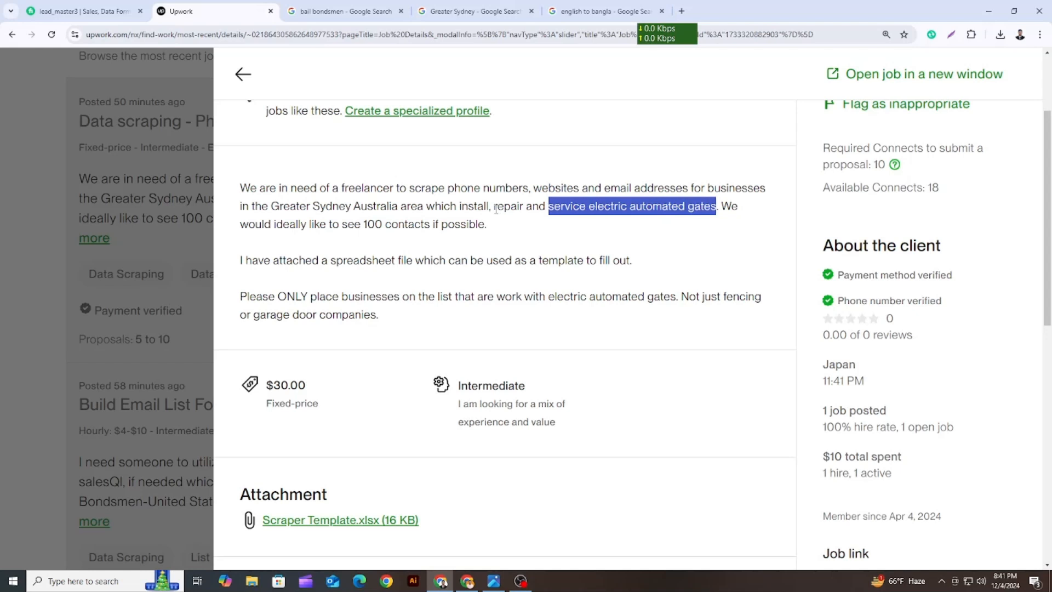
{"action": "left_click_drag", "start_coordinate": [493, 207], "coordinate": [711, 206]}
{"action": "left_click", "coordinate": [673, 248]}
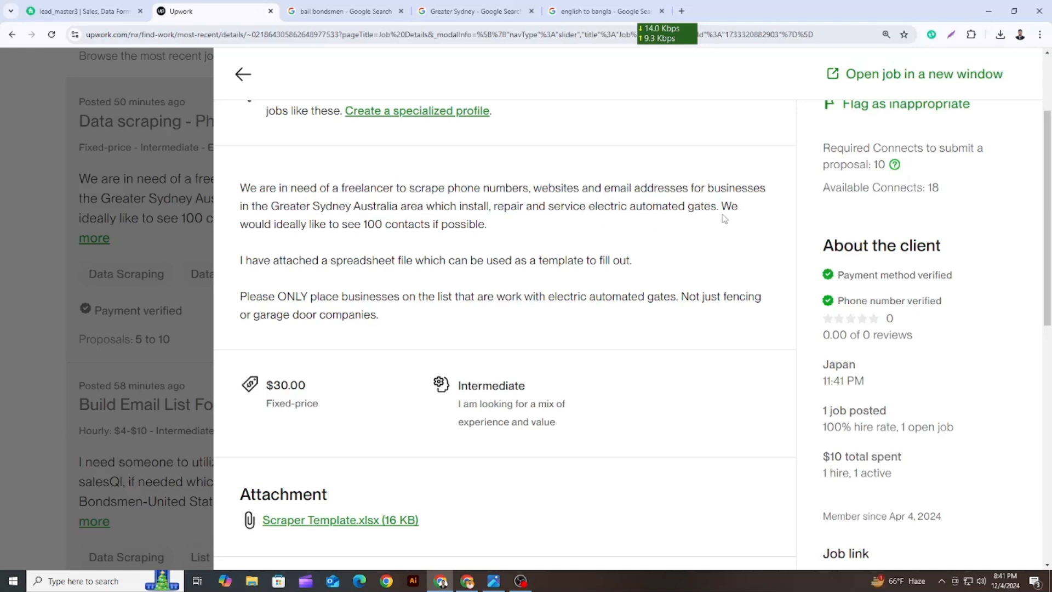
{"action": "left_click_drag", "start_coordinate": [722, 208], "coordinate": [724, 226]}
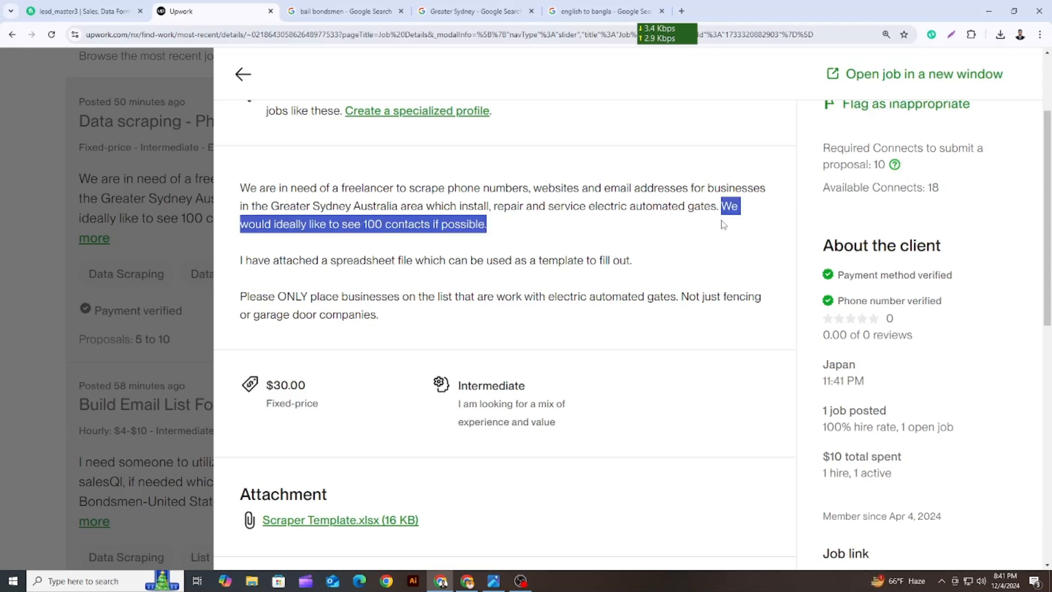
{"action": "left_click", "coordinate": [548, 232]}
{"action": "scroll", "coordinate": [386, 244], "scroll_direction": "down", "scroll_amount": 2}
{"action": "scroll", "coordinate": [384, 241], "scroll_direction": "up", "scroll_amount": 1}
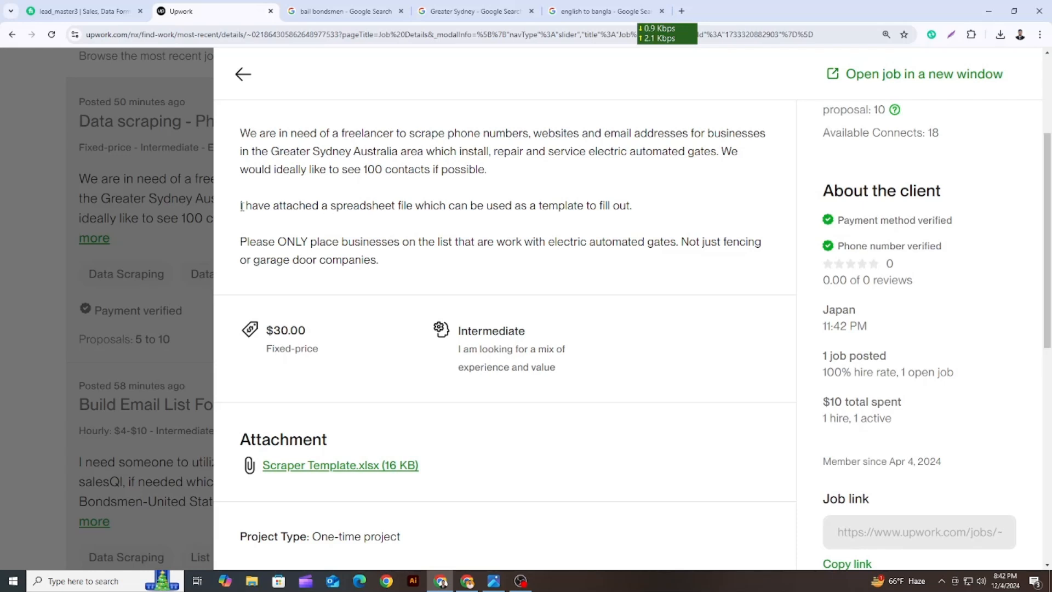
Download the job's Scraper Template.xlsx attachment and open the downloaded copy in Excel
{"action": "left_click_drag", "start_coordinate": [241, 207], "coordinate": [645, 213]}
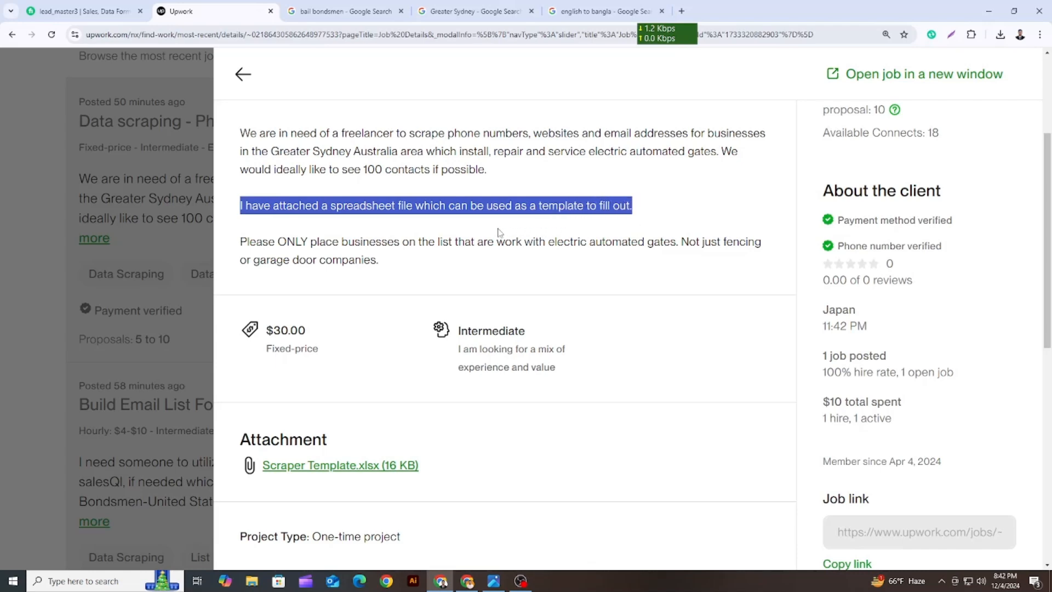
{"action": "scroll", "coordinate": [371, 396], "scroll_direction": "down", "scroll_amount": 2}
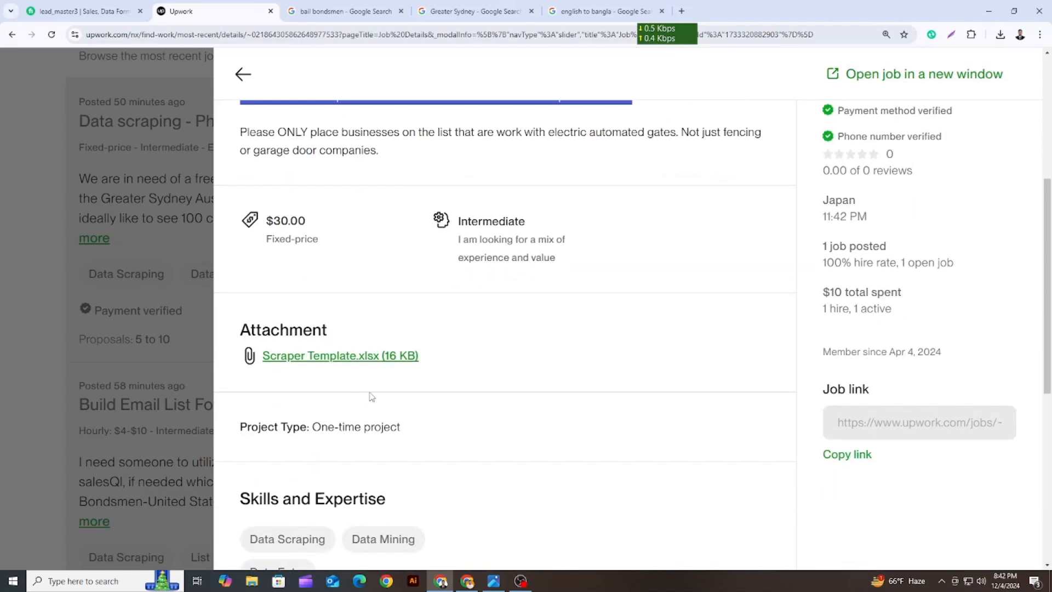
{"action": "left_click", "coordinate": [323, 357]}
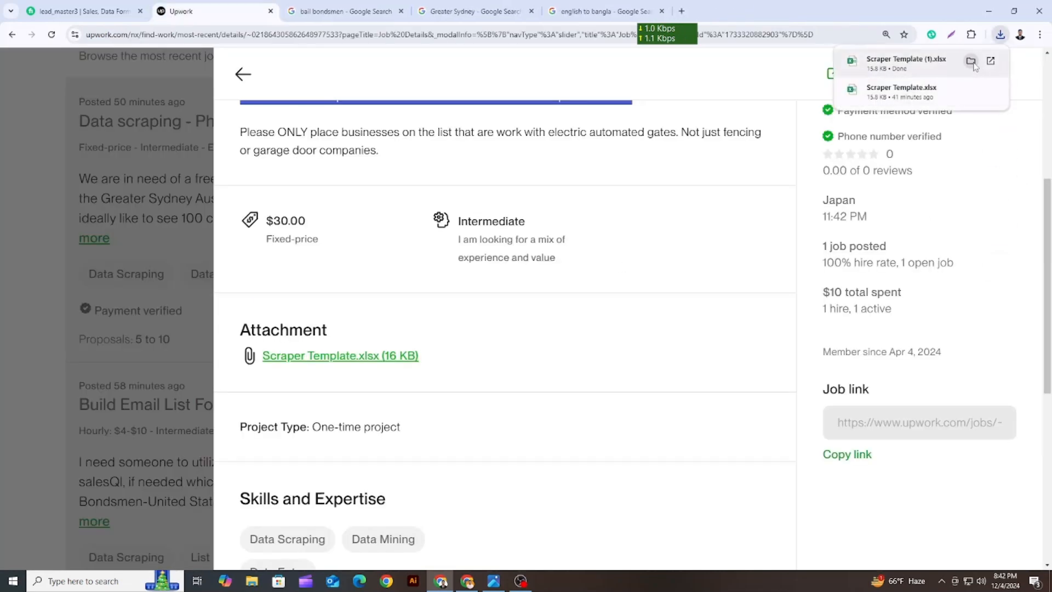
{"action": "left_click", "coordinate": [971, 60]}
{"action": "double_click", "coordinate": [143, 86]}
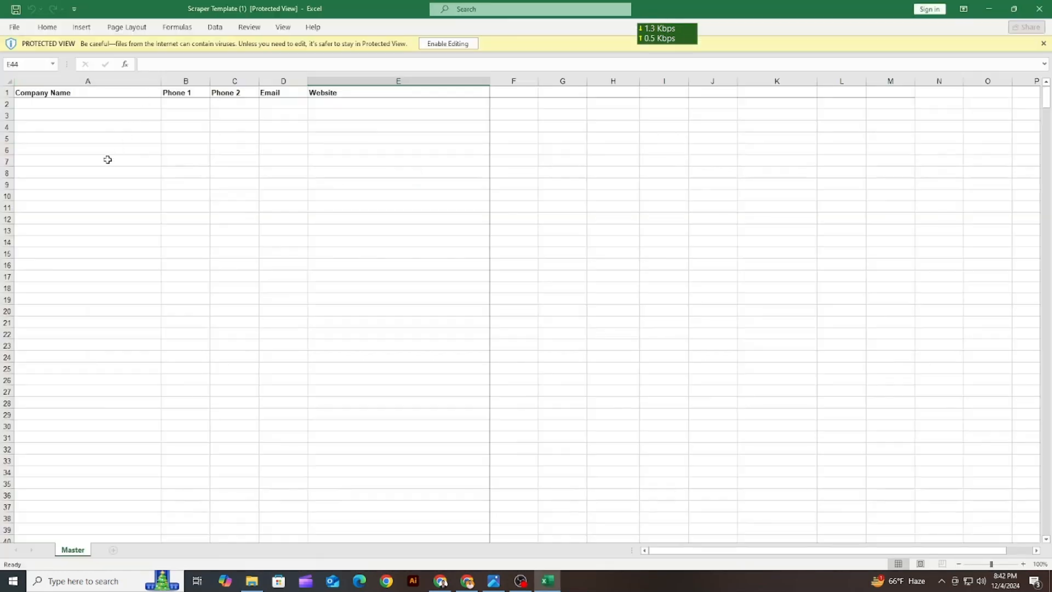
Examine the template's columns for company name, phone numbers, email and website
{"action": "left_click", "coordinate": [60, 94]}
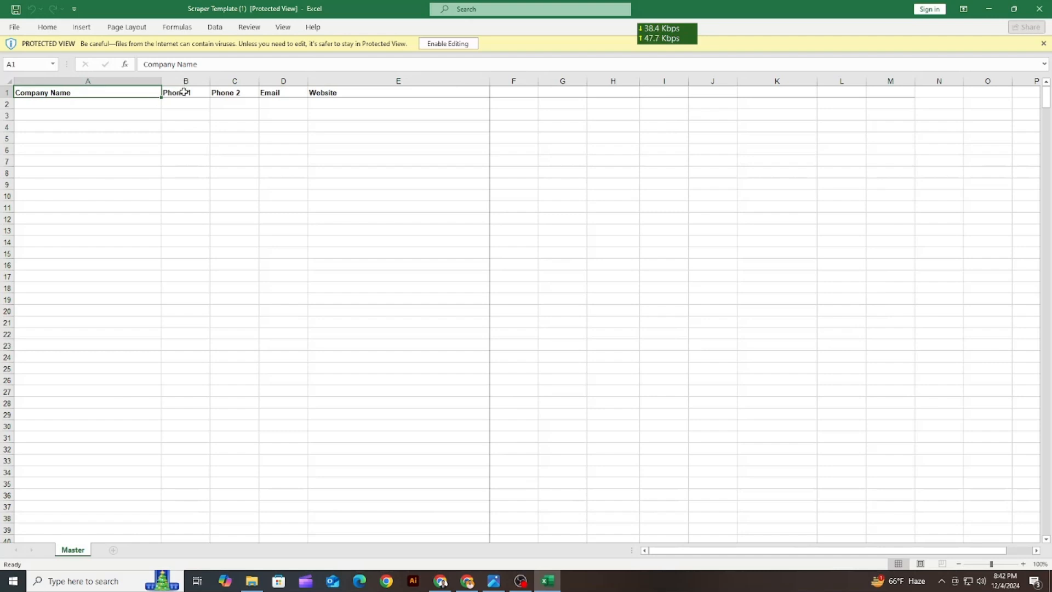
{"action": "left_click", "coordinate": [184, 92]}
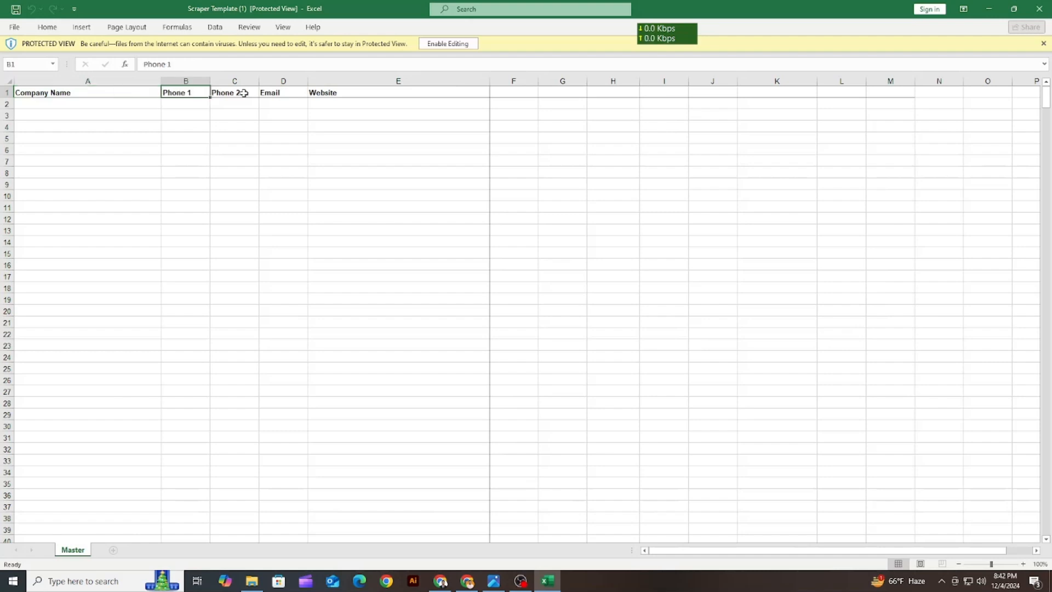
{"action": "left_click_drag", "start_coordinate": [234, 103], "coordinate": [221, 369]}
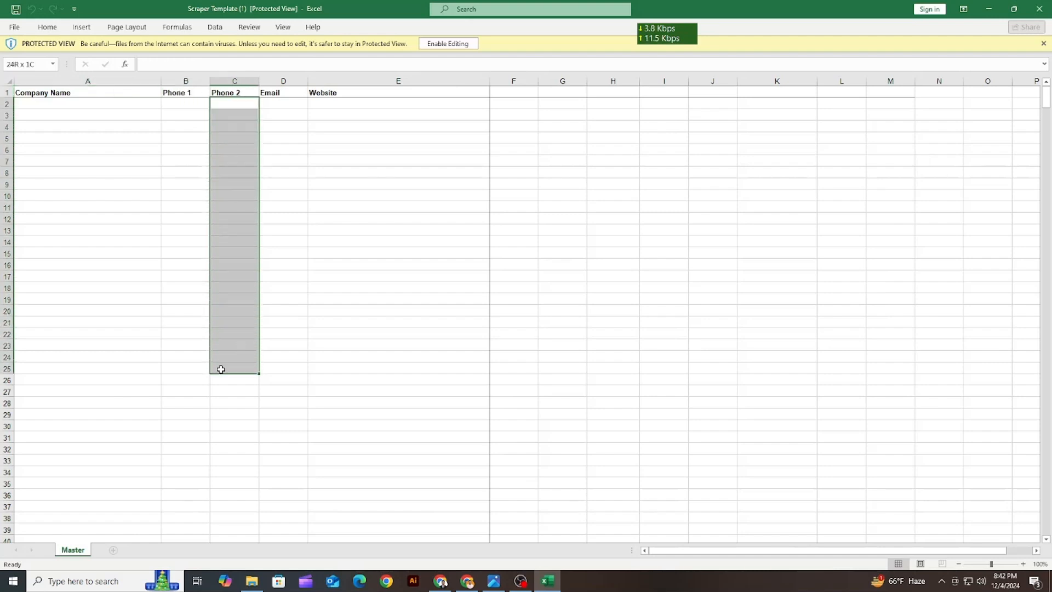
{"action": "left_click", "coordinate": [229, 127]}
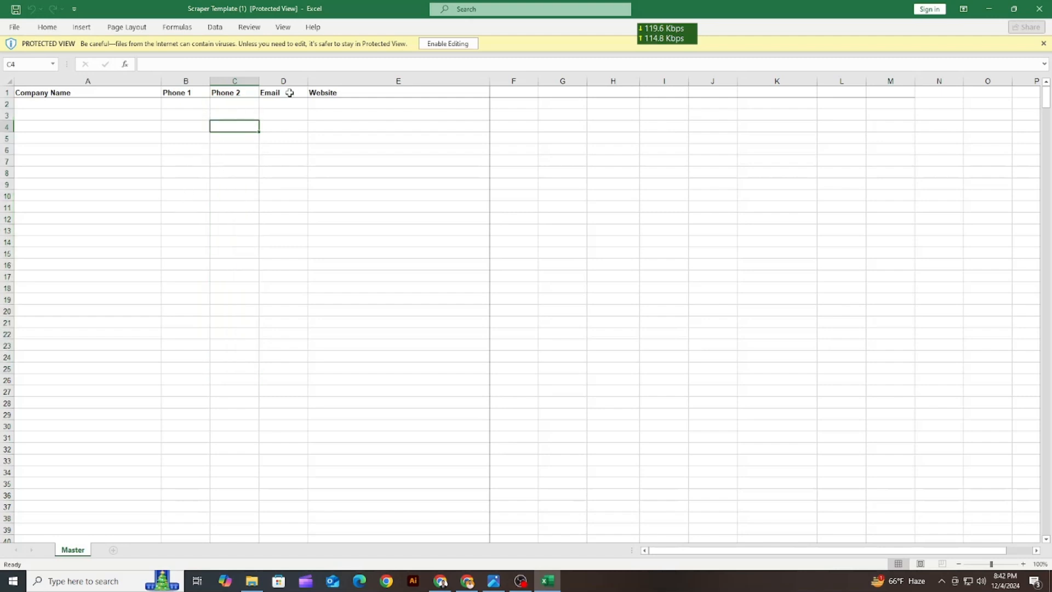
{"action": "left_click", "coordinate": [283, 82]}
{"action": "left_click_drag", "start_coordinate": [339, 104], "coordinate": [325, 412]}
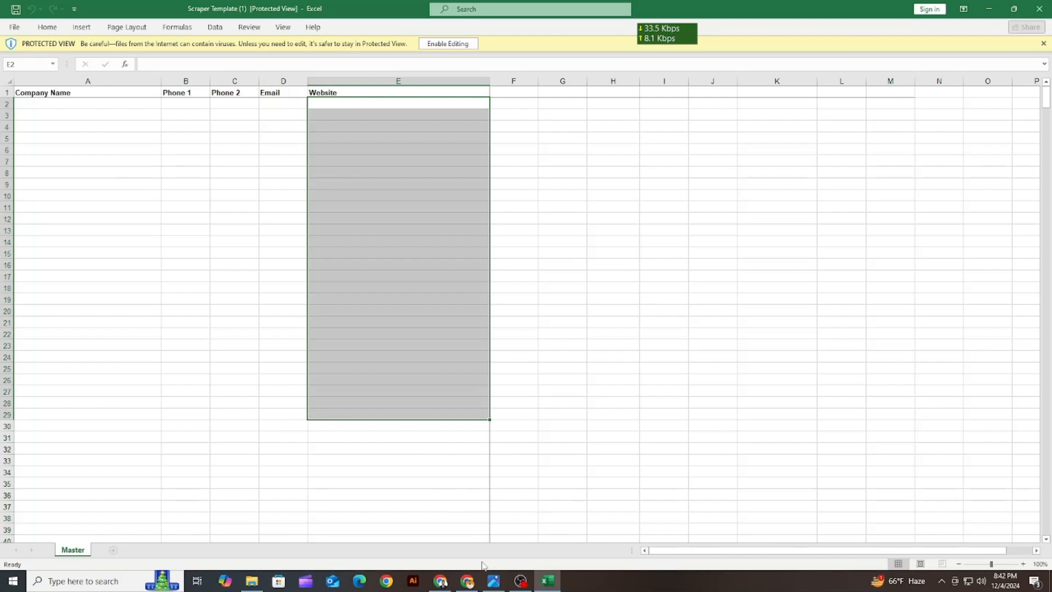
Compare the Upwork job description with the company name, email and website columns of the Excel template
{"action": "left_click", "coordinate": [440, 581]}
{"action": "scroll", "coordinate": [351, 237], "scroll_direction": "up", "scroll_amount": 4}
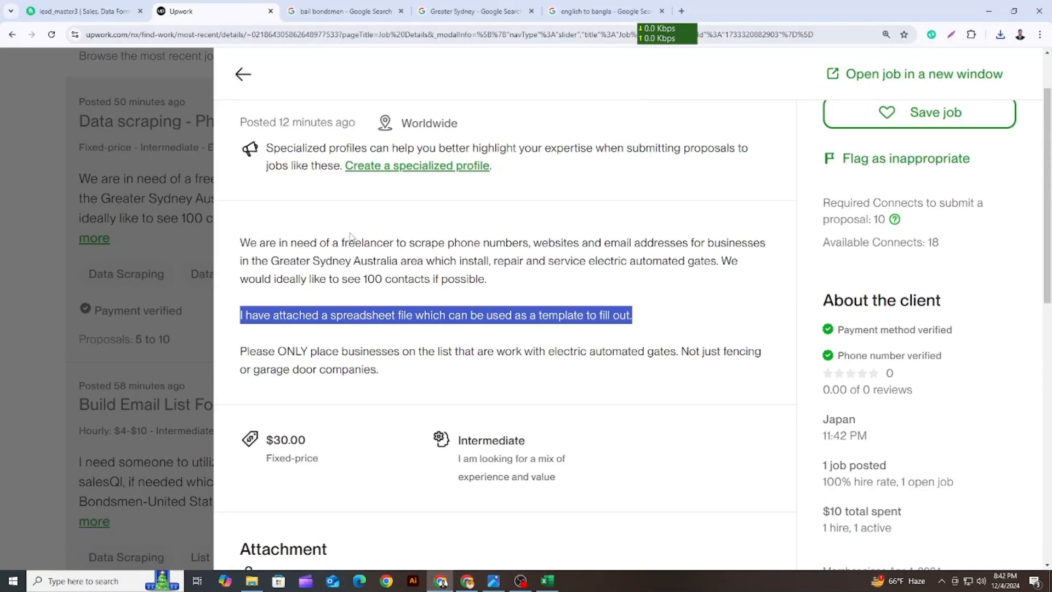
{"action": "scroll", "coordinate": [351, 237], "scroll_direction": "up", "scroll_amount": 1}
{"action": "scroll", "coordinate": [267, 332], "scroll_direction": "down", "scroll_amount": 2}
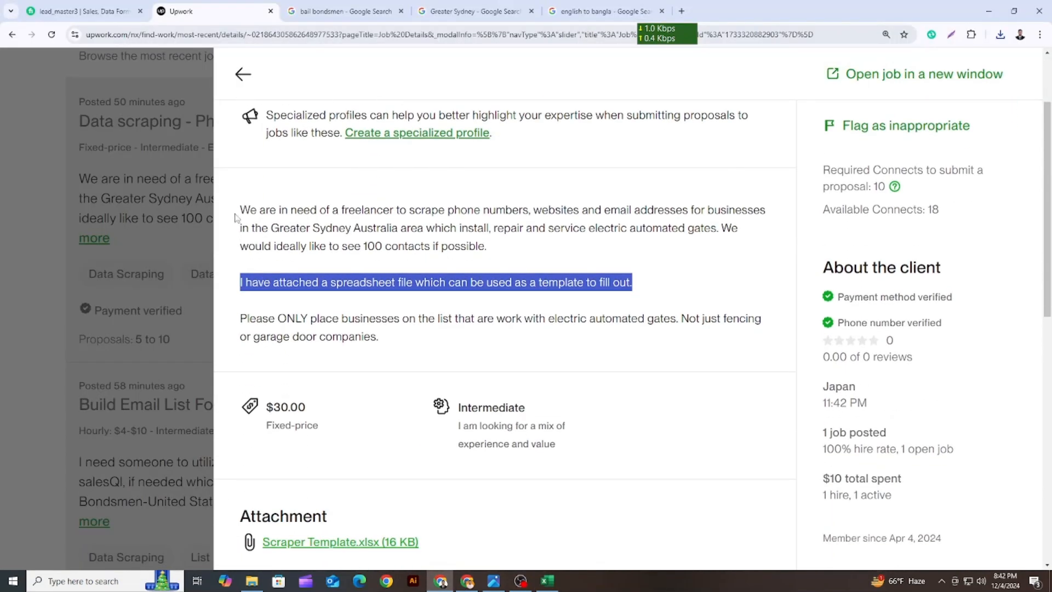
{"action": "left_click_drag", "start_coordinate": [239, 211], "coordinate": [482, 264]}
{"action": "left_click", "coordinate": [548, 581]}
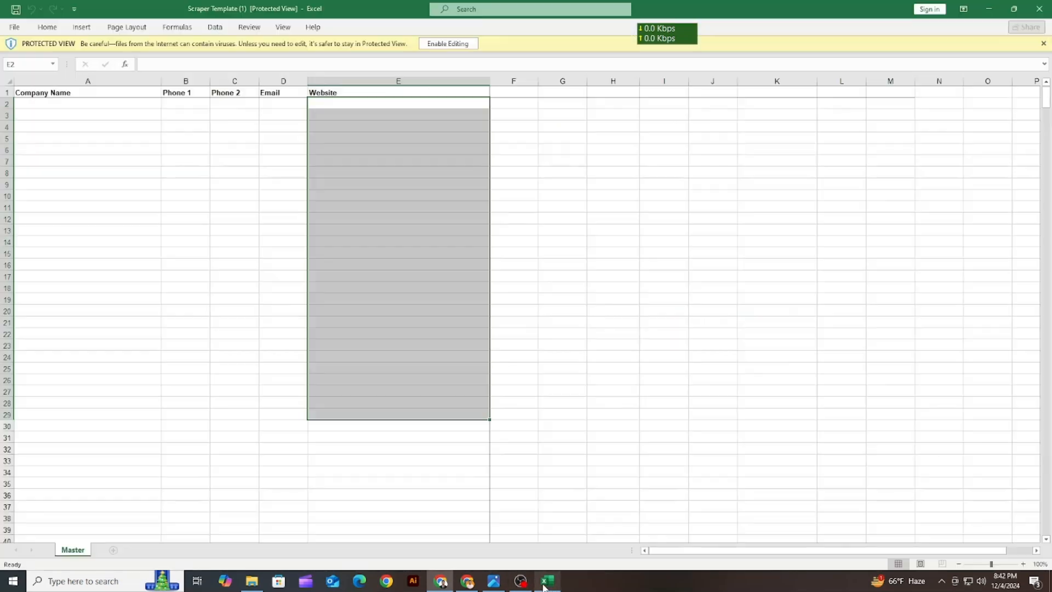
{"action": "left_click", "coordinate": [80, 108]}
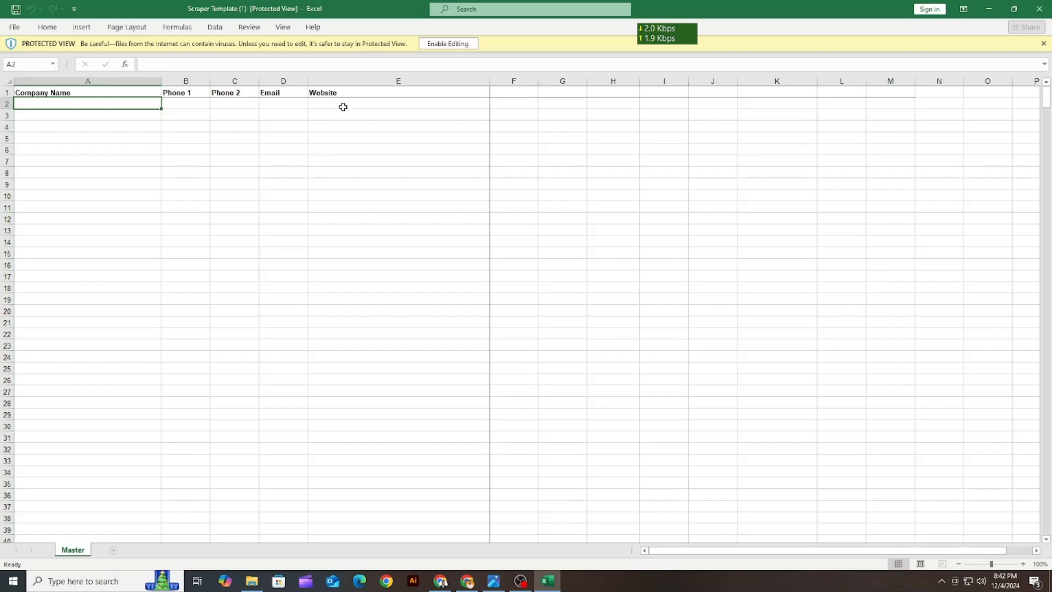
{"action": "left_click_drag", "start_coordinate": [343, 106], "coordinate": [338, 241]}
{"action": "left_click_drag", "start_coordinate": [272, 118], "coordinate": [289, 381]}
{"action": "left_click", "coordinate": [338, 389]}
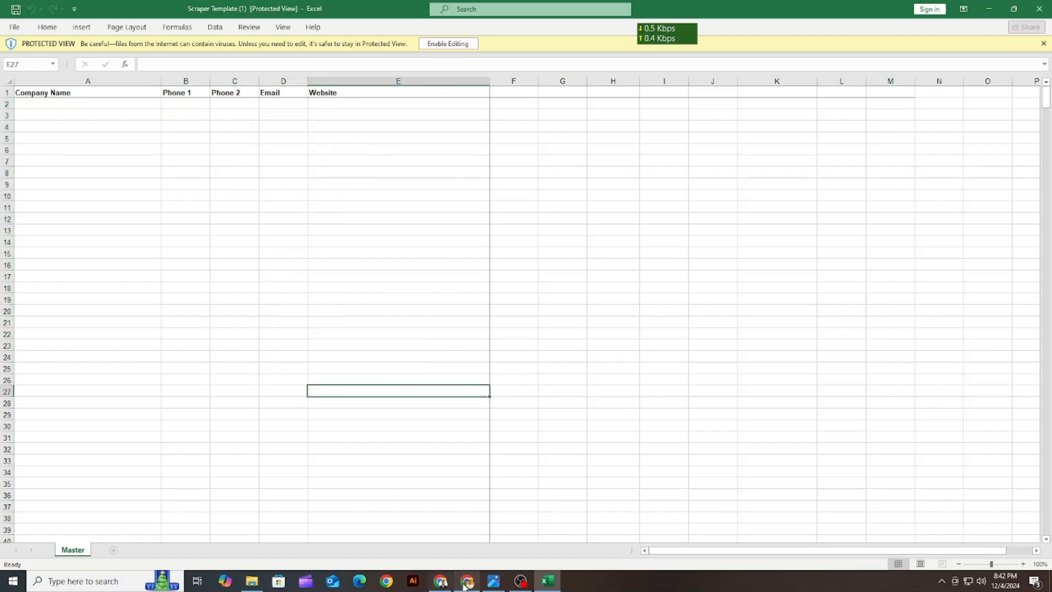
Switch to the other Chrome window and search Google for "yellowpages.com au" in the empty tab
{"action": "left_click", "coordinate": [467, 581]}
{"action": "left_click", "coordinate": [209, 11]}
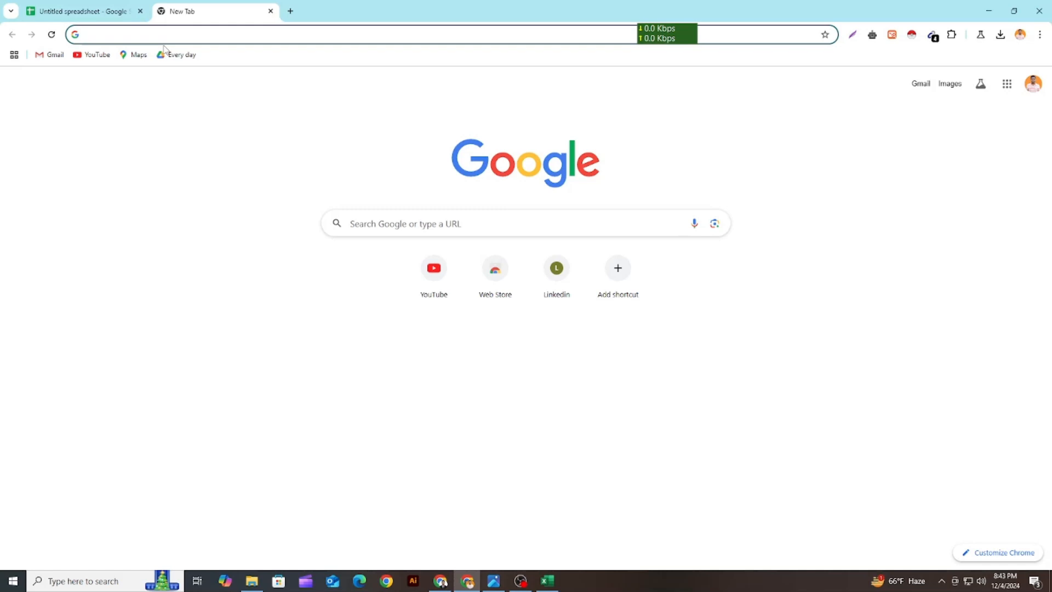
{"action": "type", "text": "ye"}
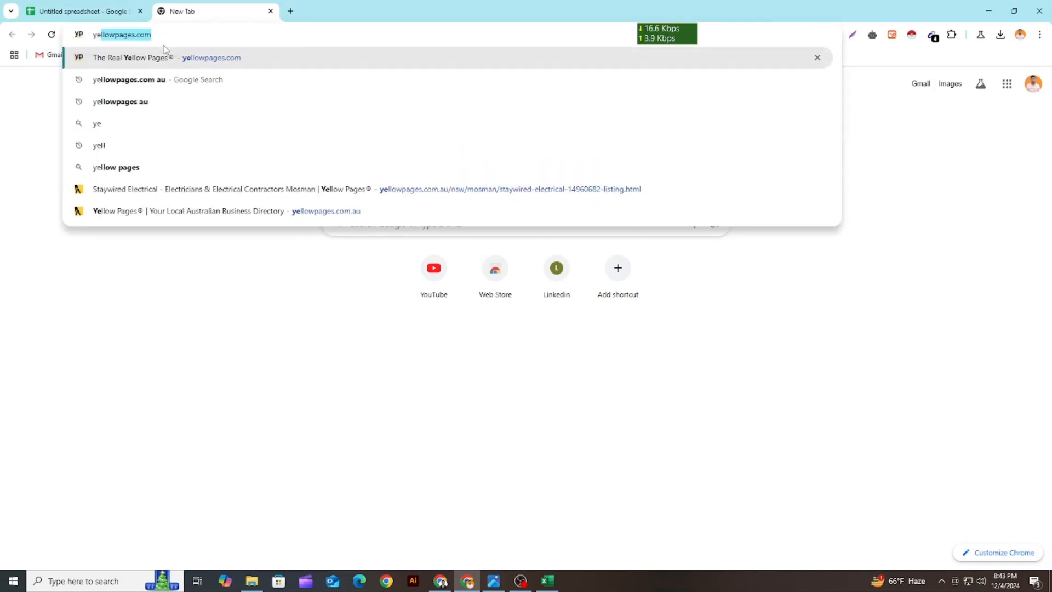
{"action": "type", "text": "llowpa"}
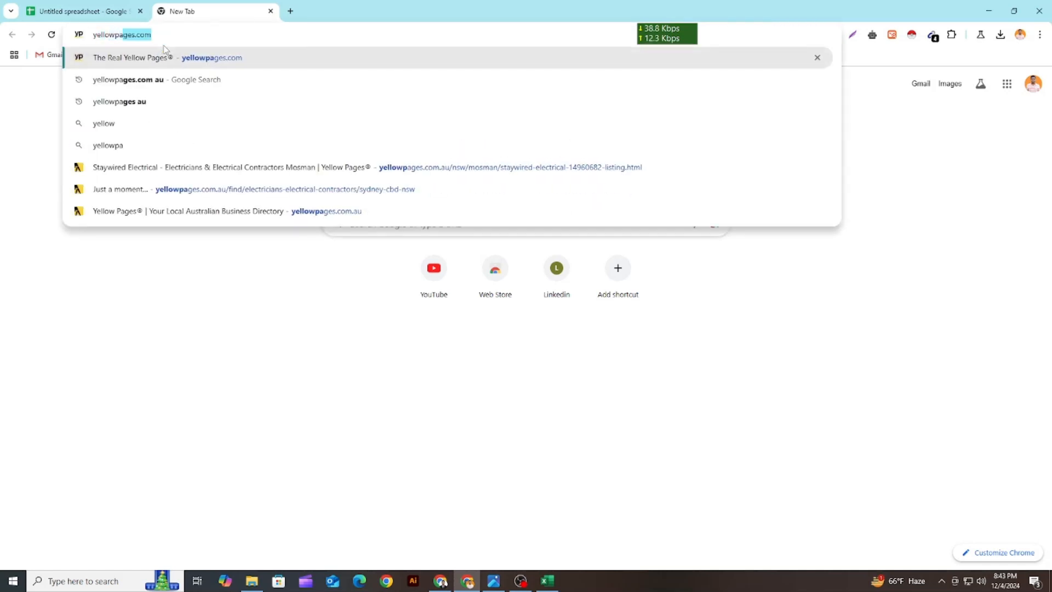
{"action": "type", "text": "ges"}
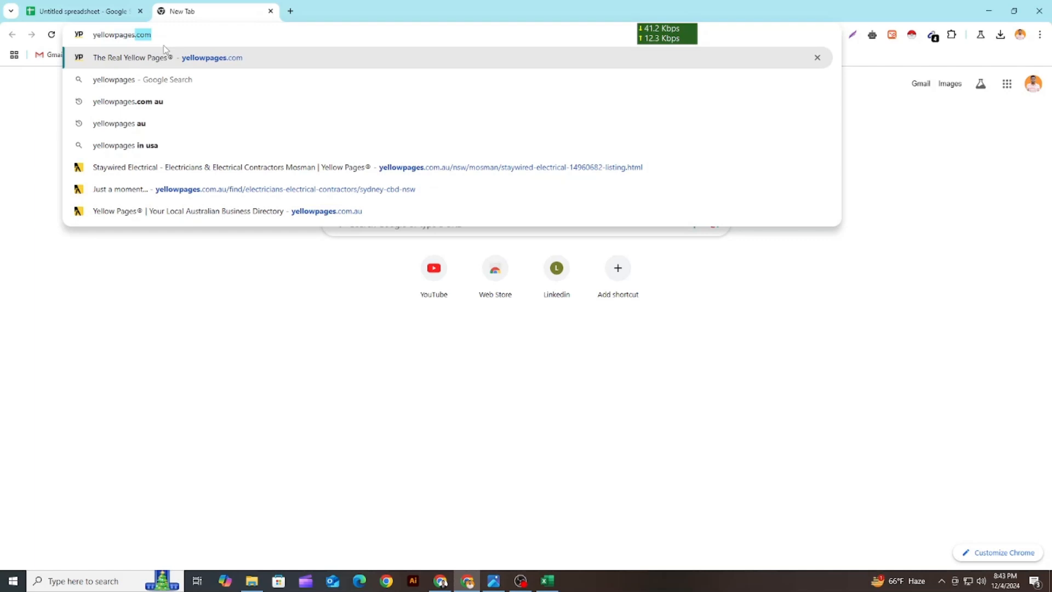
{"action": "type", "text": ".com"}
{"action": "type", "text": " a"}
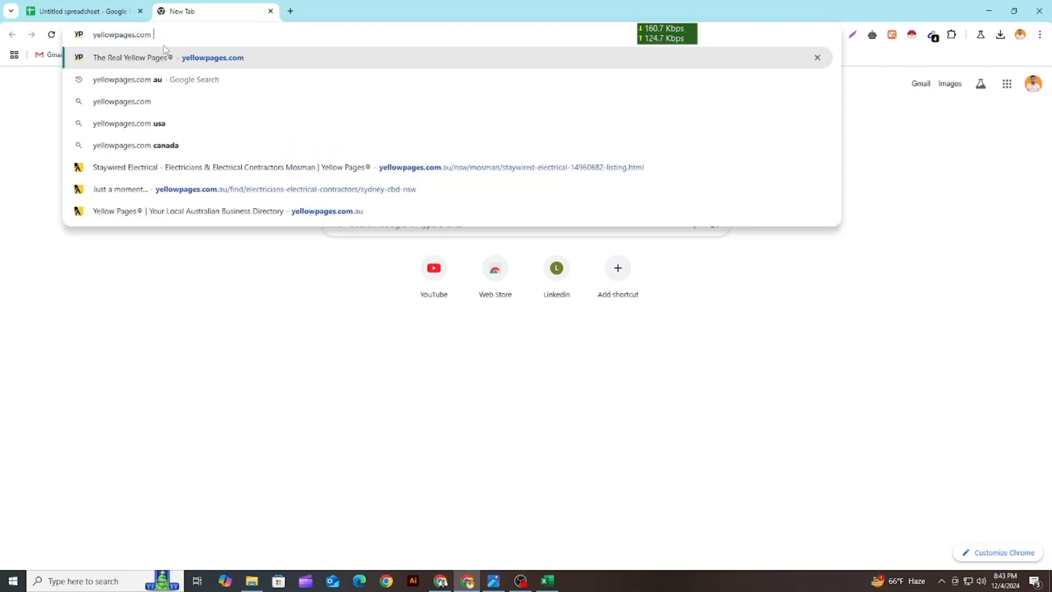
{"action": "type", "text": "u"}
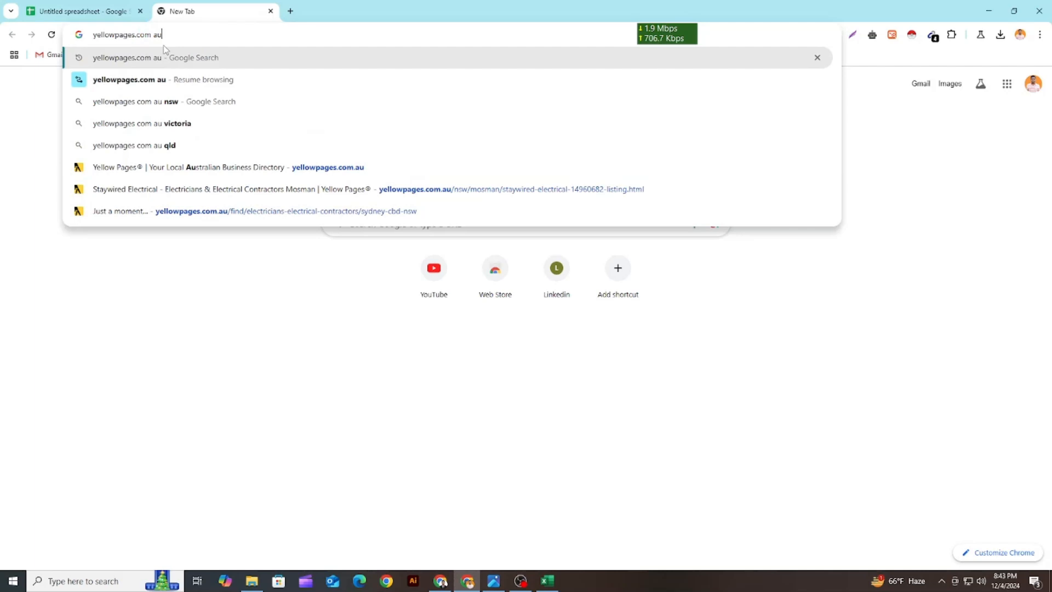
{"action": "key", "text": "Return"}
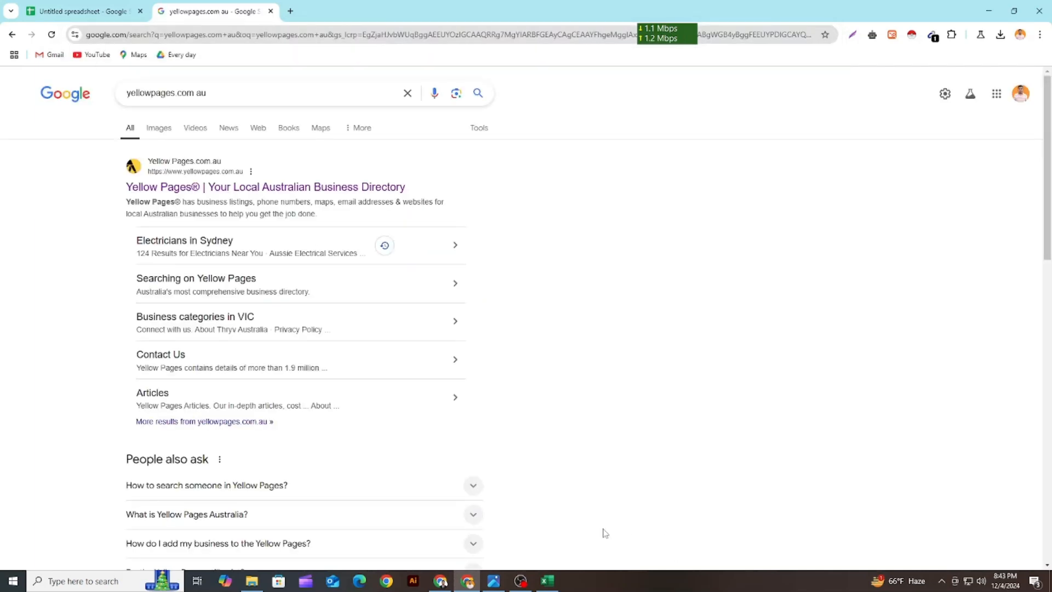
Check the Upwork job description for the region the businesses must be in, marking "Greater Sydney Australia"
{"action": "left_click", "coordinate": [441, 581]}
{"action": "left_click", "coordinate": [436, 293]}
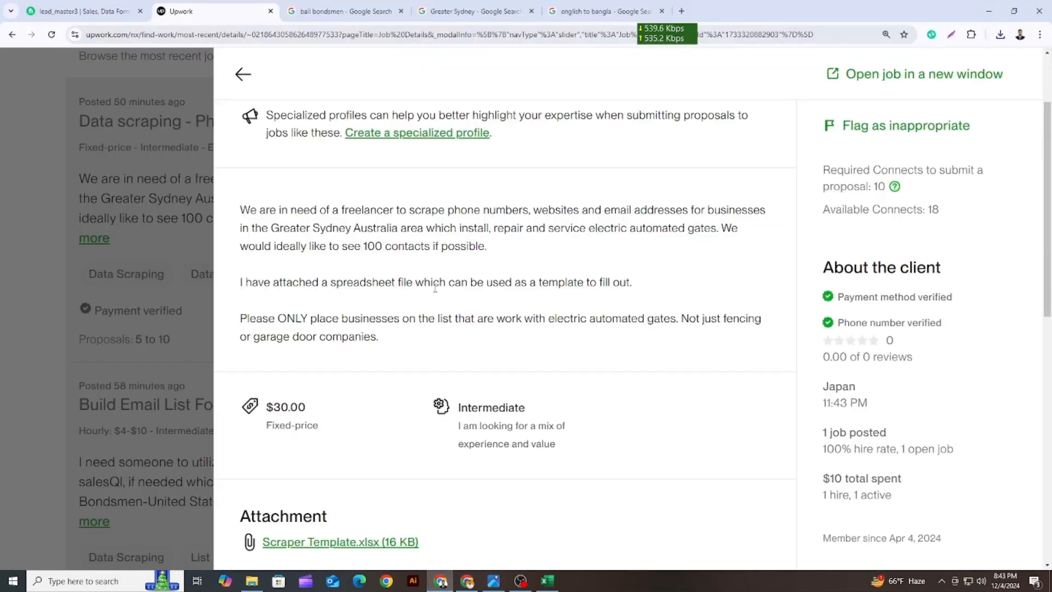
{"action": "left_click_drag", "start_coordinate": [273, 229], "coordinate": [398, 229]}
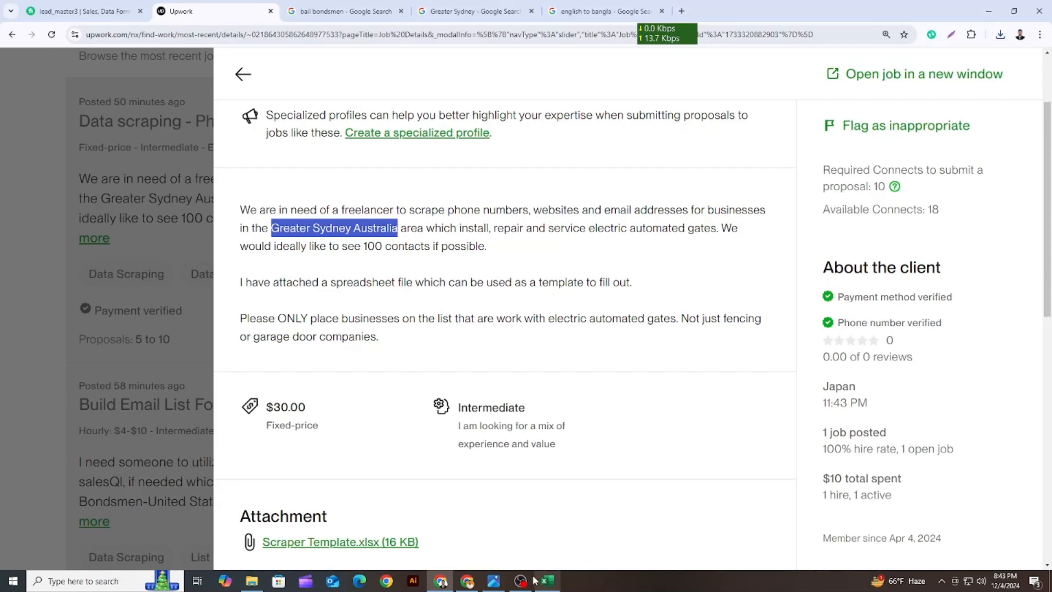
Return to the Google results, rerun the "yellowpages.com au" search and open the Yellow Pages Australian business directory
{"action": "left_click", "coordinate": [466, 581]}
{"action": "left_click", "coordinate": [240, 96]}
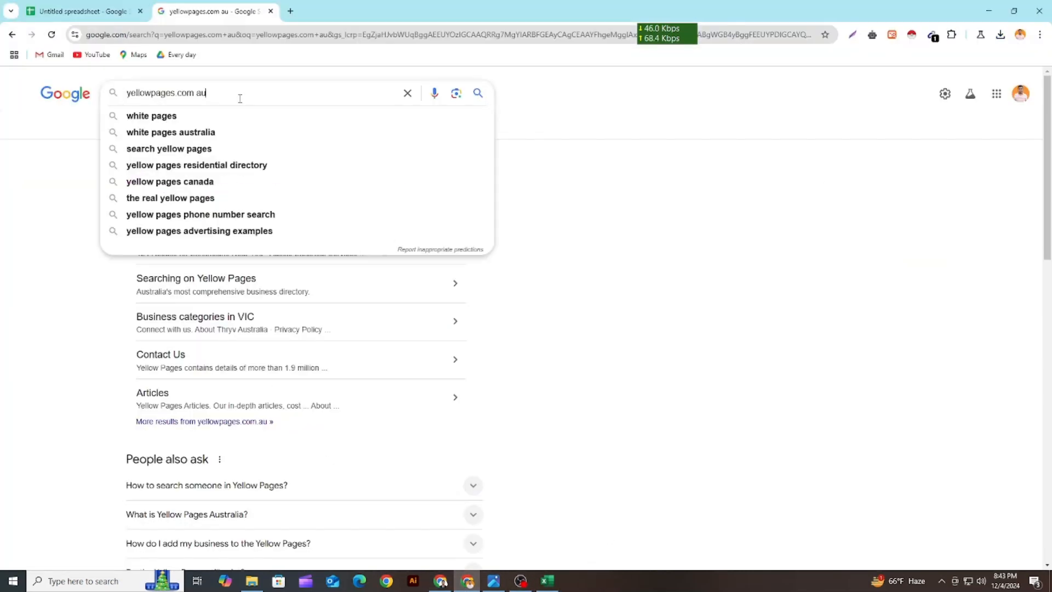
{"action": "key", "text": "Return"}
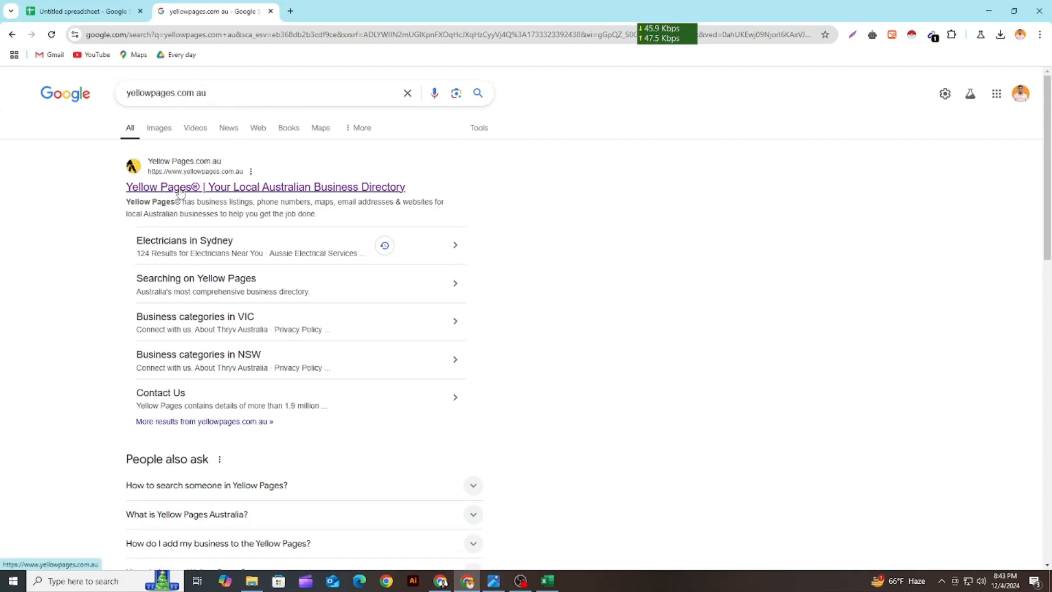
{"action": "left_click", "coordinate": [176, 189]}
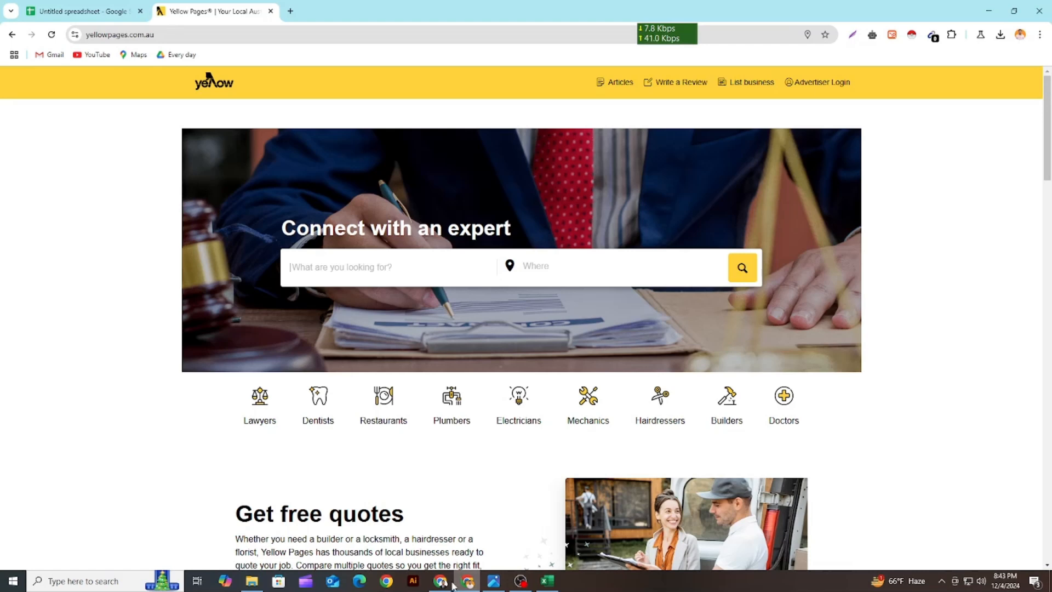
Read in the Upwork job description which gate services the businesses must offer, marking the install, repair and service wording
{"action": "left_click", "coordinate": [441, 582]}
{"action": "left_click", "coordinate": [412, 245]}
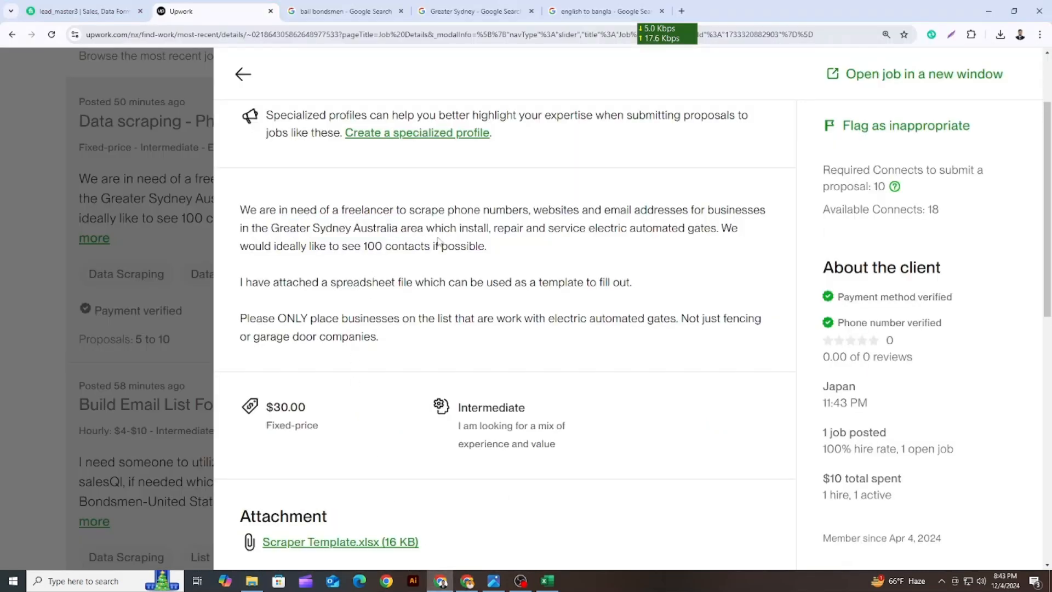
{"action": "left_click_drag", "start_coordinate": [427, 229], "coordinate": [486, 225]}
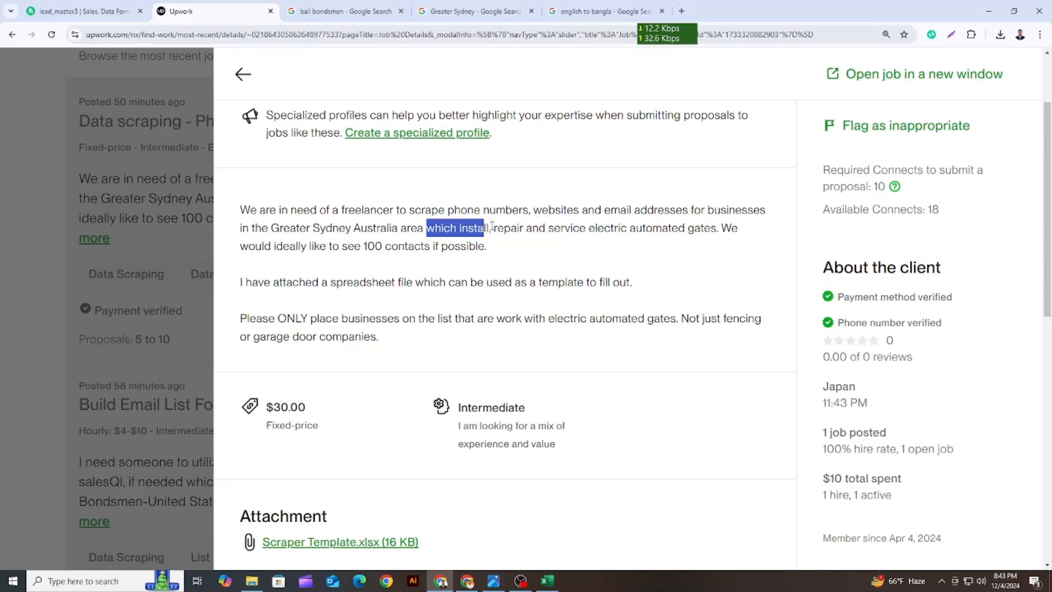
{"action": "left_click", "coordinate": [494, 230]}
{"action": "left_click_drag", "start_coordinate": [495, 229], "coordinate": [524, 229]}
{"action": "left_click_drag", "start_coordinate": [589, 229], "coordinate": [719, 230]}
{"action": "left_click", "coordinate": [645, 258]}
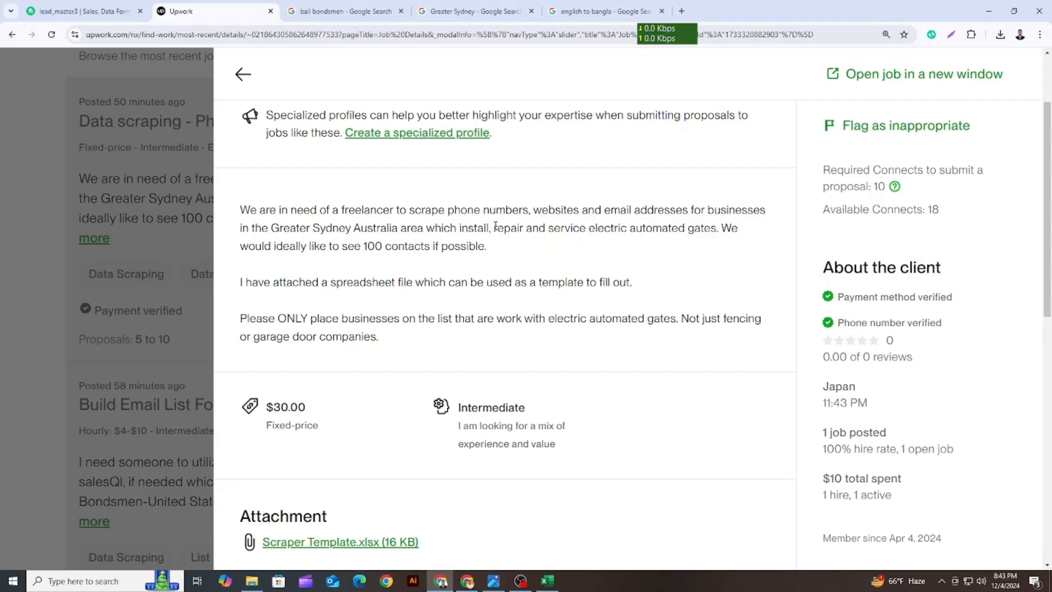
{"action": "left_click_drag", "start_coordinate": [495, 226], "coordinate": [707, 231]}
{"action": "left_click", "coordinate": [685, 269]}
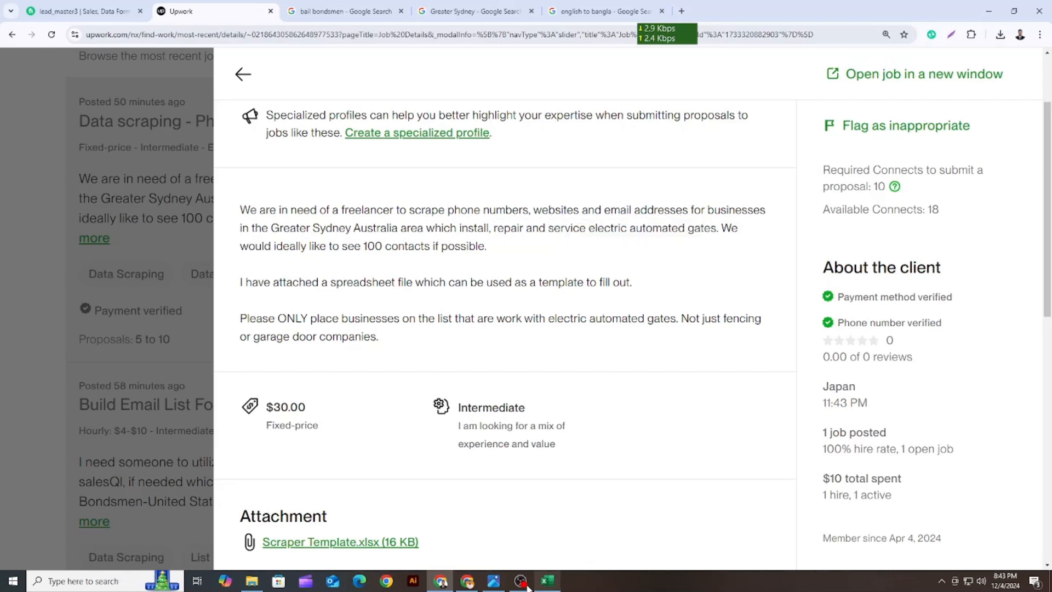
Capture the Yellow Pages home page with Lightshot and mark its search-term field with an arrow and both search fields with rectangles
{"action": "left_click", "coordinate": [467, 581]}
{"action": "left_click", "coordinate": [309, 265]}
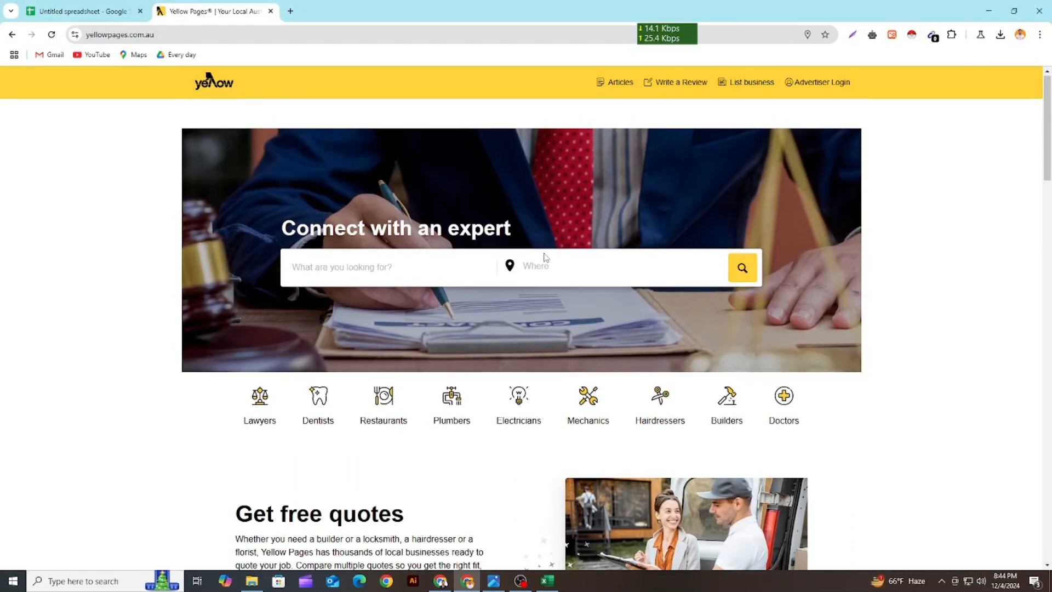
{"action": "left_click", "coordinate": [570, 266]}
{"action": "left_click", "coordinate": [852, 35]}
{"action": "left_click_drag", "start_coordinate": [114, 71], "coordinate": [962, 516]}
{"action": "left_click", "coordinate": [972, 436]}
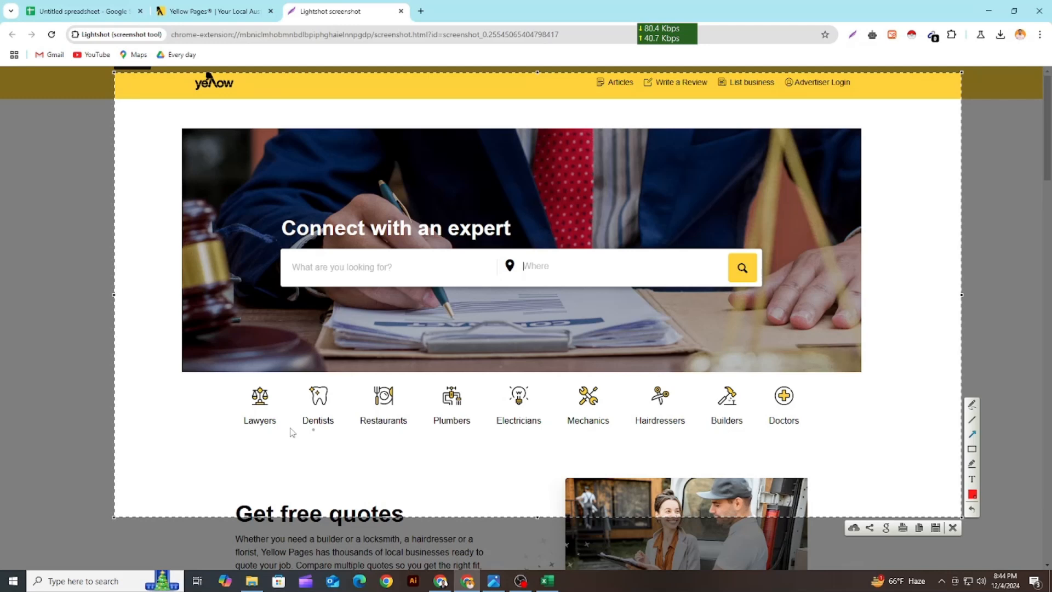
{"action": "mouse_move", "coordinate": [166, 420]}
{"action": "left_mouse_down"}
{"action": "mouse_move", "coordinate": [289, 296]}
{"action": "mouse_move", "coordinate": [327, 284]}
{"action": "left_mouse_up"}
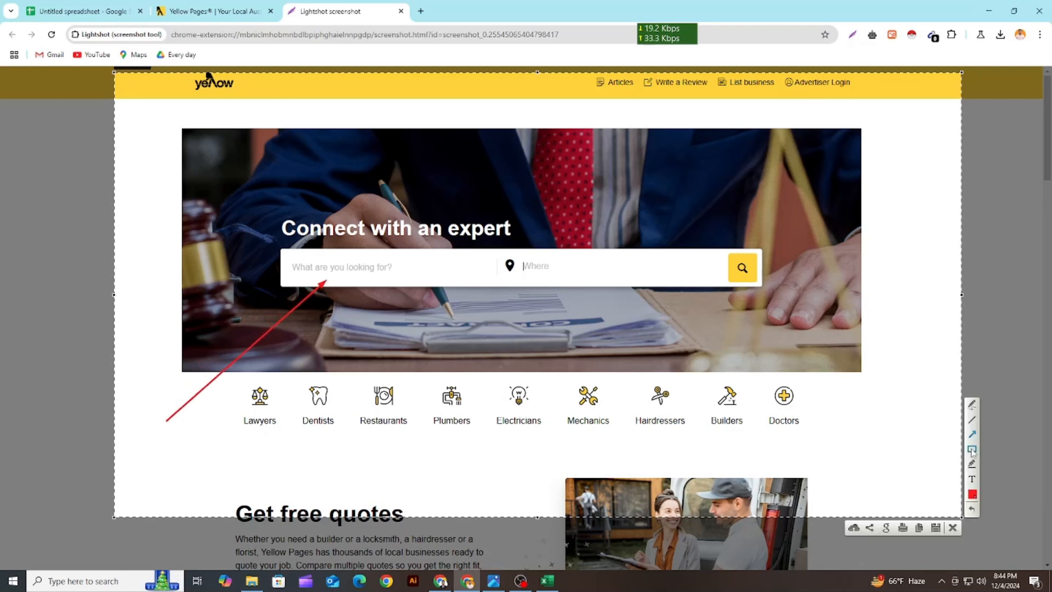
{"action": "mouse_move", "coordinate": [242, 201]}
{"action": "left_mouse_down"}
{"action": "mouse_move", "coordinate": [366, 268]}
{"action": "mouse_move", "coordinate": [482, 305]}
{"action": "left_mouse_up"}
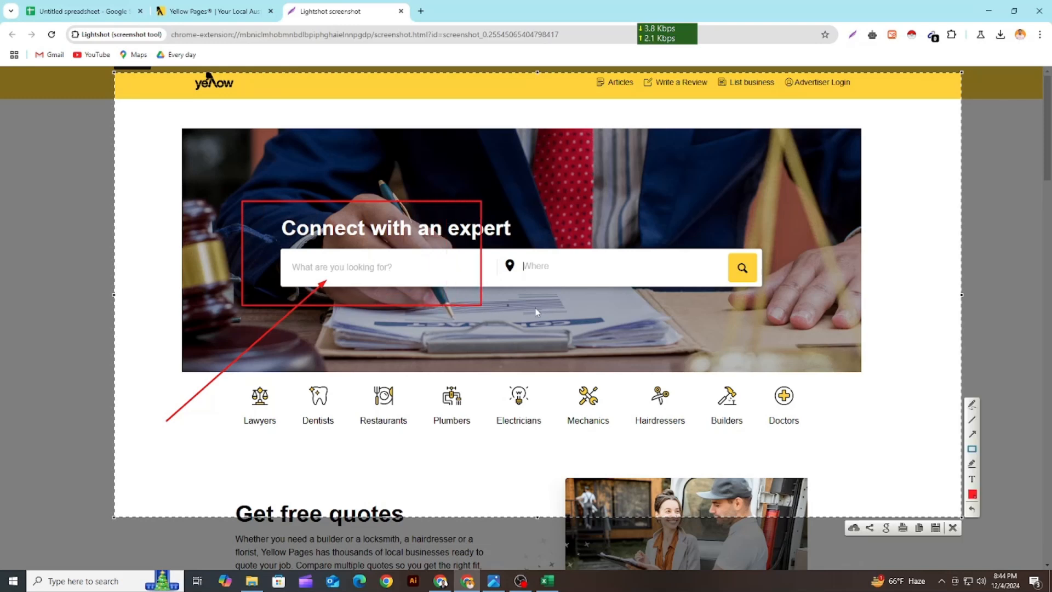
{"action": "left_click_drag", "start_coordinate": [507, 217], "coordinate": [772, 310]}
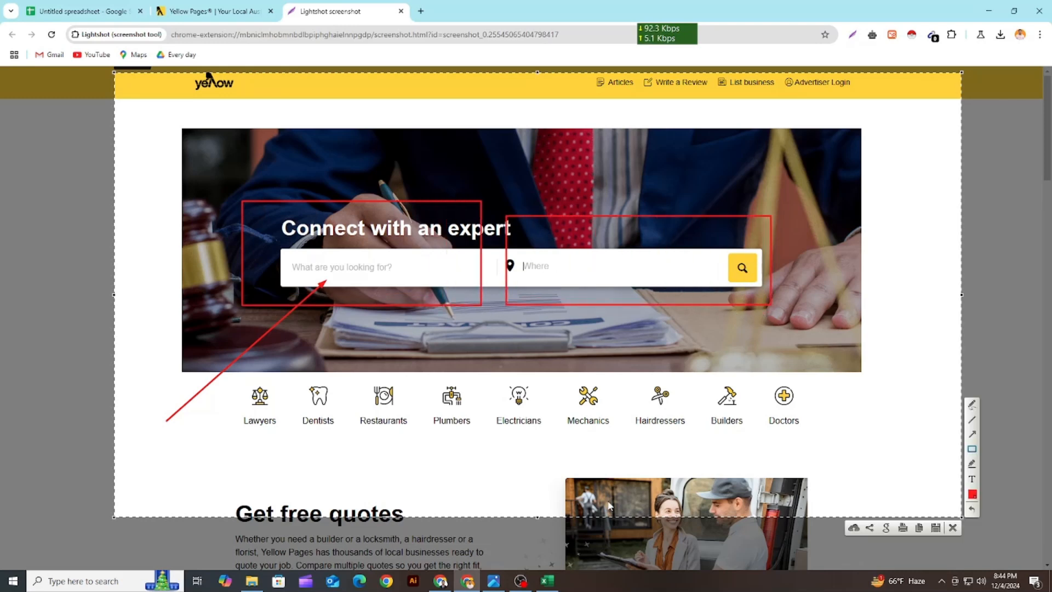
Recheck the target region in the Upwork job, and point arrows at the capture's location and search-term fields before closing it
{"action": "left_click", "coordinate": [441, 581]}
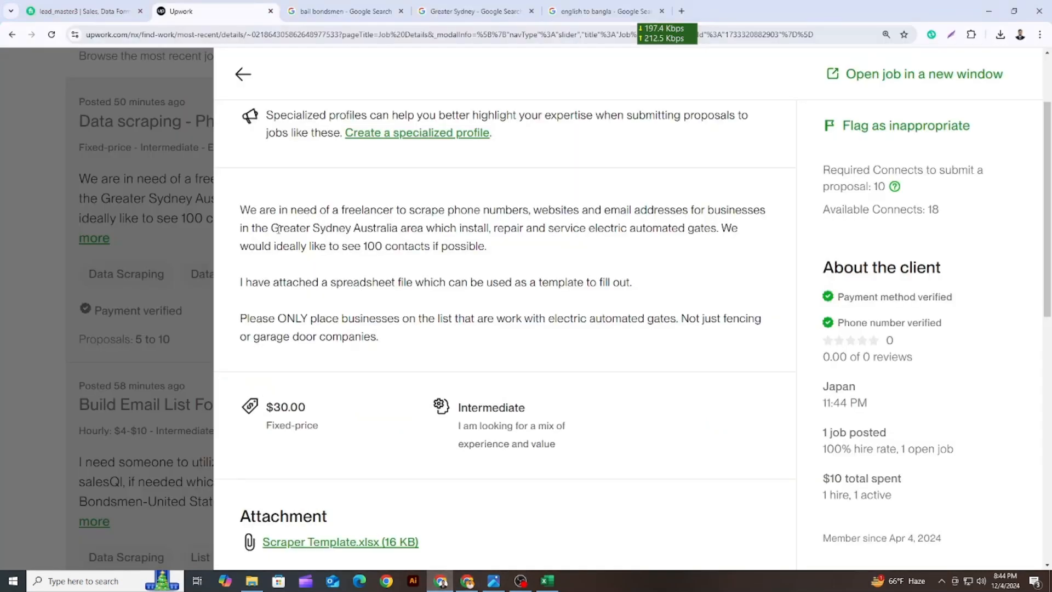
{"action": "left_click_drag", "start_coordinate": [274, 228], "coordinate": [353, 233]}
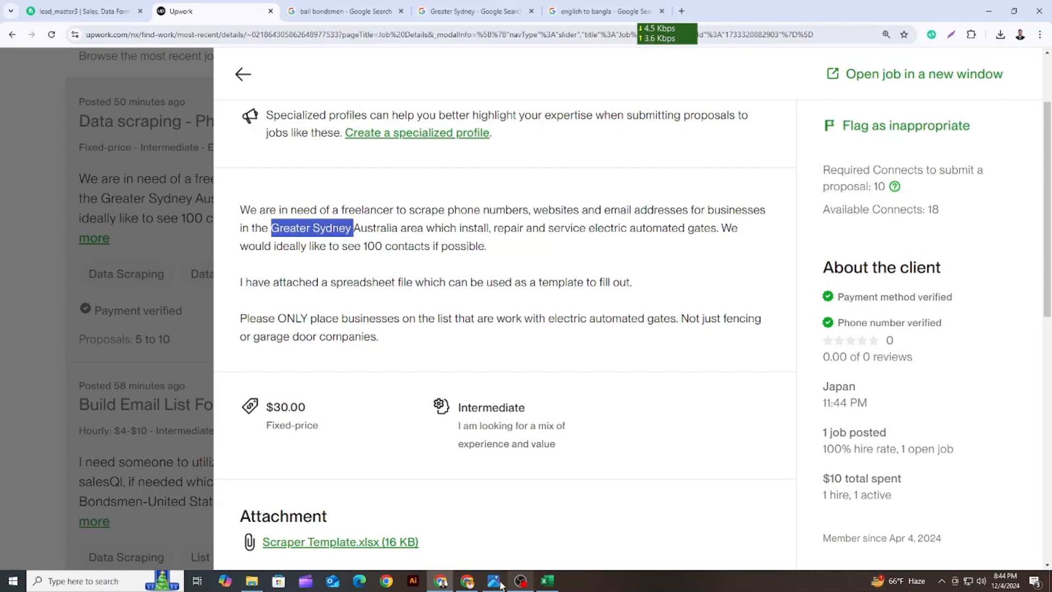
{"action": "left_click", "coordinate": [467, 581]}
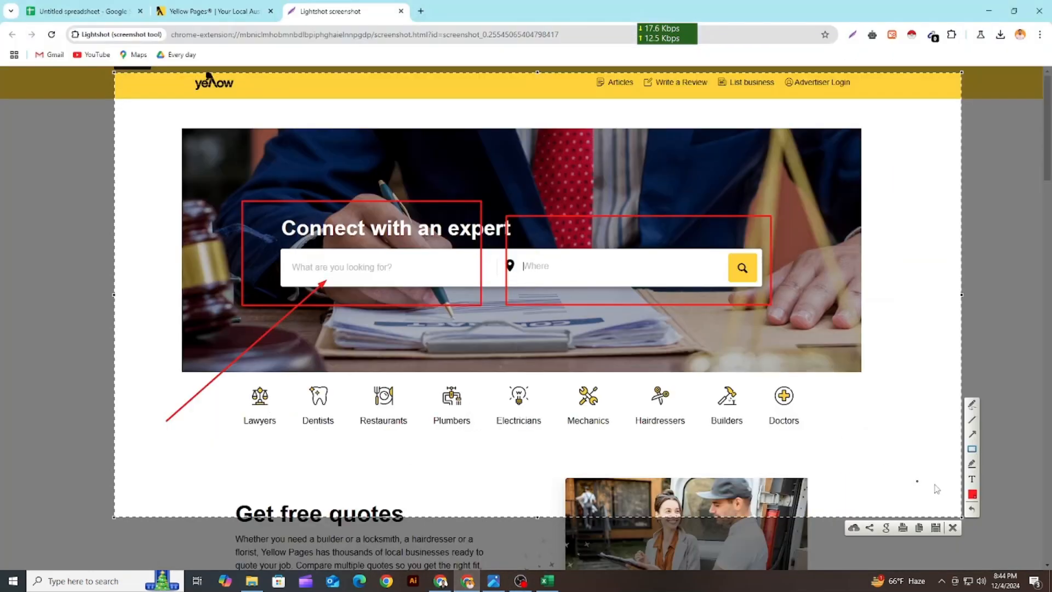
{"action": "left_click_drag", "start_coordinate": [883, 469], "coordinate": [629, 290]}
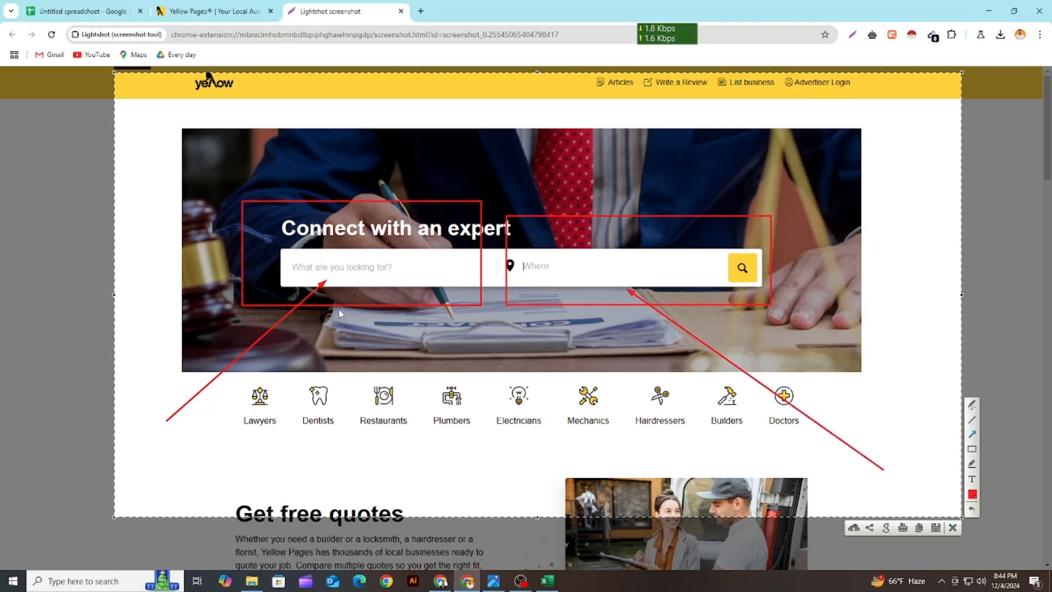
{"action": "left_click_drag", "start_coordinate": [297, 367], "coordinate": [354, 286]}
{"action": "left_click", "coordinate": [953, 529]}
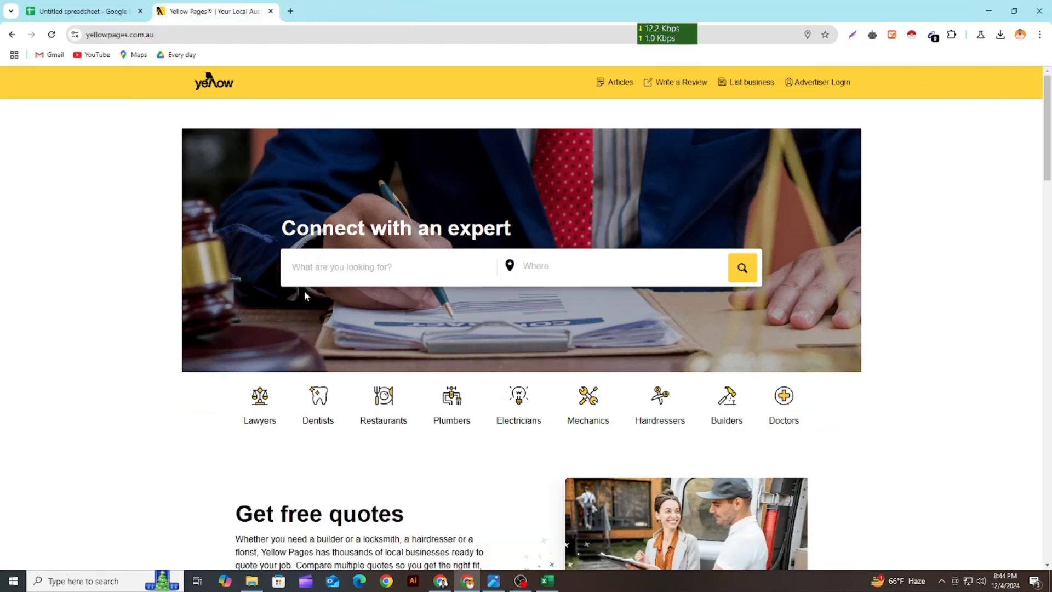
Capture the Yellow Pages category row with Lightshot, point an arrow at the Electricians category and close the capture
{"action": "scroll", "coordinate": [565, 394], "scroll_direction": "down", "scroll_amount": 1}
{"action": "left_click", "coordinate": [853, 34]}
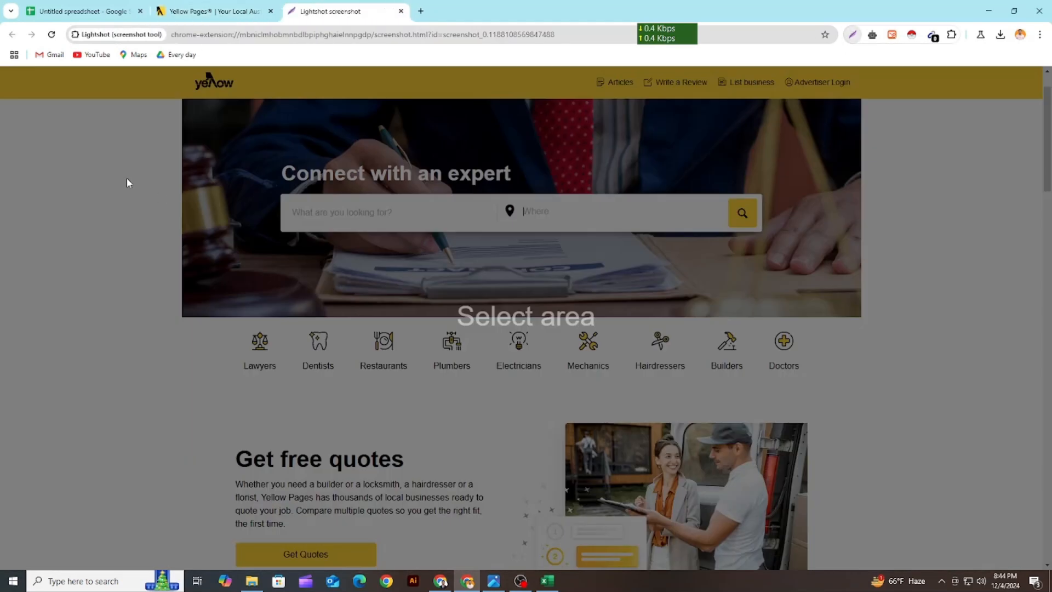
{"action": "mouse_move", "coordinate": [101, 83]}
{"action": "left_mouse_down"}
{"action": "mouse_move", "coordinate": [473, 320]}
{"action": "mouse_move", "coordinate": [946, 502]}
{"action": "mouse_move", "coordinate": [987, 547]}
{"action": "left_mouse_up"}
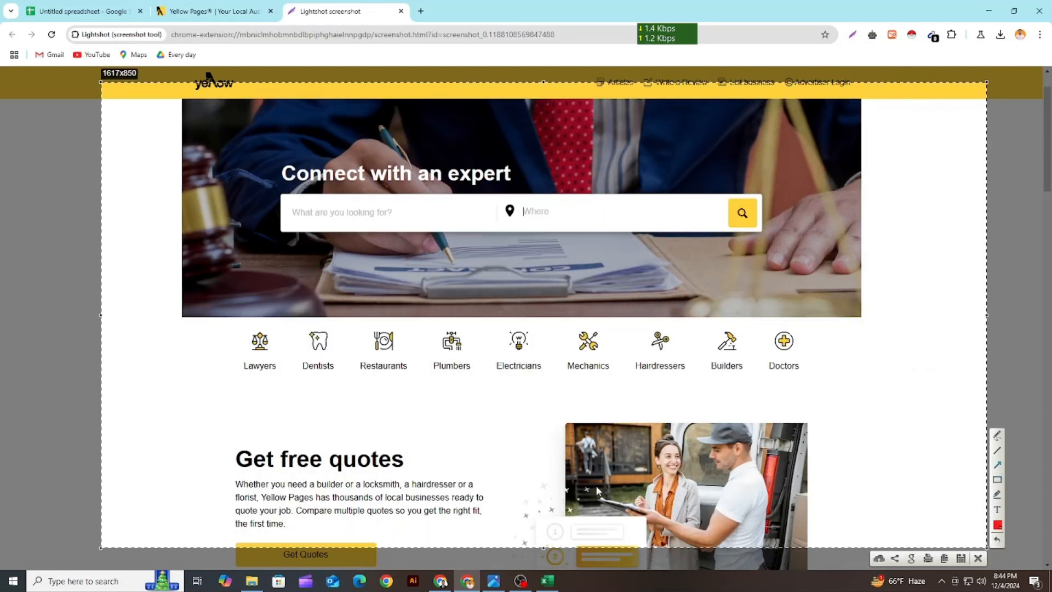
{"action": "left_click_drag", "start_coordinate": [329, 484], "coordinate": [508, 378]}
{"action": "left_click", "coordinate": [978, 558]}
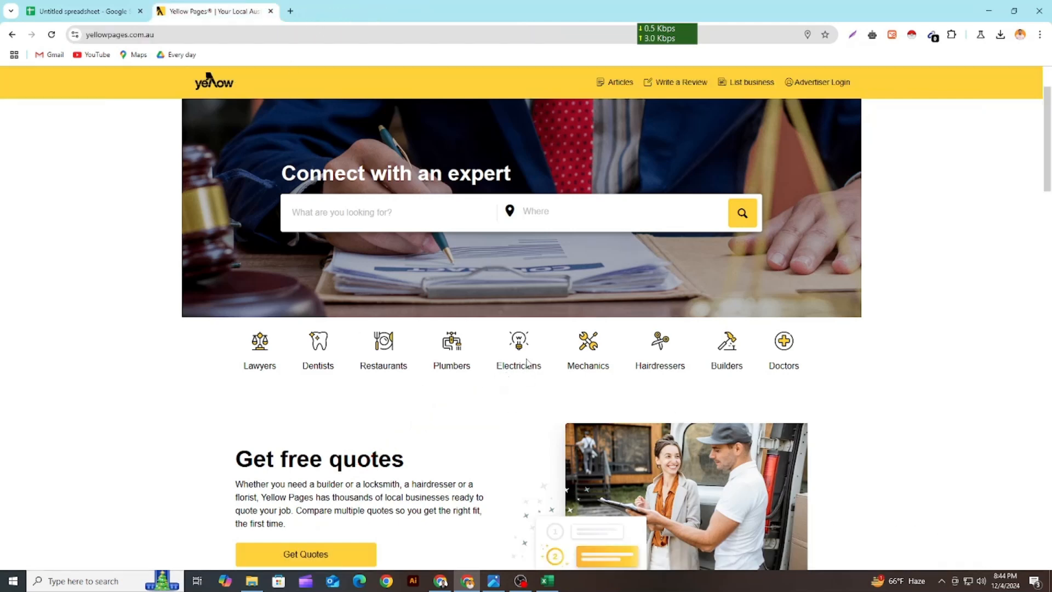
Open the Electricians category on Yellow Pages and search it with the location set to Greater Sydney, NSW
{"action": "left_click", "coordinate": [515, 368]}
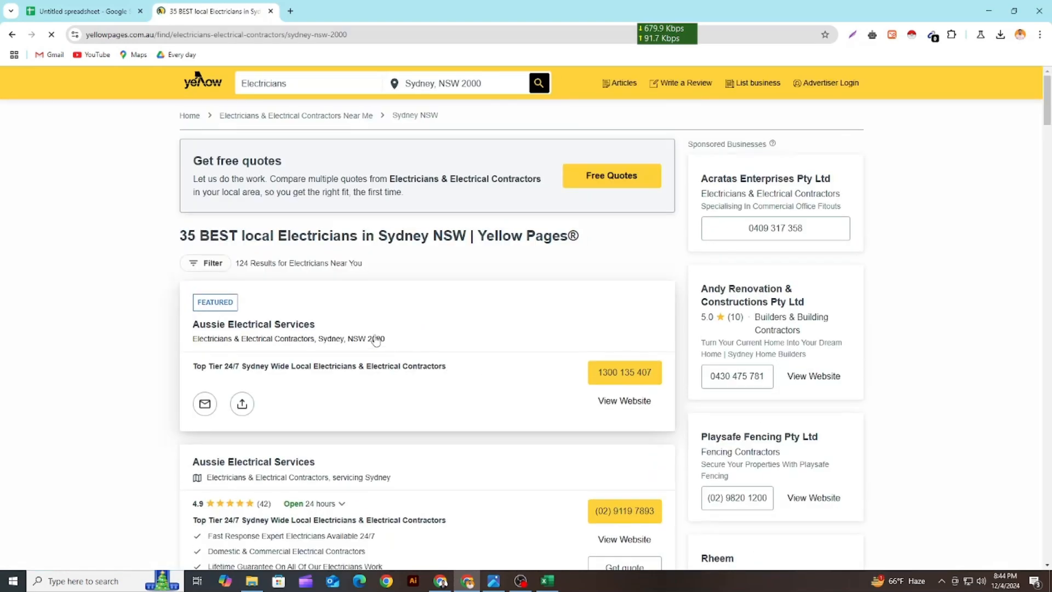
{"action": "left_click", "coordinate": [440, 580]}
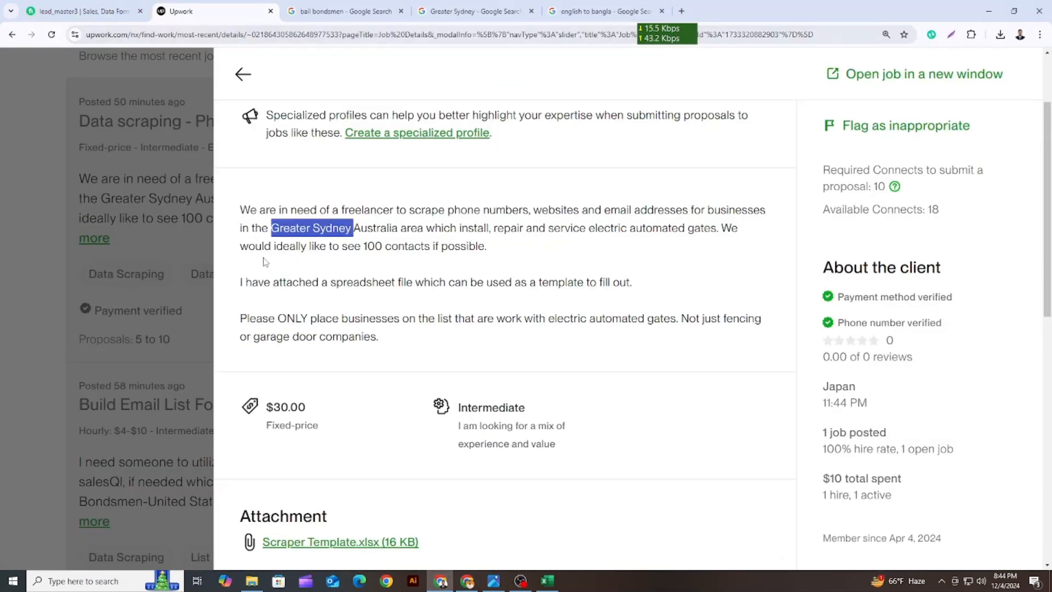
{"action": "left_click", "coordinate": [989, 11]}
{"action": "left_click", "coordinate": [362, 91]}
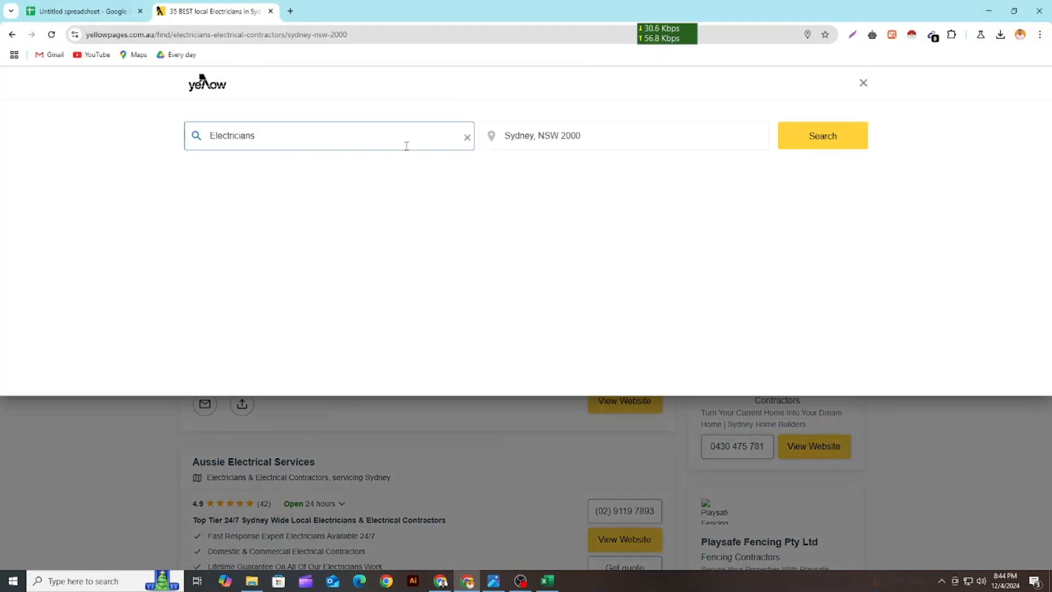
{"action": "left_click", "coordinate": [567, 135]}
{"action": "triple_click", "coordinate": [567, 135]}
{"action": "type", "text": "Greater Sydney"}
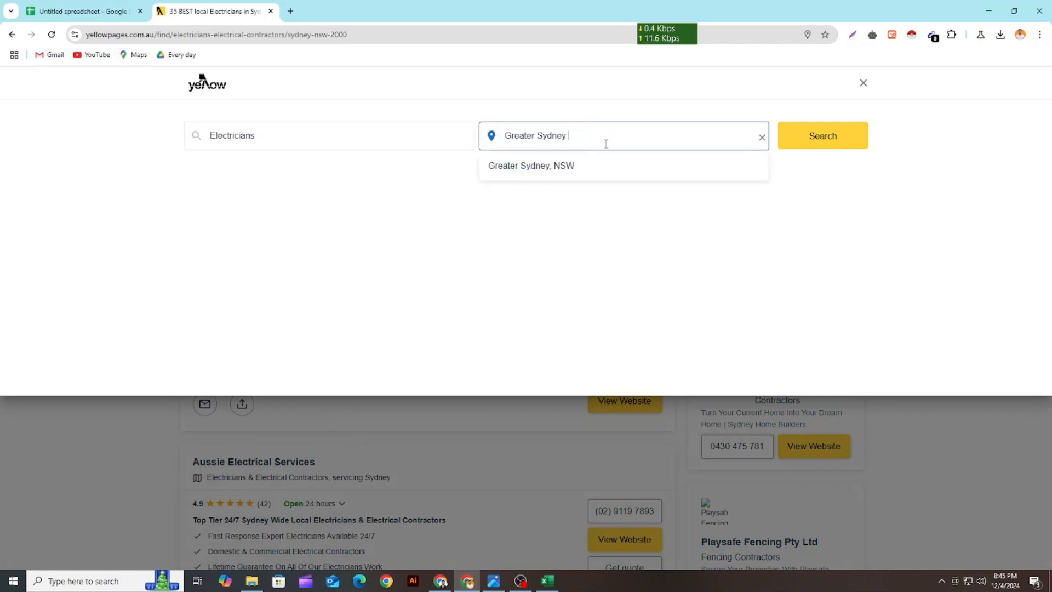
{"action": "left_click", "coordinate": [627, 165]}
{"action": "left_click", "coordinate": [822, 135]}
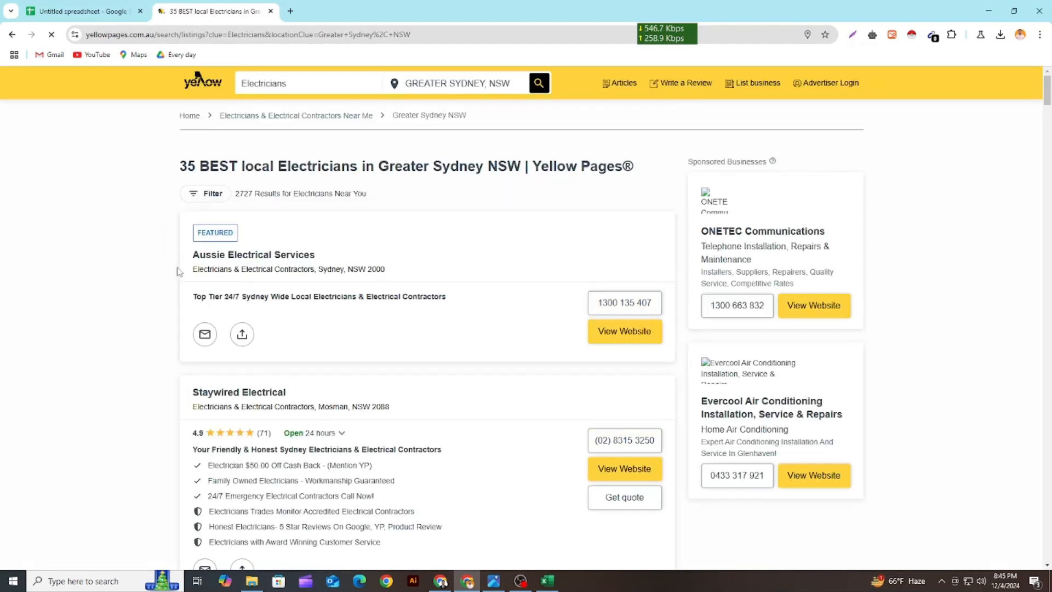
{"action": "left_click", "coordinate": [495, 582]}
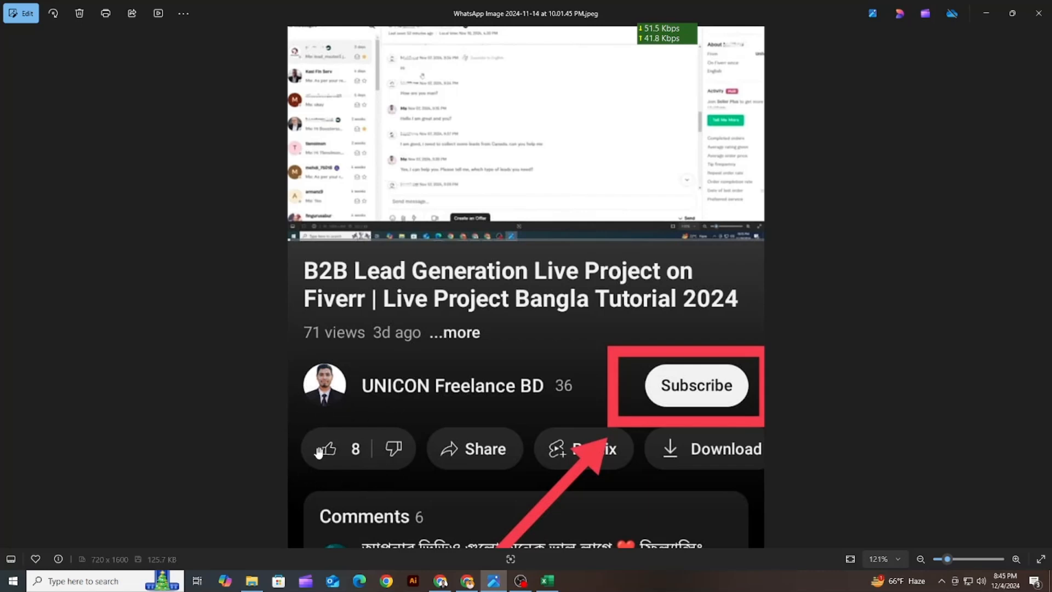
Capture the Greater Sydney electrician results with Lightshot, point an arrow at the results count above the listings and close the capture
{"action": "left_click", "coordinate": [987, 12]}
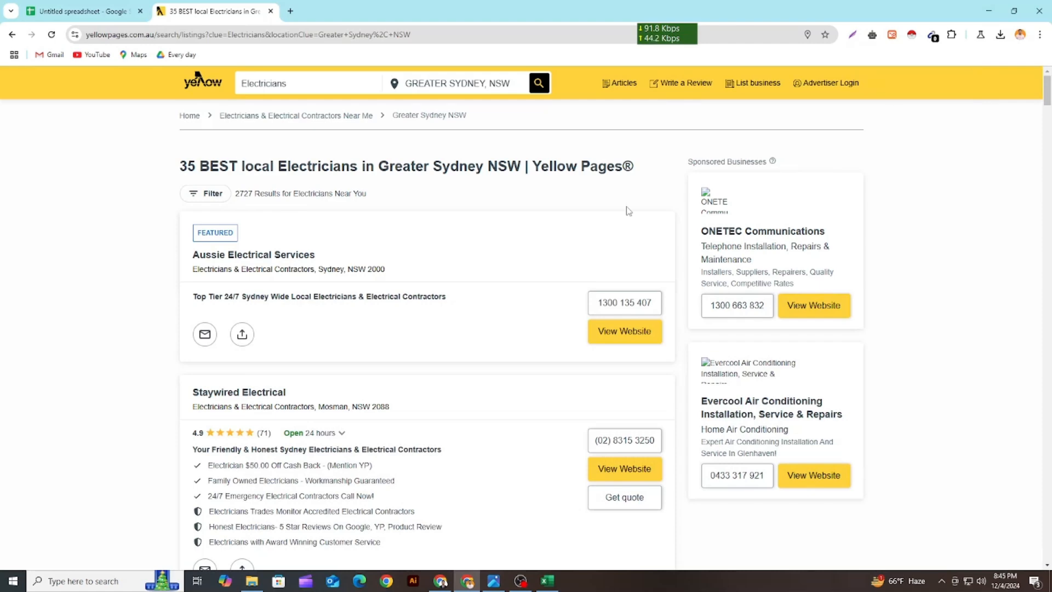
{"action": "key", "text": "ctrl+plus"}
{"action": "key", "text": "ctrl+plus"}
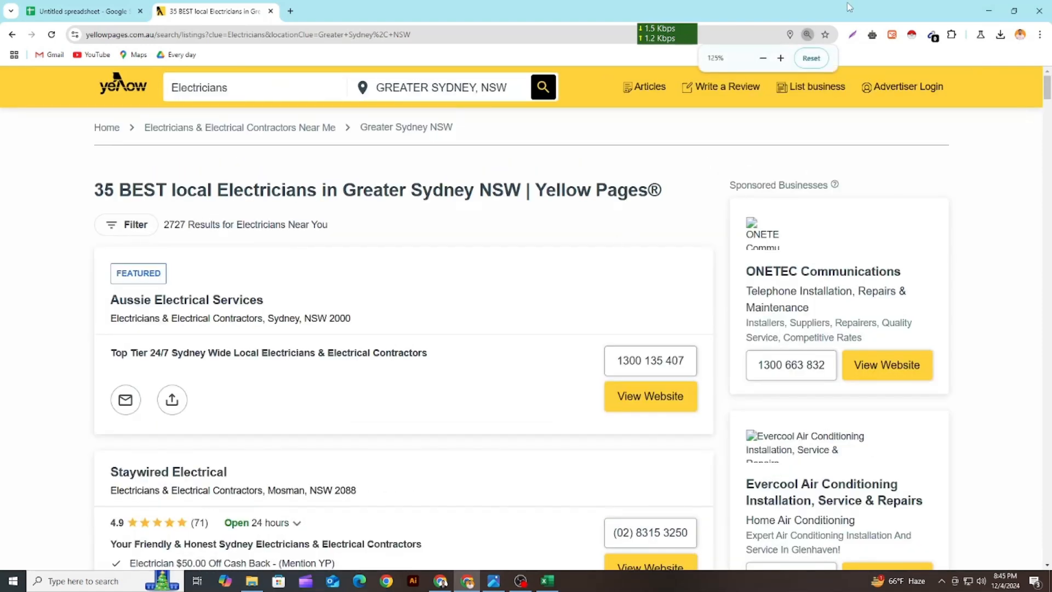
{"action": "left_click", "coordinate": [852, 35]}
{"action": "left_click_drag", "start_coordinate": [31, 136], "coordinate": [774, 495]}
{"action": "left_click_drag", "start_coordinate": [589, 448], "coordinate": [181, 240]}
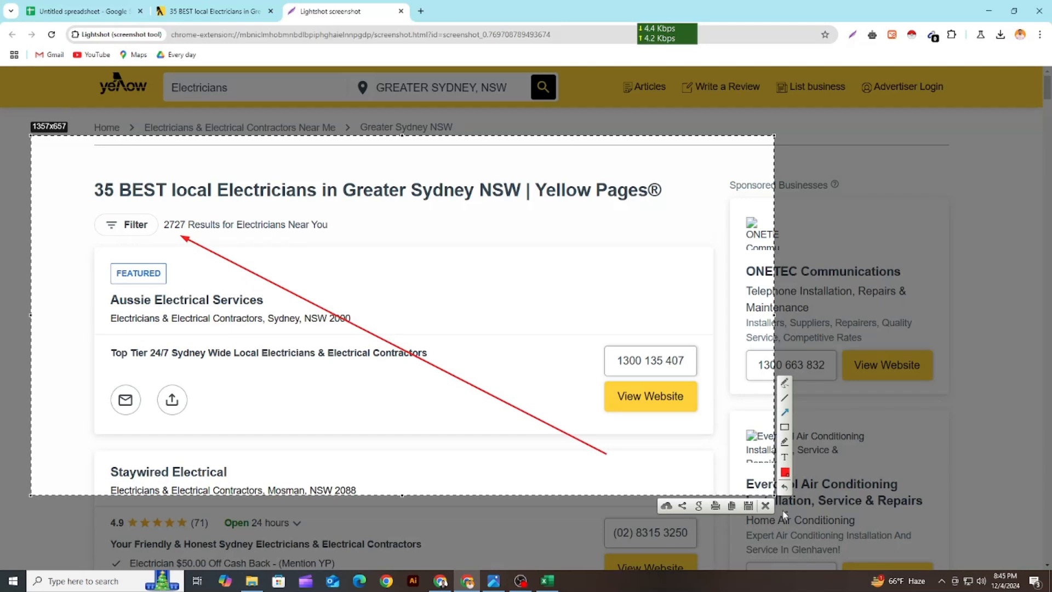
{"action": "left_click", "coordinate": [766, 506]}
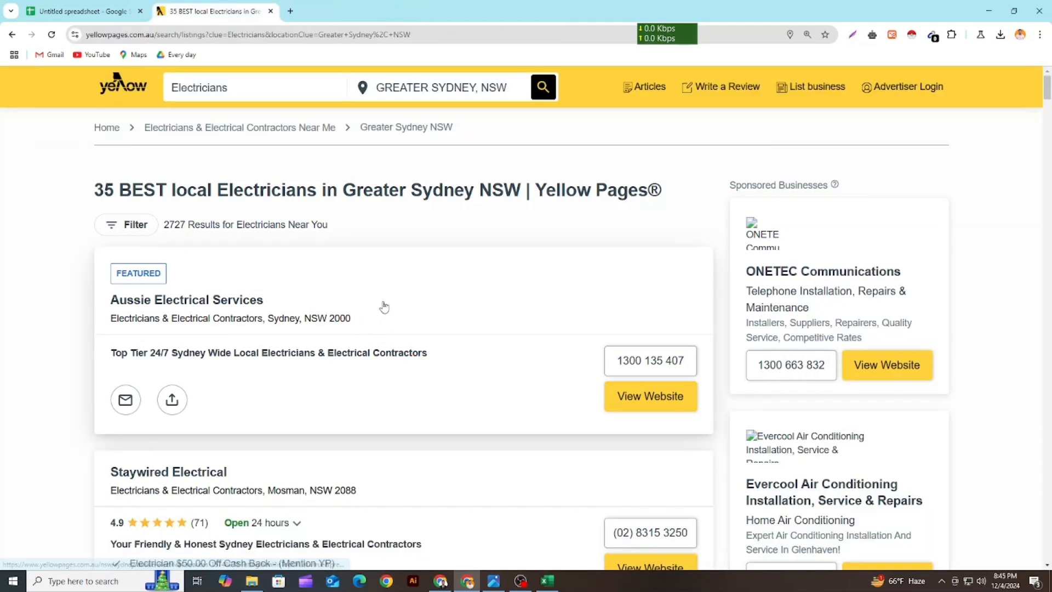
{"action": "scroll", "coordinate": [387, 301], "scroll_direction": "down", "scroll_amount": 3}
{"action": "scroll", "coordinate": [386, 301], "scroll_direction": "up", "scroll_amount": 3}
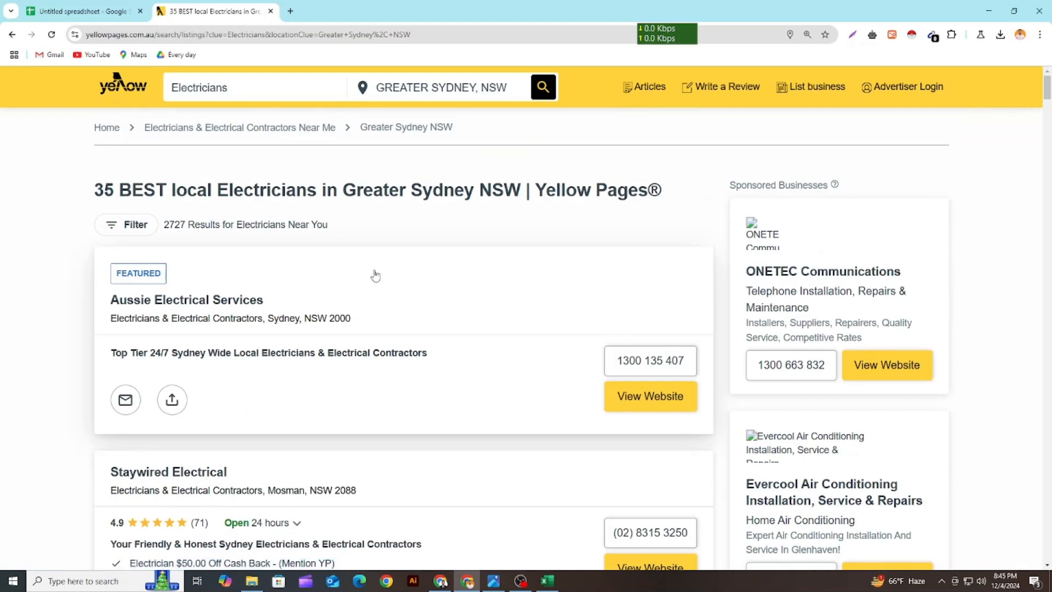
Search Google for "instant data scraper extension" in a new browser tab and open the extension's Chrome Web Store page
{"action": "left_click", "coordinate": [290, 11]}
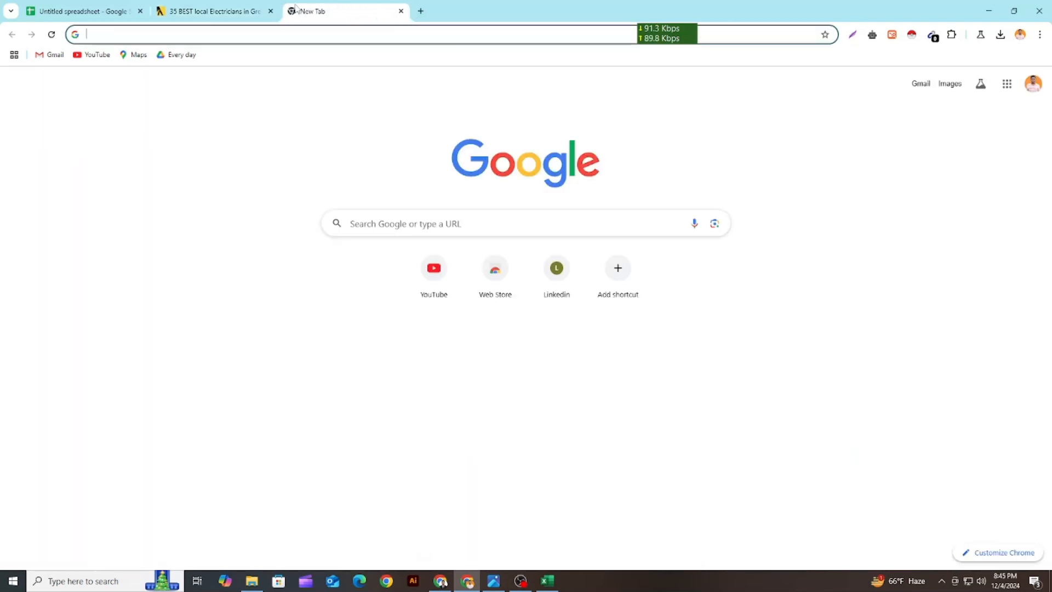
{"action": "type", "text": "in"}
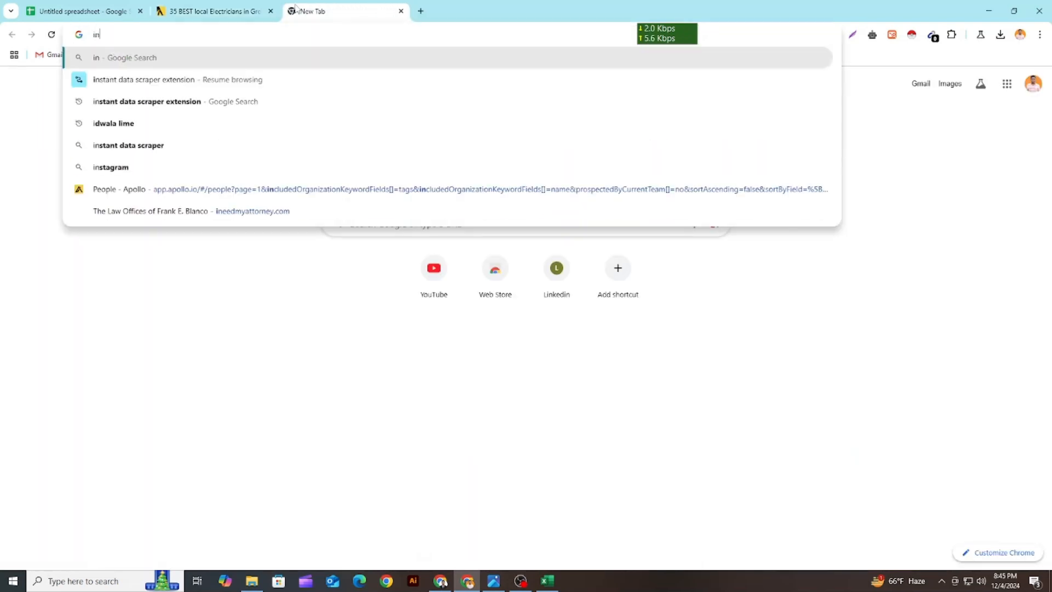
{"action": "type", "text": "stant dat"}
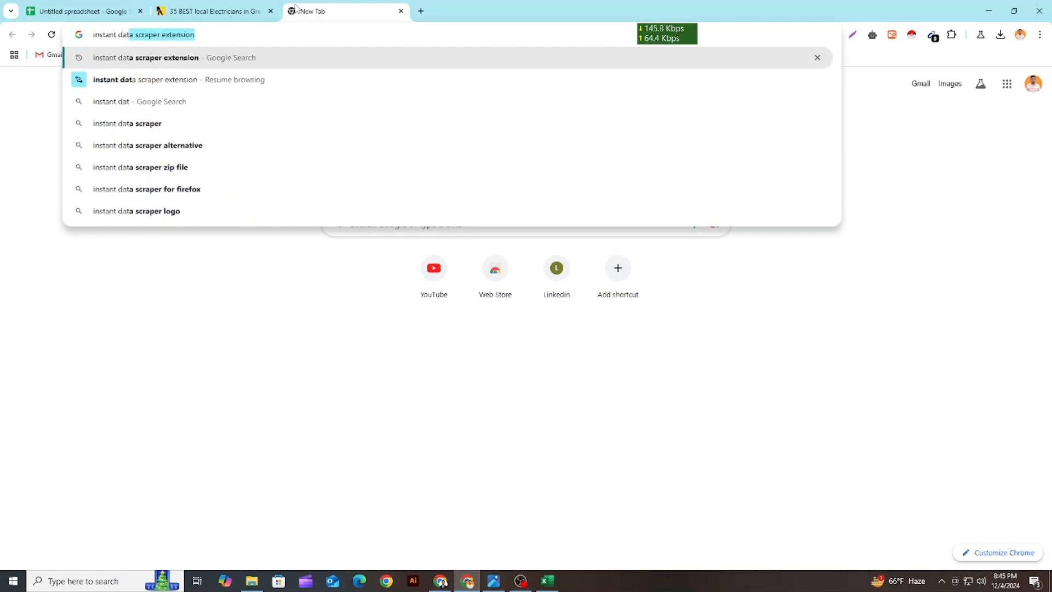
{"action": "left_click", "coordinate": [135, 60]}
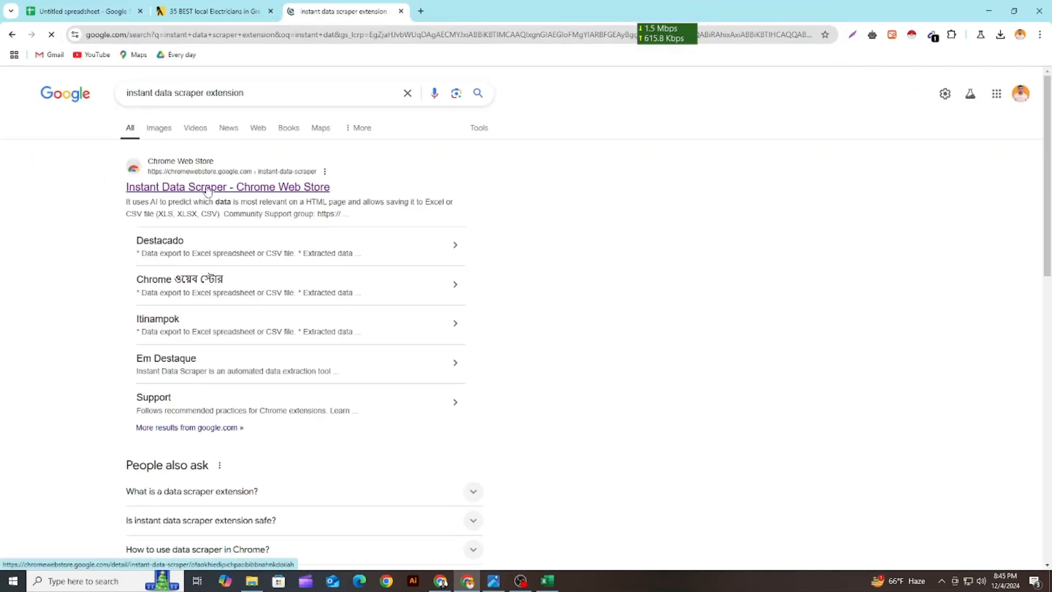
{"action": "left_click", "coordinate": [212, 187]}
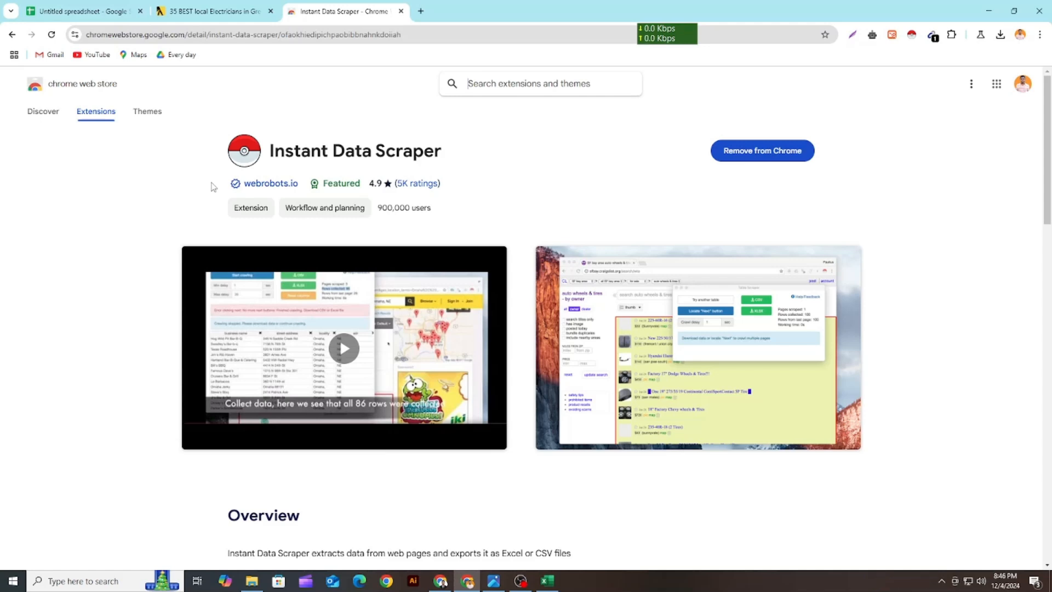
Highlight the Instant Data Scraper name on its store page and check its pin setting in the browser's extensions list
{"action": "left_click", "coordinate": [441, 154]}
{"action": "left_click_drag", "start_coordinate": [441, 154], "coordinate": [270, 154]}
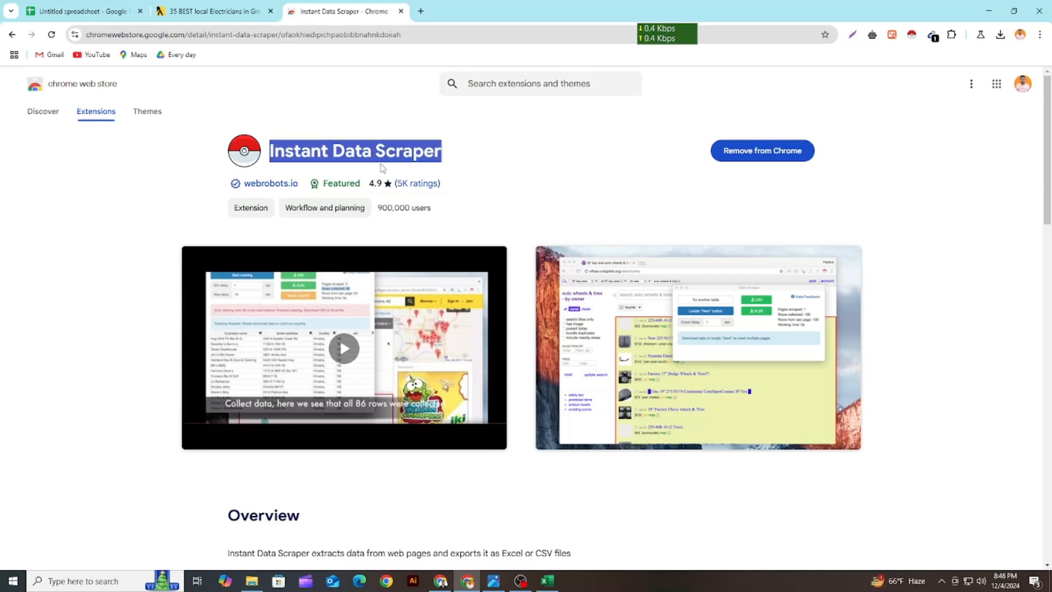
{"action": "left_click_drag", "start_coordinate": [463, 153], "coordinate": [267, 154]}
{"action": "left_click", "coordinate": [952, 34]}
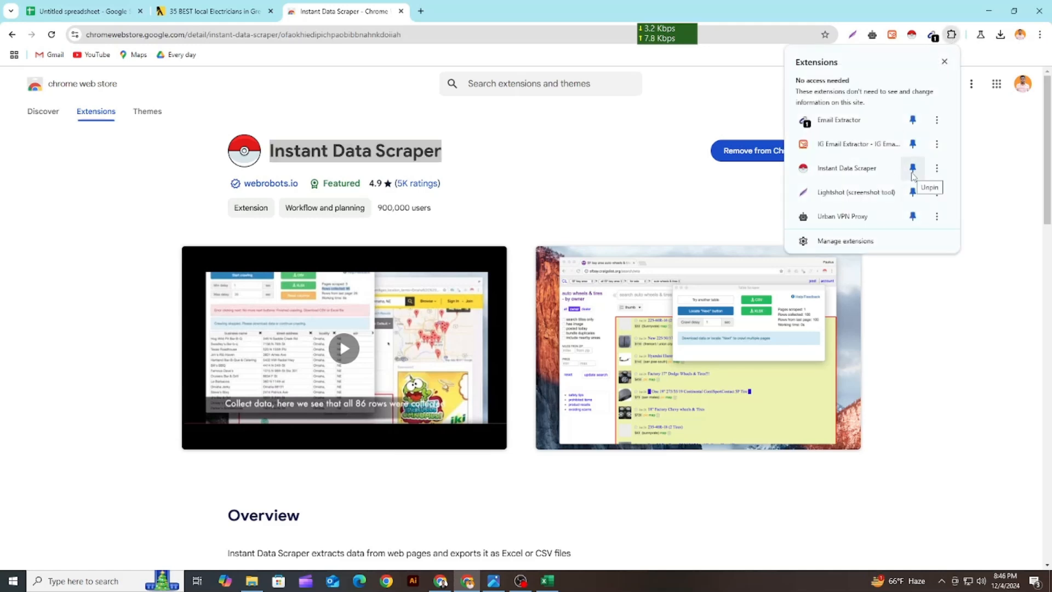
{"action": "left_click", "coordinate": [973, 313]}
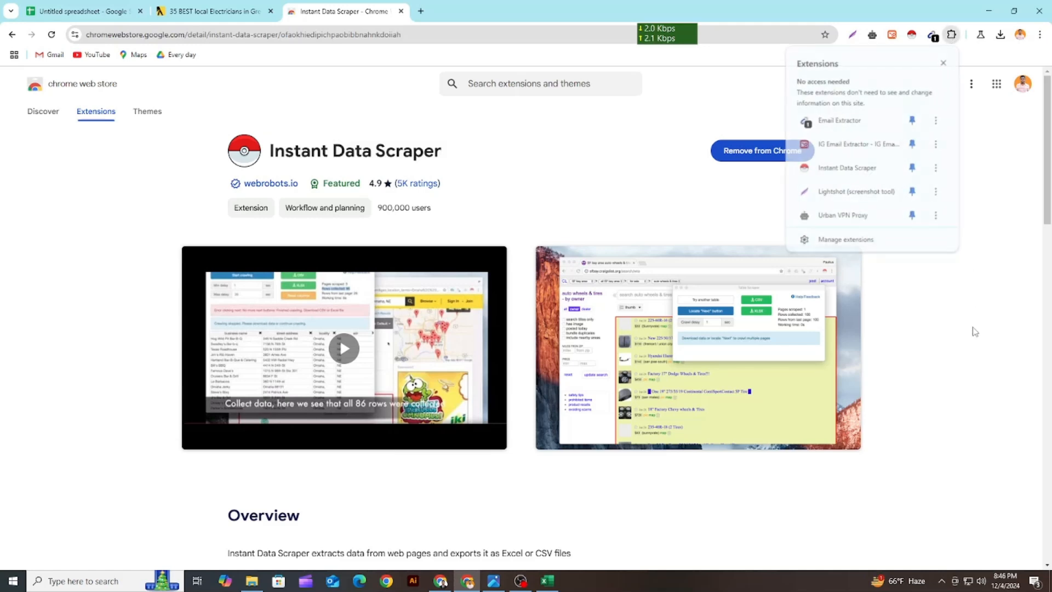
Return to the Yellow Pages electrician results and run Instant Data Scraper on the page
{"action": "left_click", "coordinate": [236, 8]}
{"action": "scroll", "coordinate": [274, 289], "scroll_direction": "down", "scroll_amount": 2}
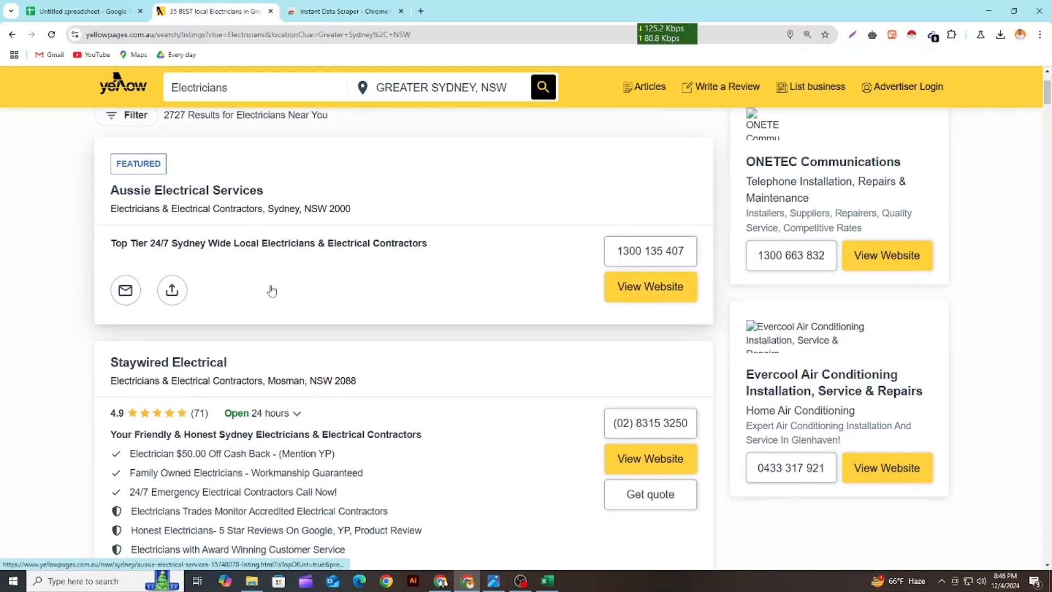
{"action": "scroll", "coordinate": [273, 290], "scroll_direction": "up", "scroll_amount": 2}
{"action": "key", "text": "ctrl+minus"}
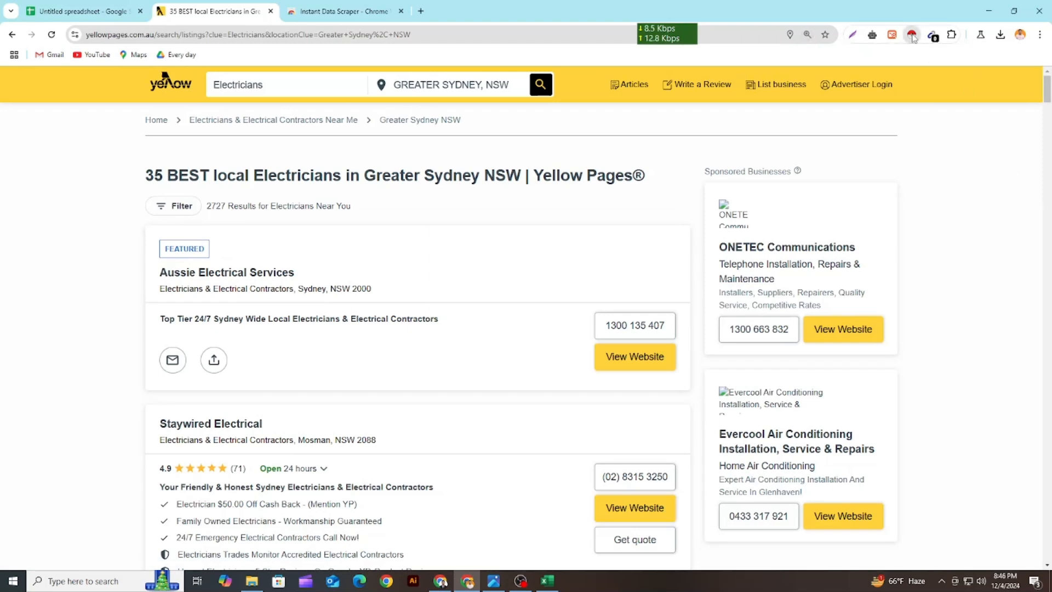
{"action": "left_click", "coordinate": [912, 36]}
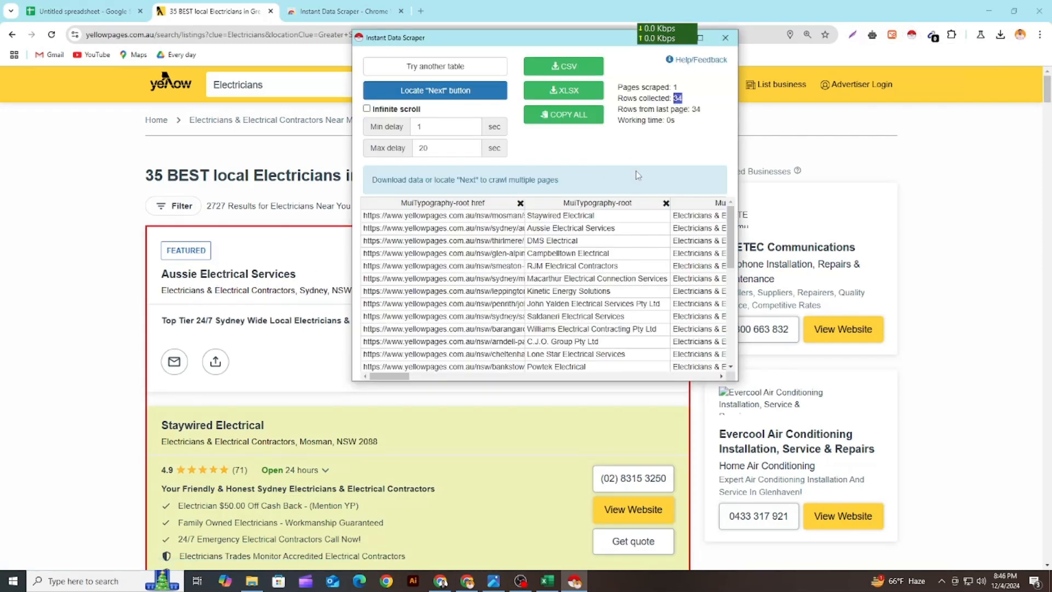
Mark the Next link at the end of the electrician listings as the scraper's next-page button
{"action": "left_click", "coordinate": [438, 93]}
{"action": "scroll", "coordinate": [406, 332], "scroll_direction": "down", "scroll_amount": 15}
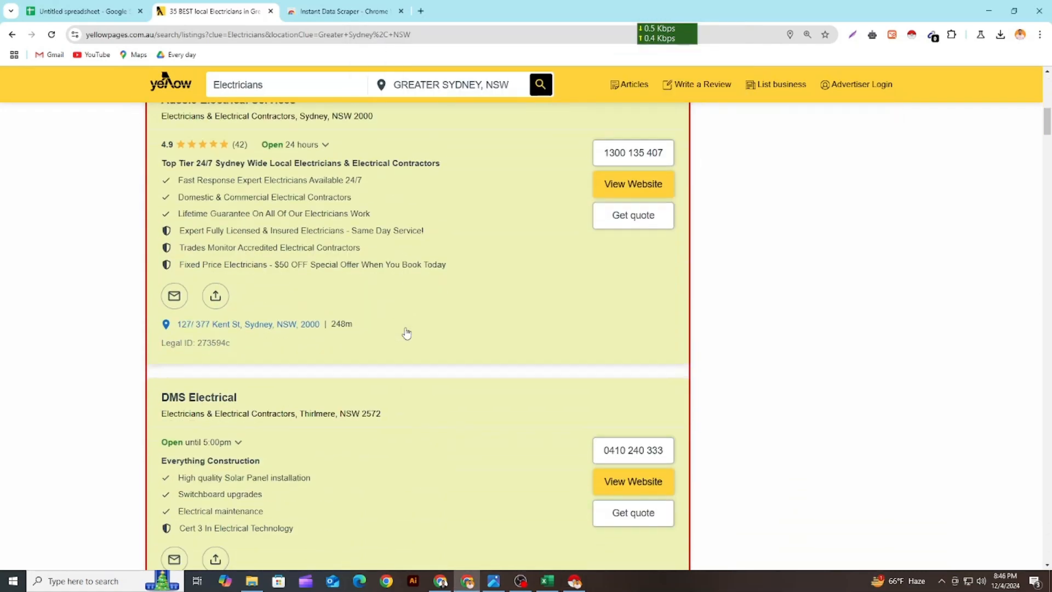
{"action": "scroll", "coordinate": [407, 332], "scroll_direction": "down", "scroll_amount": 5}
{"action": "scroll", "coordinate": [1047, 359], "scroll_direction": "down", "scroll_amount": 10}
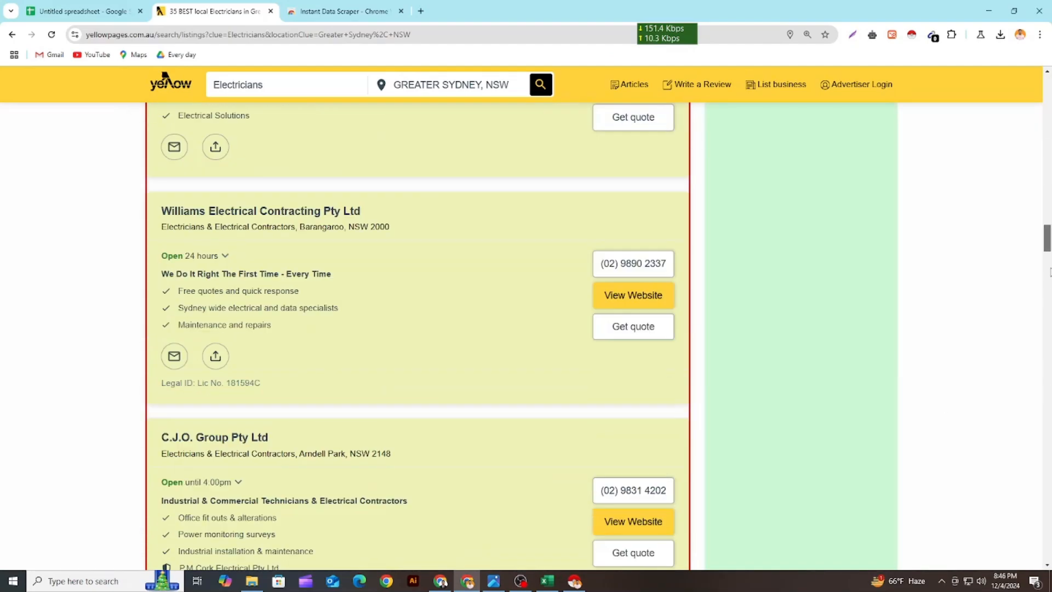
{"action": "scroll", "coordinate": [1047, 359], "scroll_direction": "down", "scroll_amount": 15}
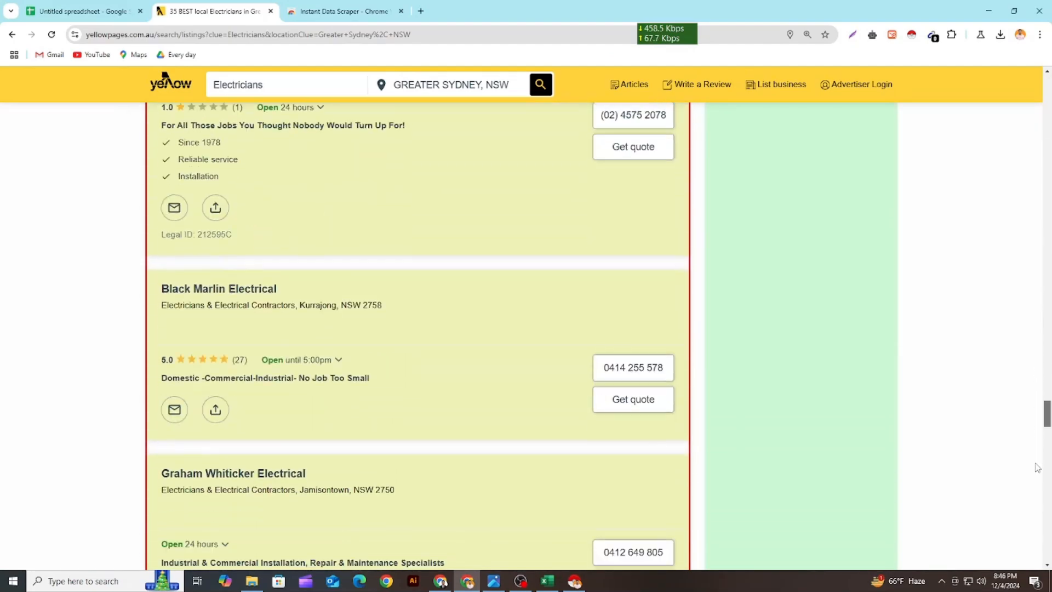
{"action": "scroll", "coordinate": [1043, 490], "scroll_direction": "down", "scroll_amount": 15}
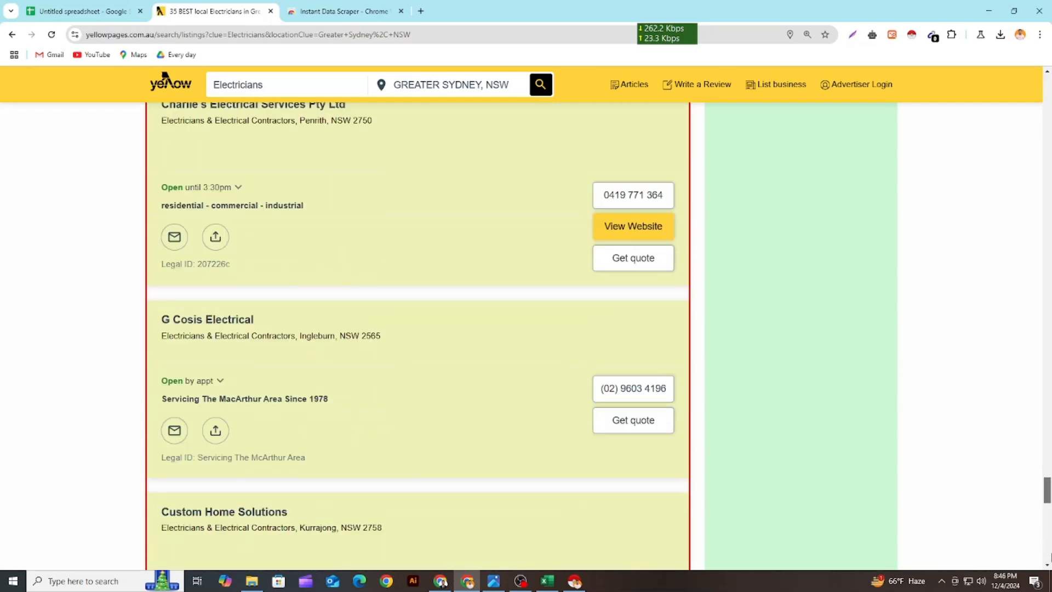
{"action": "scroll", "coordinate": [1046, 512], "scroll_direction": "down", "scroll_amount": 2}
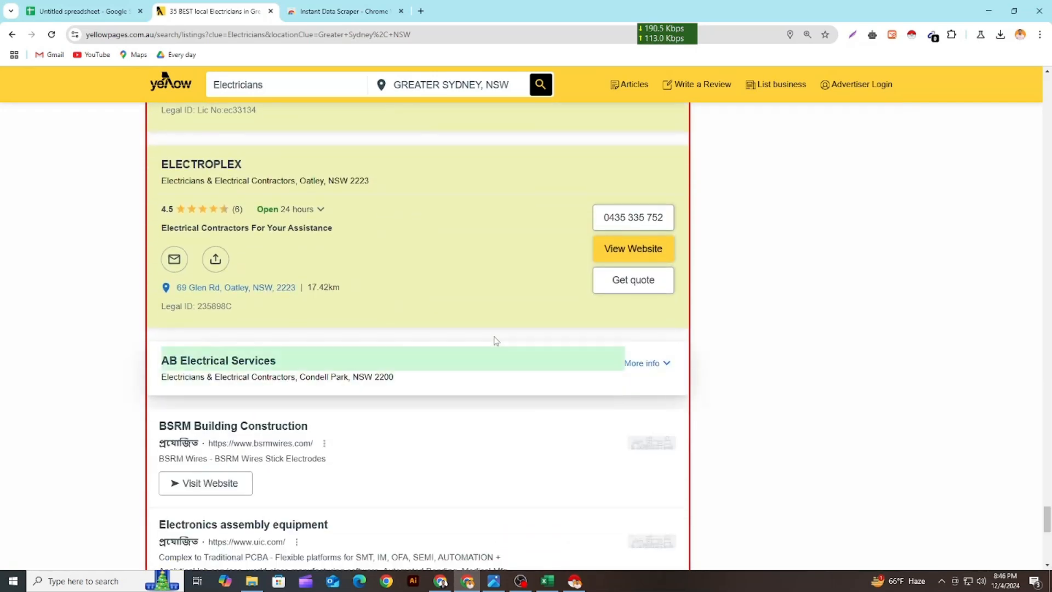
{"action": "scroll", "coordinate": [473, 341], "scroll_direction": "down", "scroll_amount": 10}
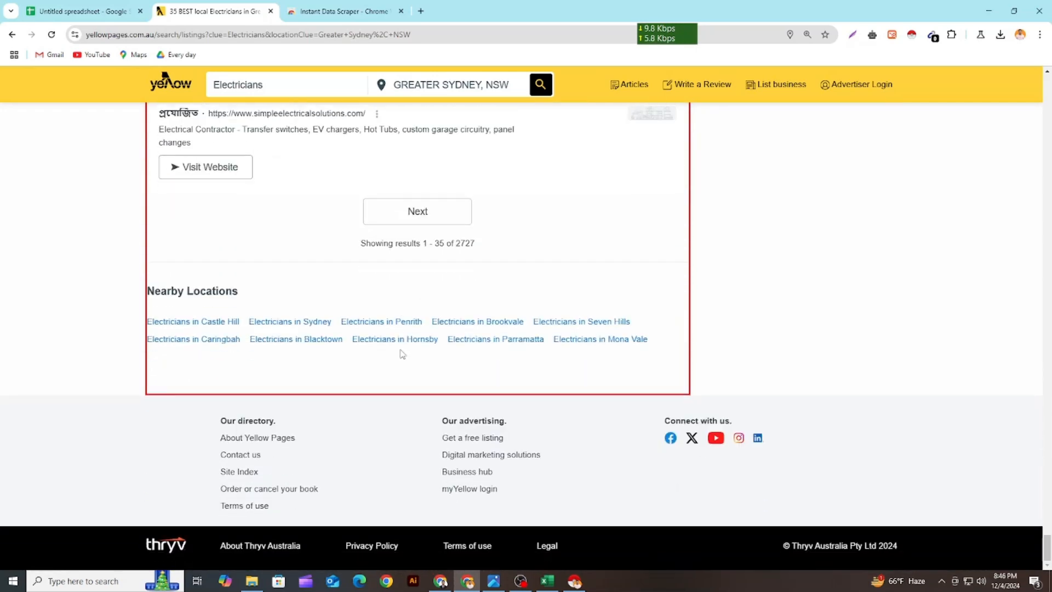
{"action": "scroll", "coordinate": [402, 354], "scroll_direction": "up", "scroll_amount": 4}
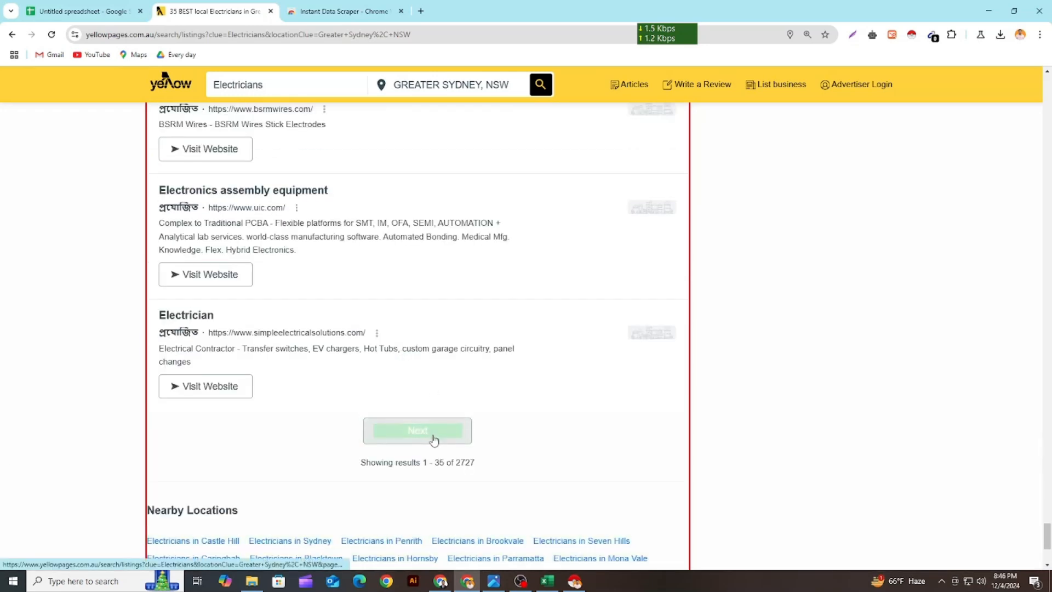
{"action": "left_click", "coordinate": [431, 438]}
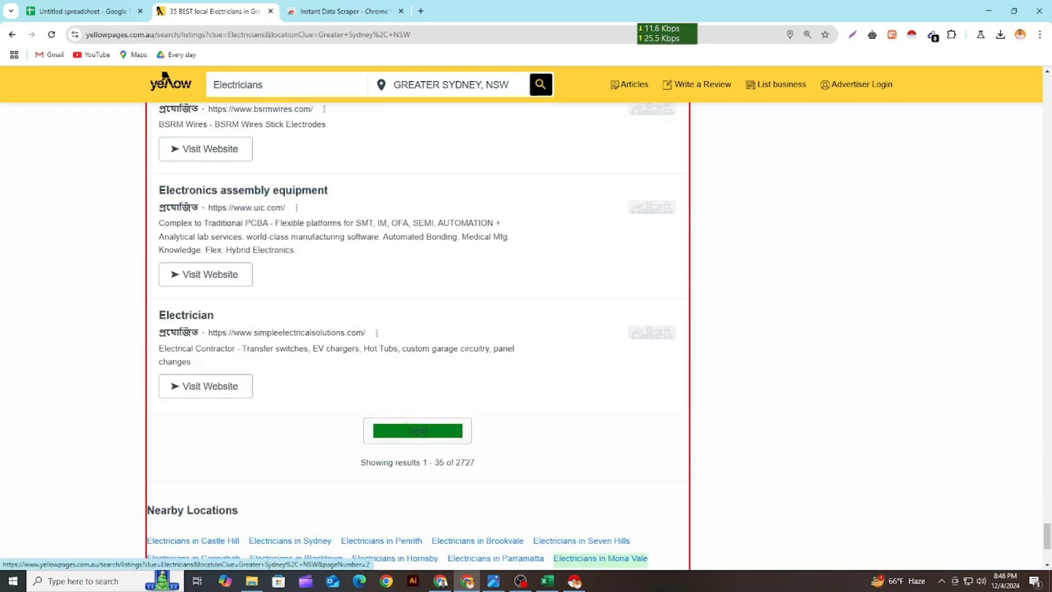
Crawl the electrician result pages with Instant Data Scraper and stop the crawl after seven pages
{"action": "left_click", "coordinate": [575, 582]}
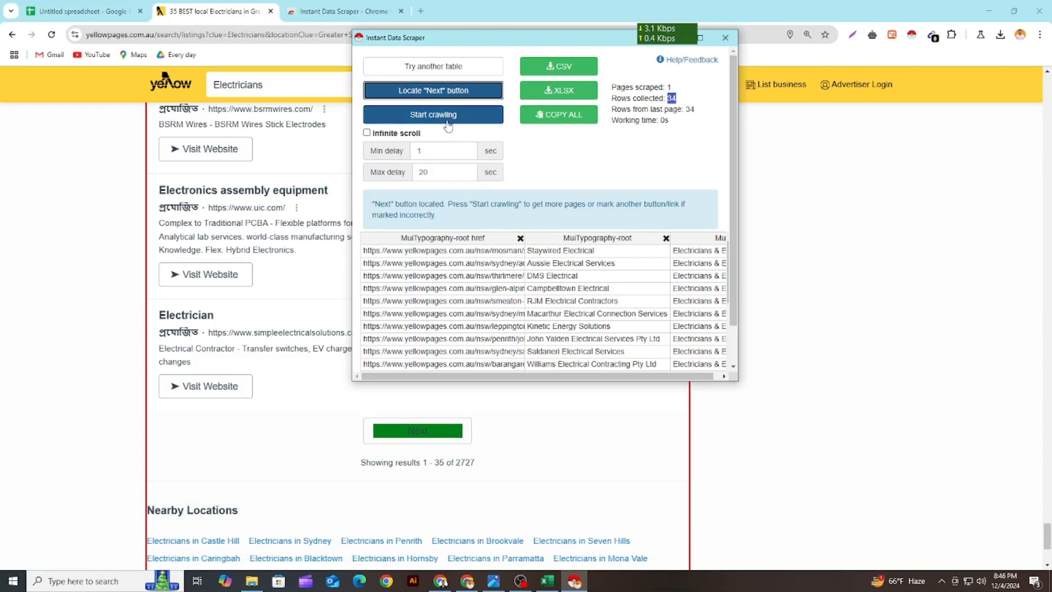
{"action": "left_click", "coordinate": [449, 117]}
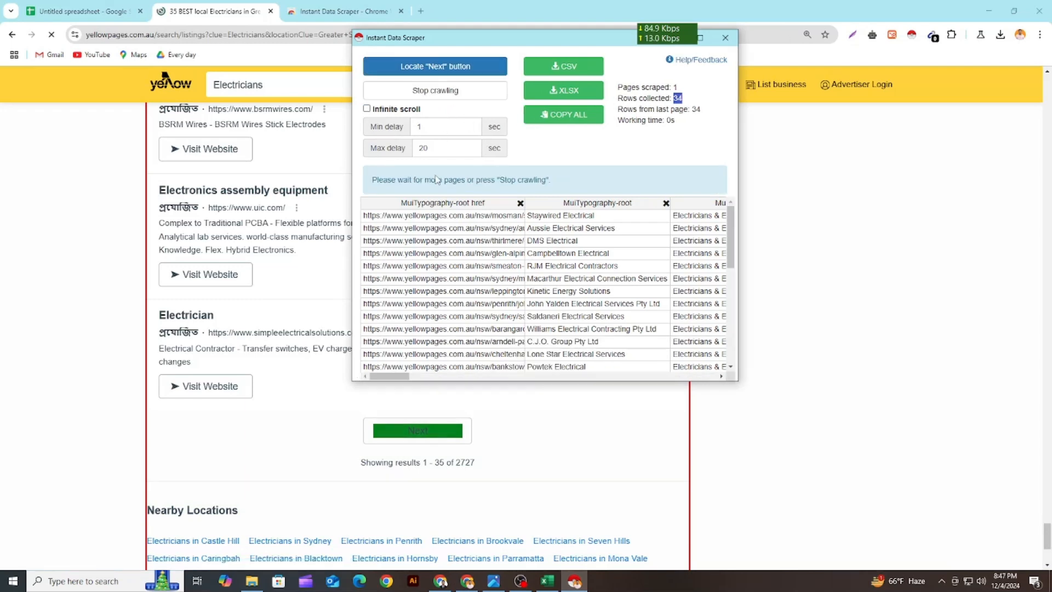
{"action": "double_click", "coordinate": [678, 98]}
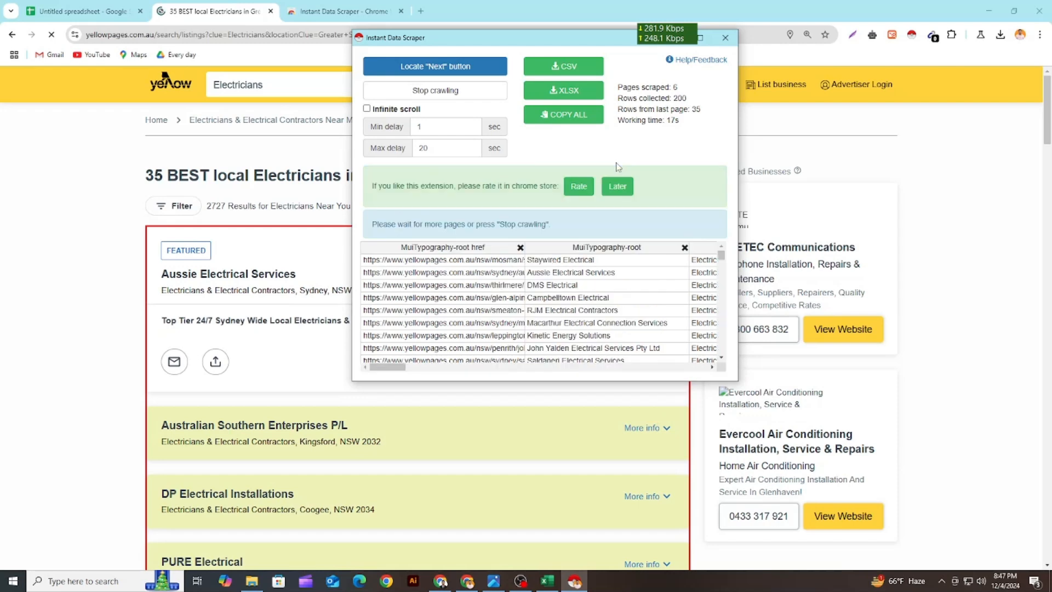
{"action": "left_click", "coordinate": [464, 96]}
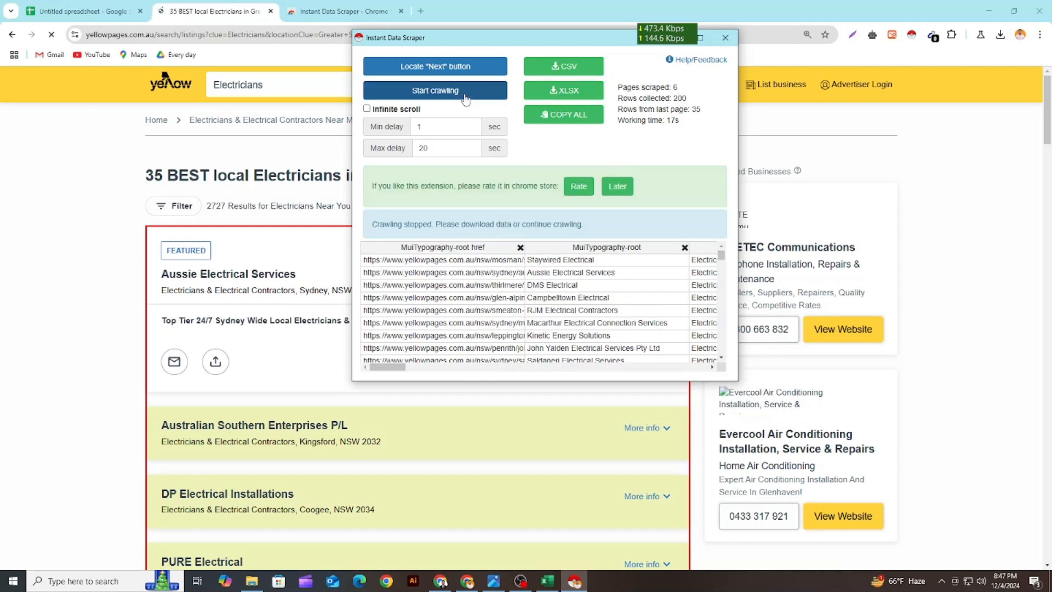
Download the scraped data as XLSX and open yellowpages.xlsx in Excel, recovering its content
{"action": "left_click", "coordinate": [574, 96]}
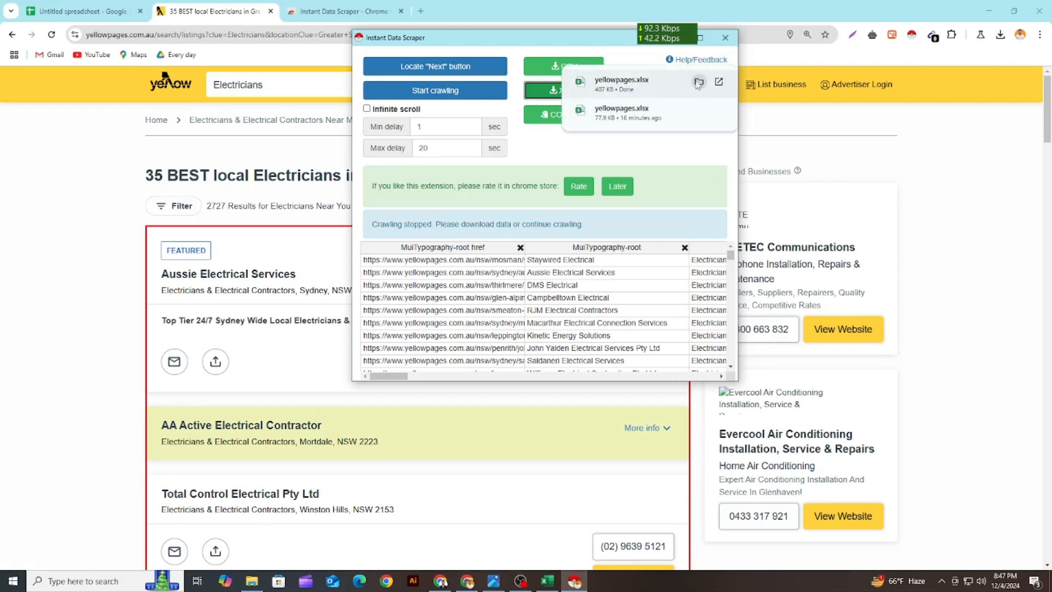
{"action": "left_click", "coordinate": [699, 82]}
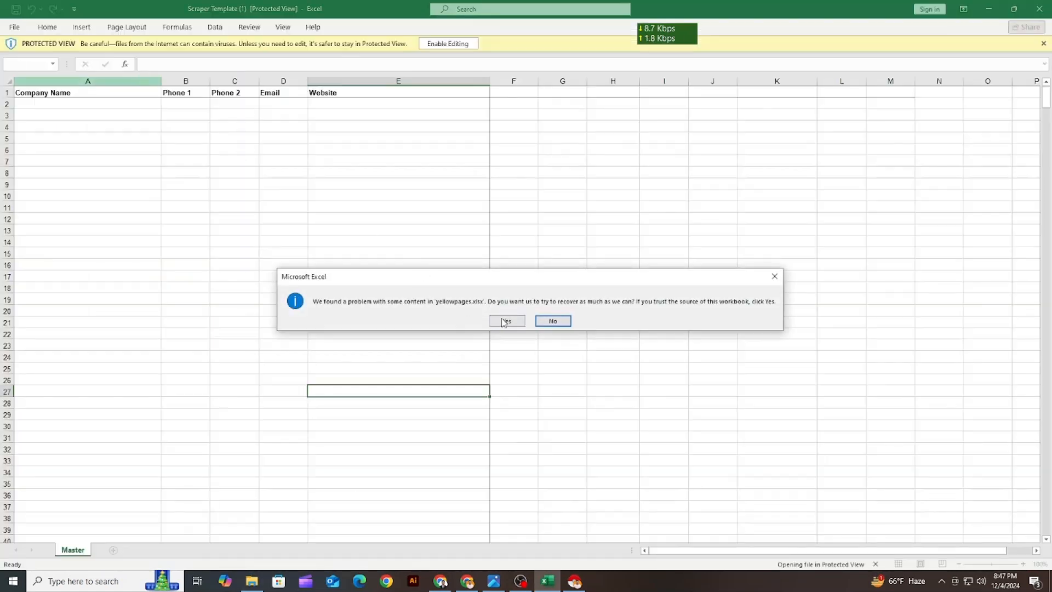
{"action": "left_click", "coordinate": [508, 322]}
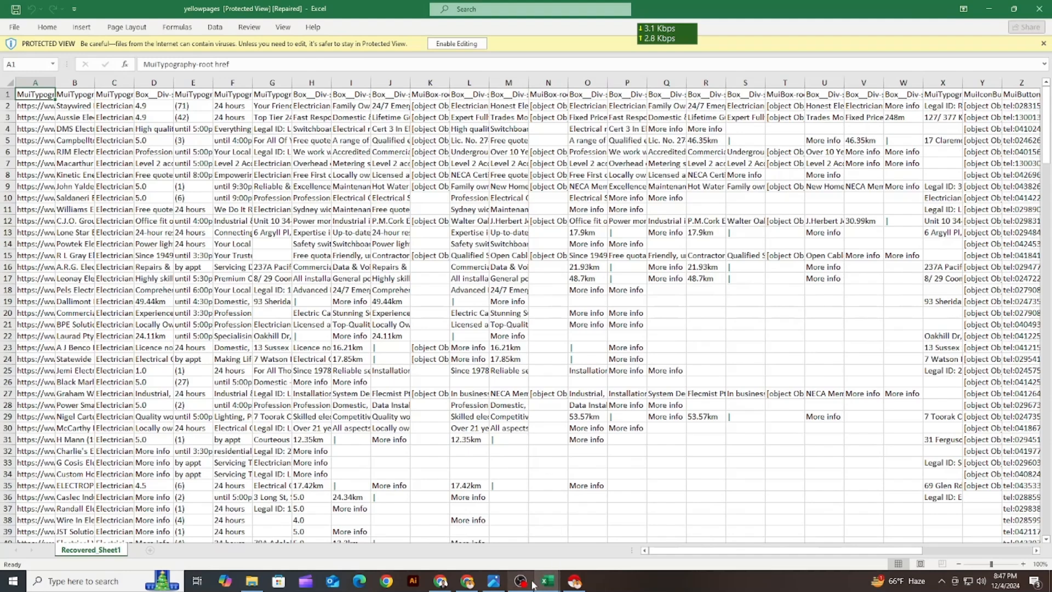
Select the data rows 2 to 235 in the yellowpages workbook, leaving out the header row, and copy them
{"action": "left_click", "coordinate": [493, 582]}
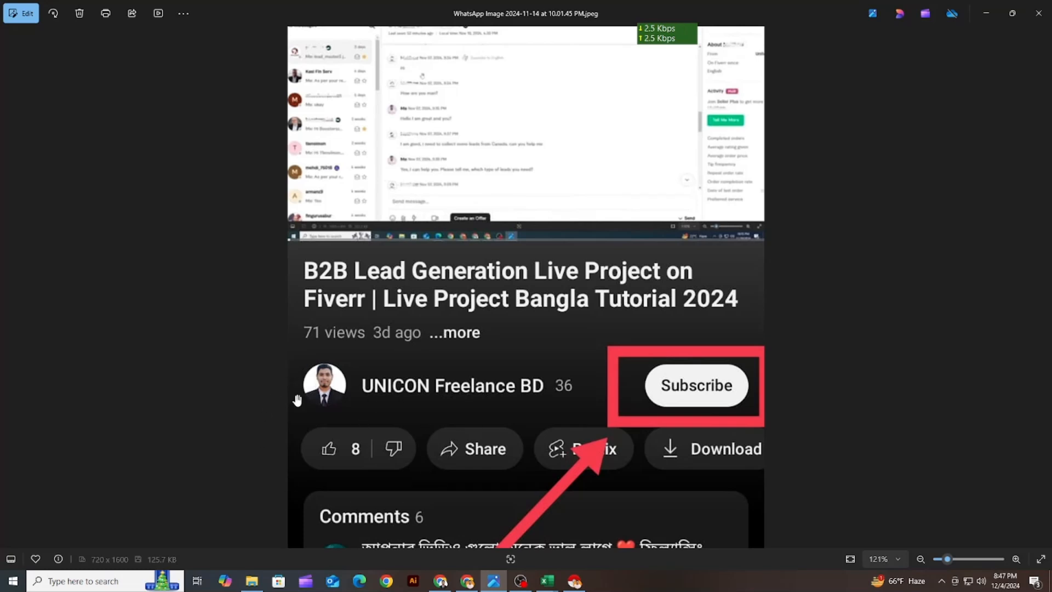
{"action": "mouse_move", "coordinate": [547, 580]}
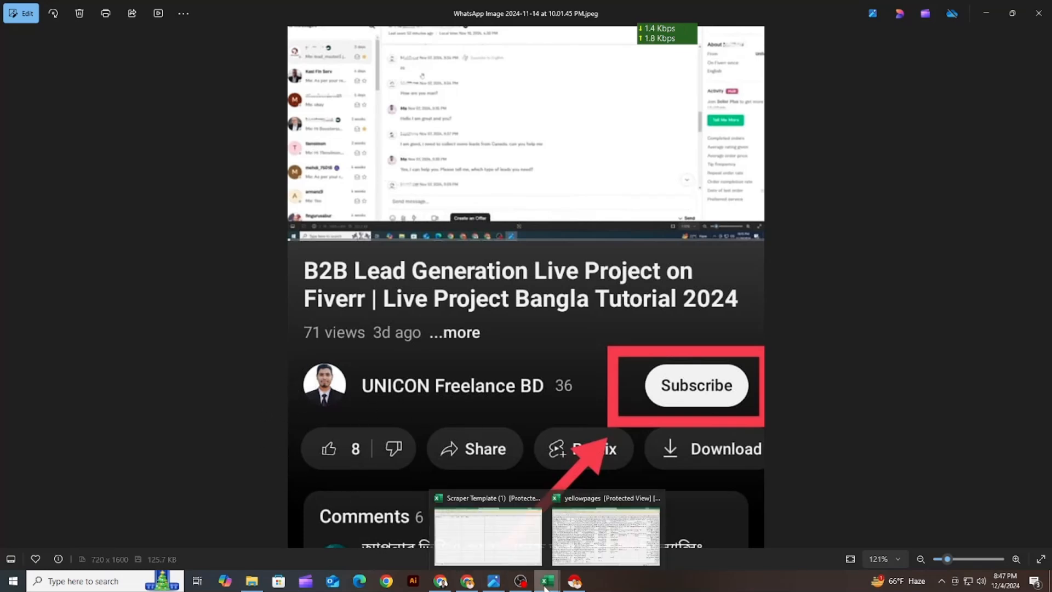
{"action": "left_click", "coordinate": [582, 534]}
{"action": "left_click", "coordinate": [72, 141]}
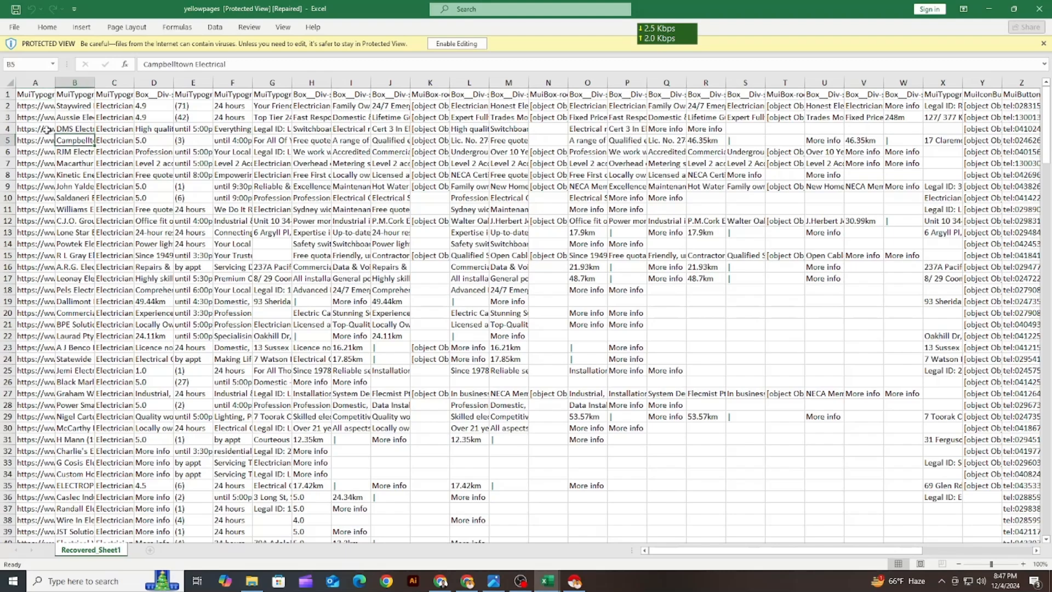
{"action": "left_click_drag", "start_coordinate": [8, 106], "coordinate": [188, 521]}
{"action": "key", "text": "ctrl+c"}
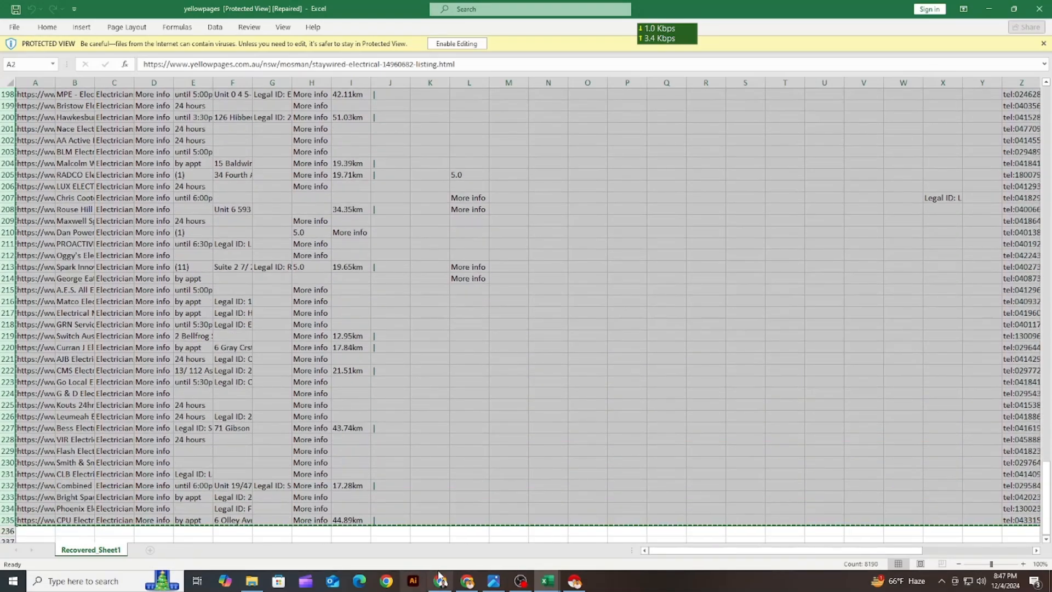
Switch to the untitled Google Sheets spreadsheet, paste the copied rows into Sheet2 starting at cell A1, and widen column A
{"action": "left_click", "coordinate": [467, 581]}
{"action": "left_click", "coordinate": [83, 7]}
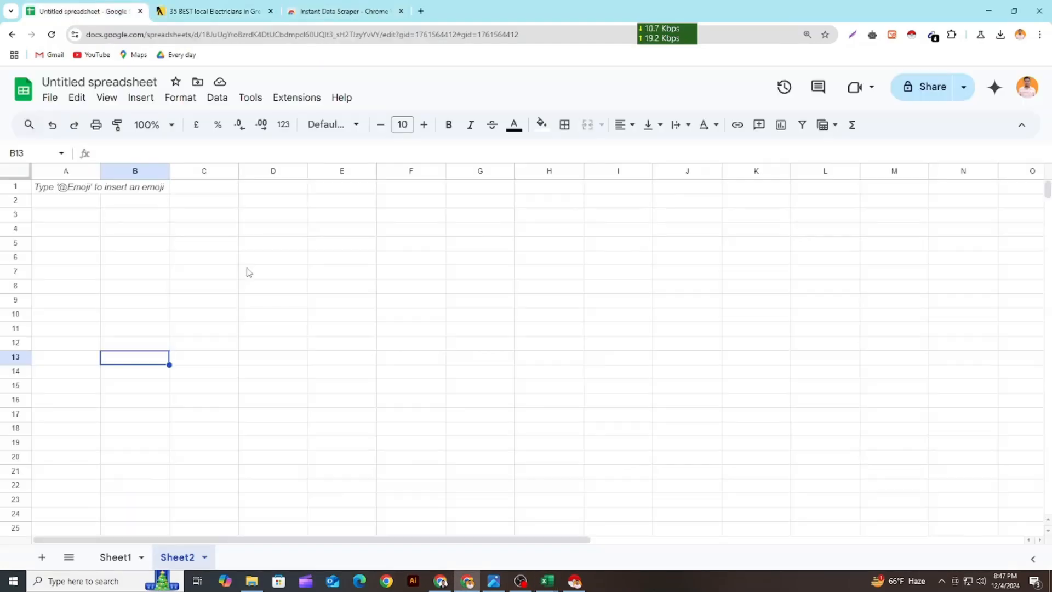
{"action": "left_click", "coordinate": [165, 260]}
{"action": "left_click", "coordinate": [66, 193]}
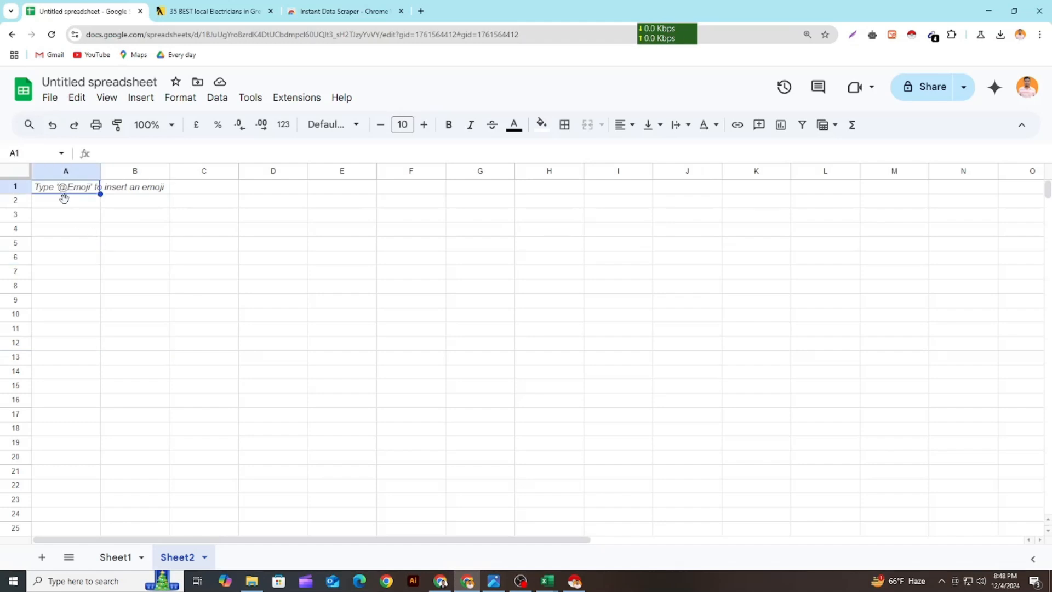
{"action": "key", "text": "ctrl+v"}
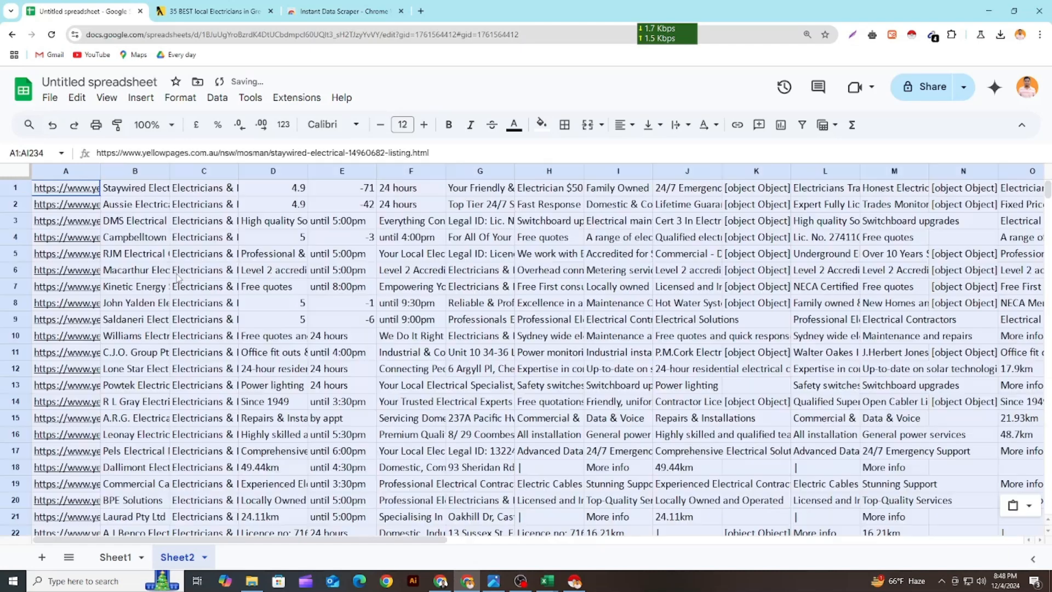
{"action": "left_click", "coordinate": [270, 277]}
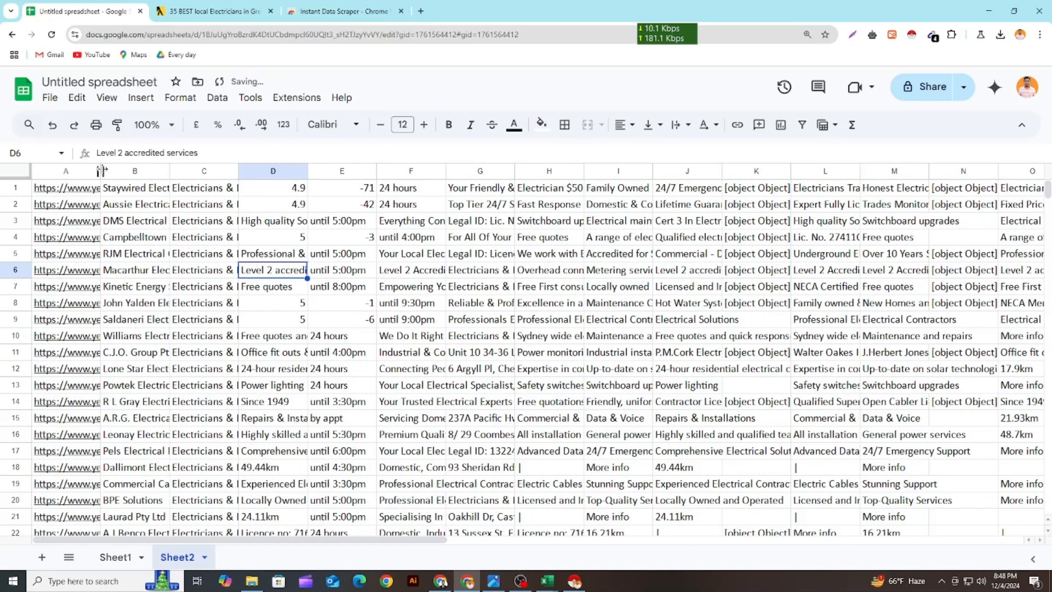
{"action": "left_click_drag", "start_coordinate": [101, 170], "coordinate": [160, 170]}
Clear the formatting of the whole Sheet2 and set its font to Calibri
{"action": "key", "text": "ctrl+a"}
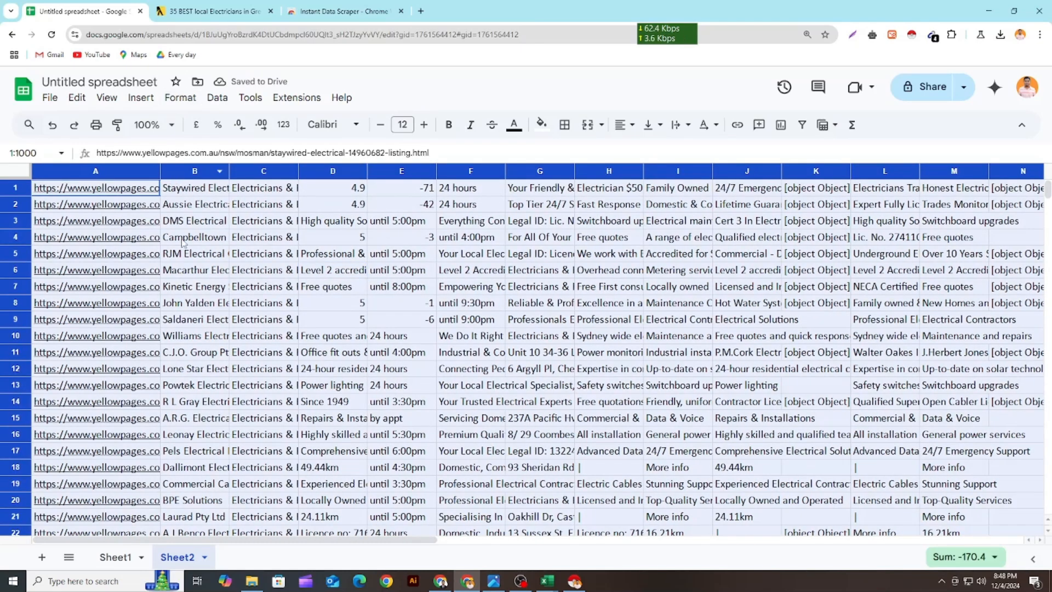
{"action": "left_click", "coordinate": [179, 98]}
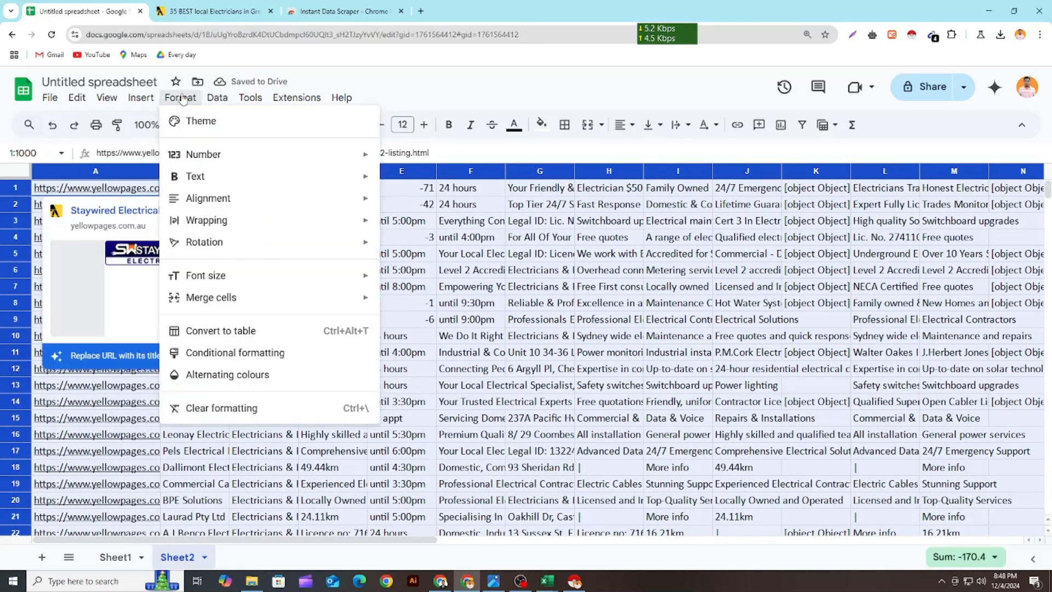
{"action": "left_click", "coordinate": [237, 411]}
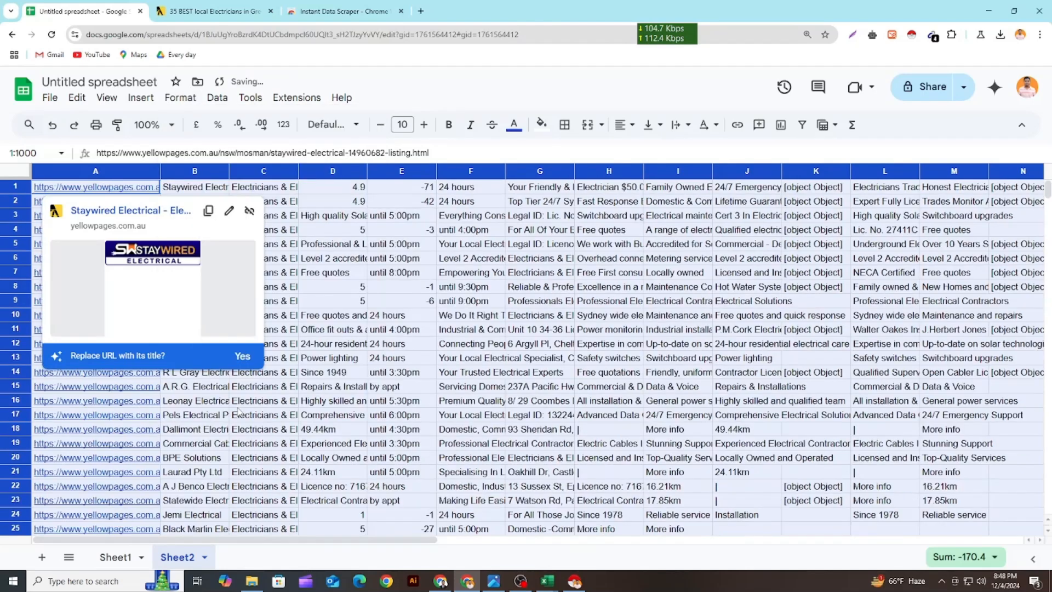
{"action": "left_click", "coordinate": [342, 130]}
{"action": "left_click", "coordinate": [331, 264]}
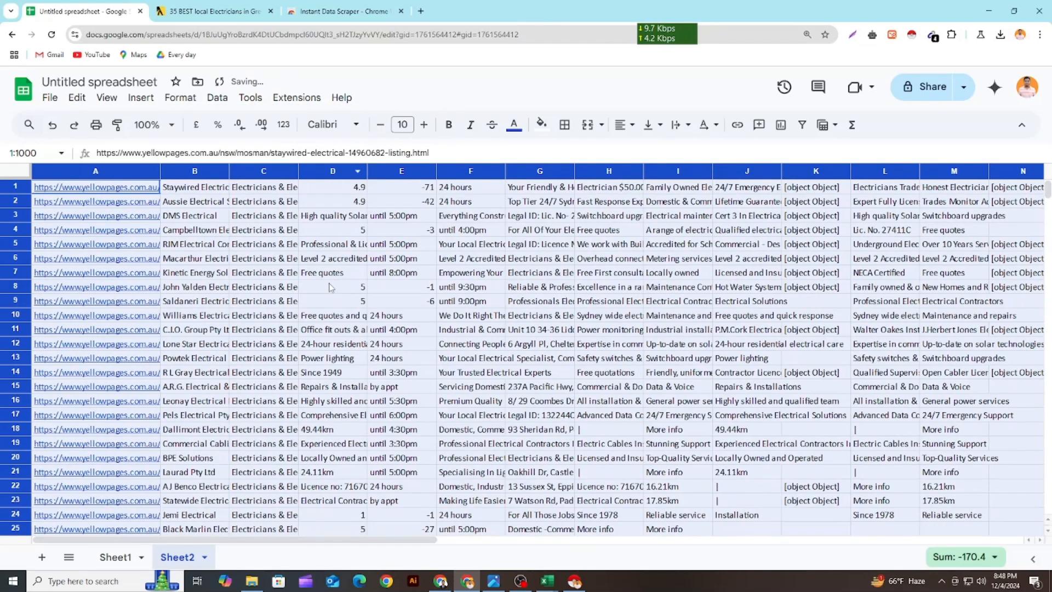
{"action": "left_click", "coordinate": [332, 315]}
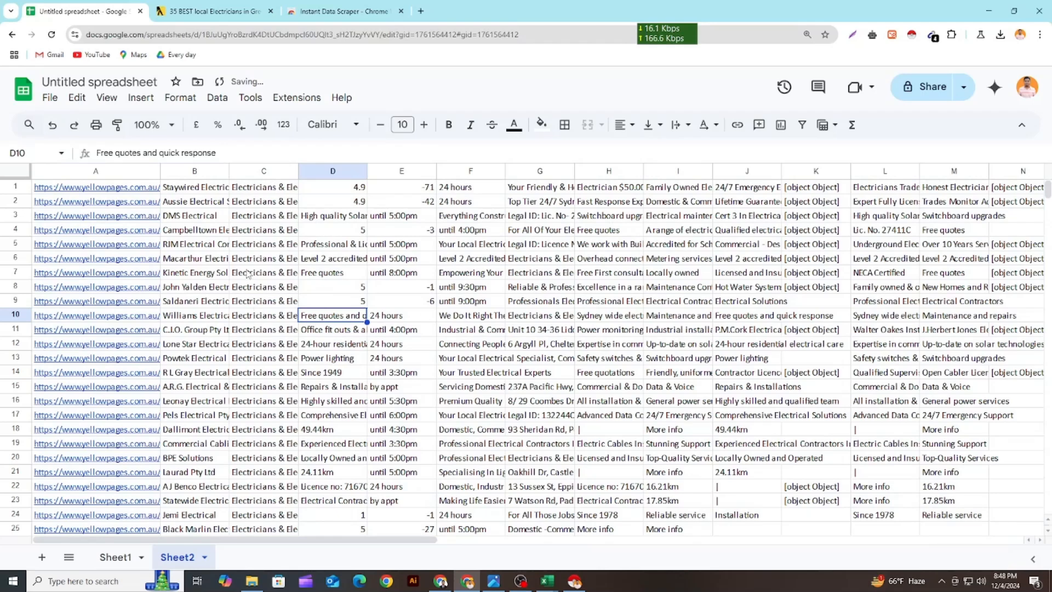
Delete the listing URL column A and widen the company name column to fit the full names
{"action": "left_click", "coordinate": [194, 244]}
{"action": "left_click", "coordinate": [112, 171]}
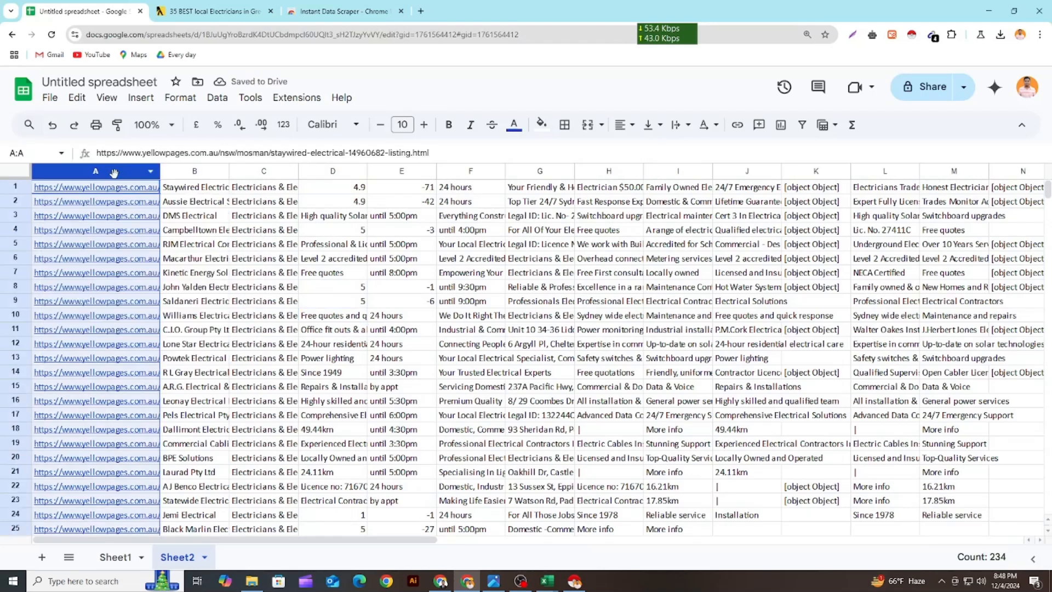
{"action": "right_click", "coordinate": [107, 246]}
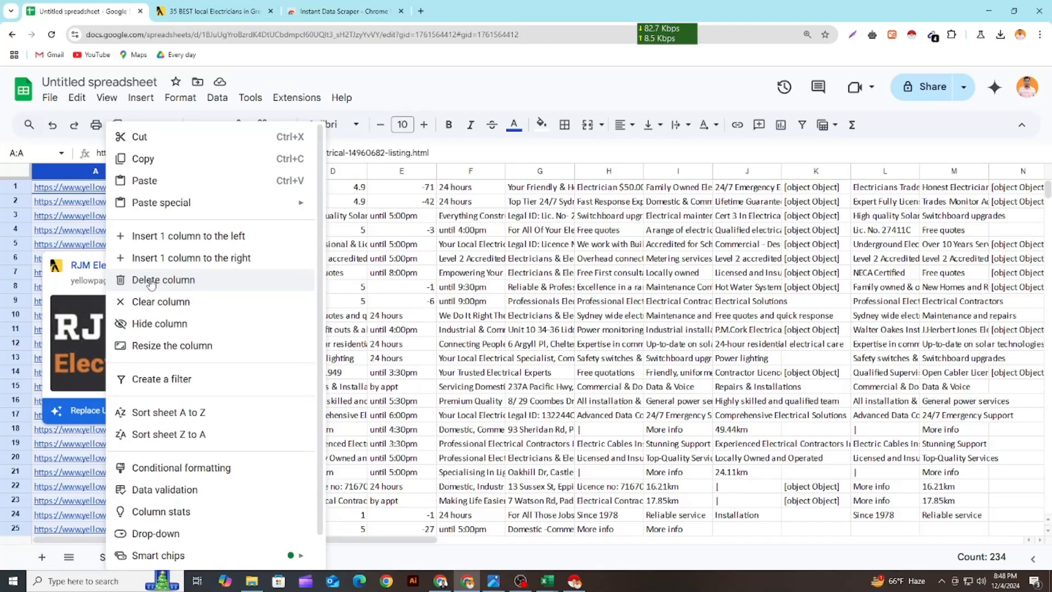
{"action": "left_click", "coordinate": [151, 281]}
{"action": "left_click", "coordinate": [207, 273]}
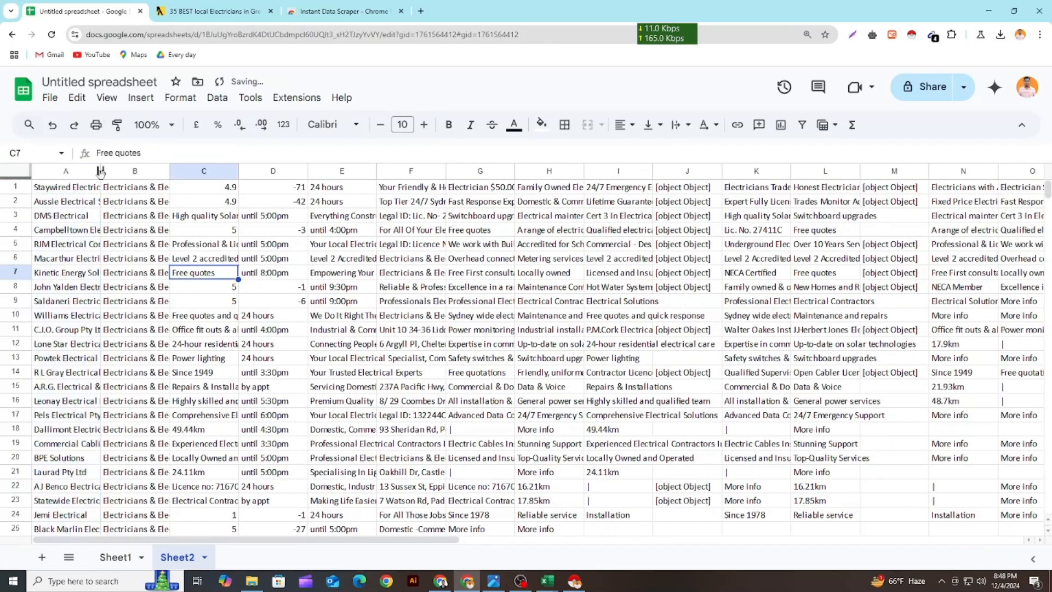
{"action": "left_click_drag", "start_coordinate": [104, 171], "coordinate": [189, 222]}
{"action": "left_click", "coordinate": [102, 191]}
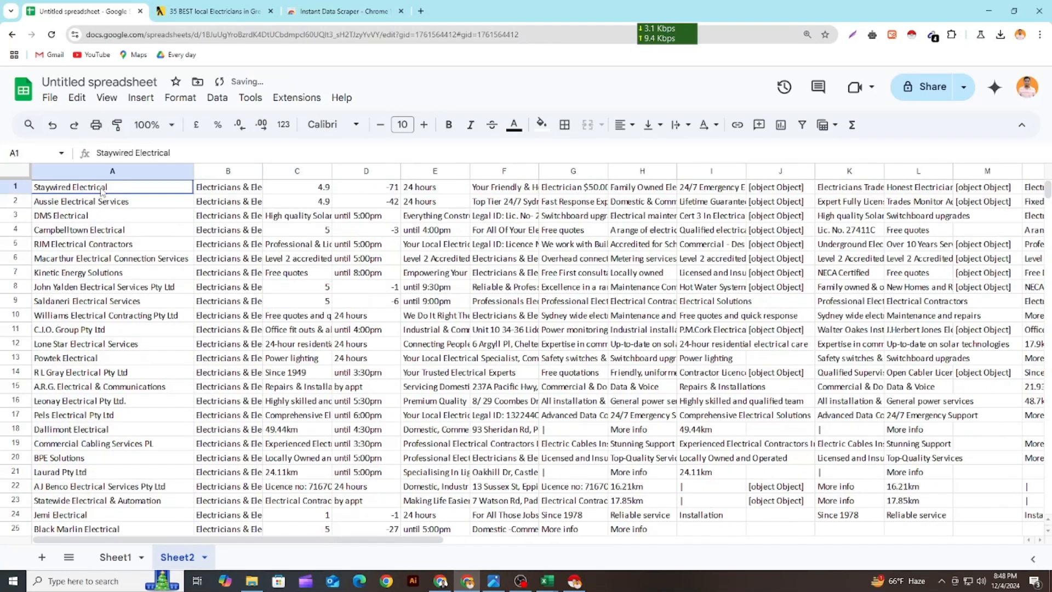
Switch to the Scraper Template workbook in Excel and review which column headings the job requires
{"action": "left_click", "coordinate": [232, 187]}
{"action": "left_click_drag", "start_coordinate": [236, 169], "coordinate": [713, 224]}
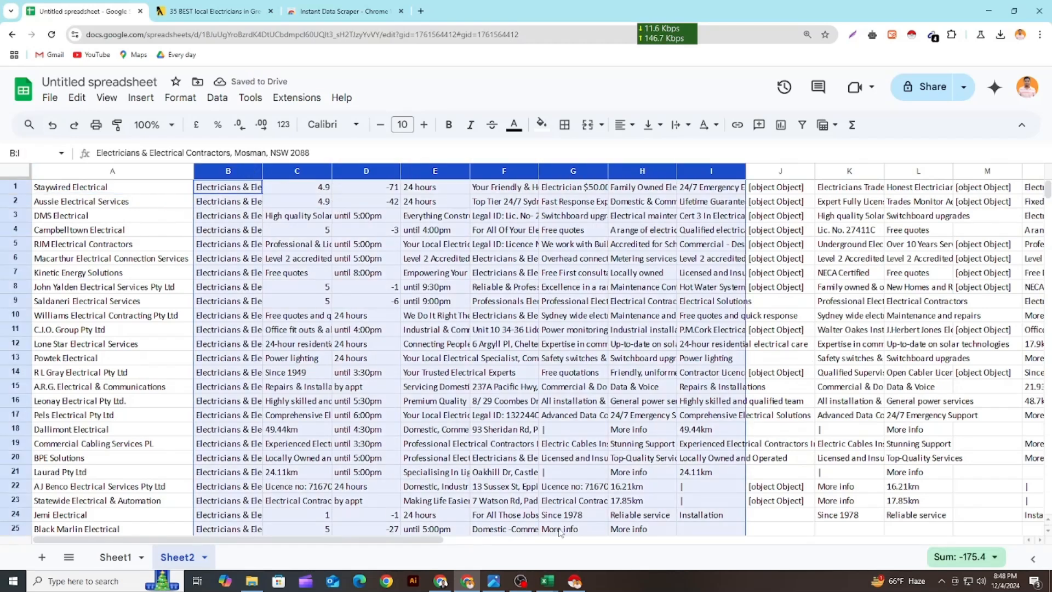
{"action": "mouse_move", "coordinate": [547, 581]}
{"action": "left_click", "coordinate": [505, 550]}
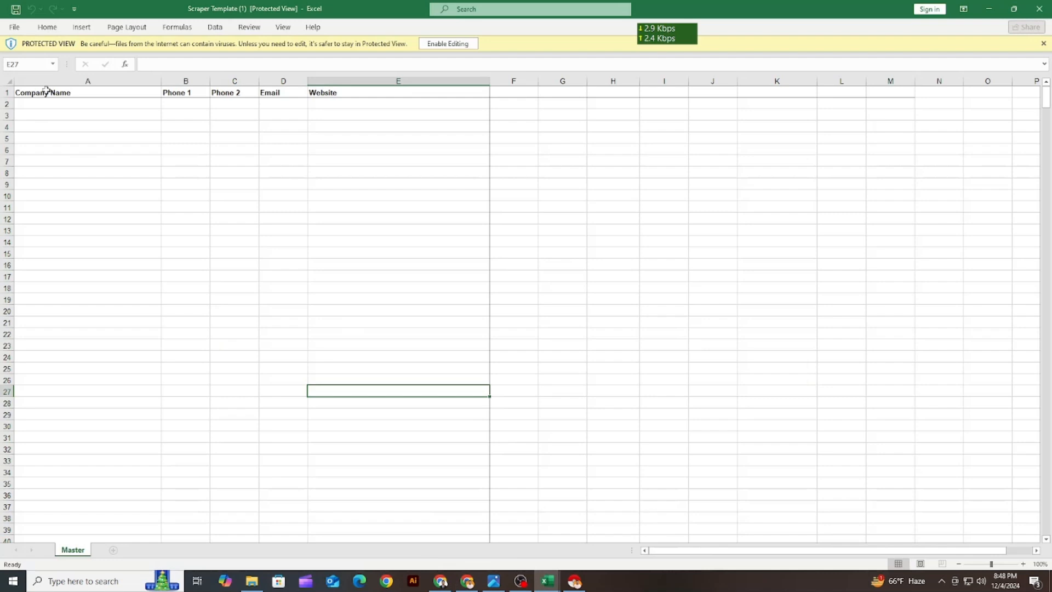
{"action": "left_click", "coordinate": [46, 92]}
{"action": "left_click", "coordinate": [187, 93]}
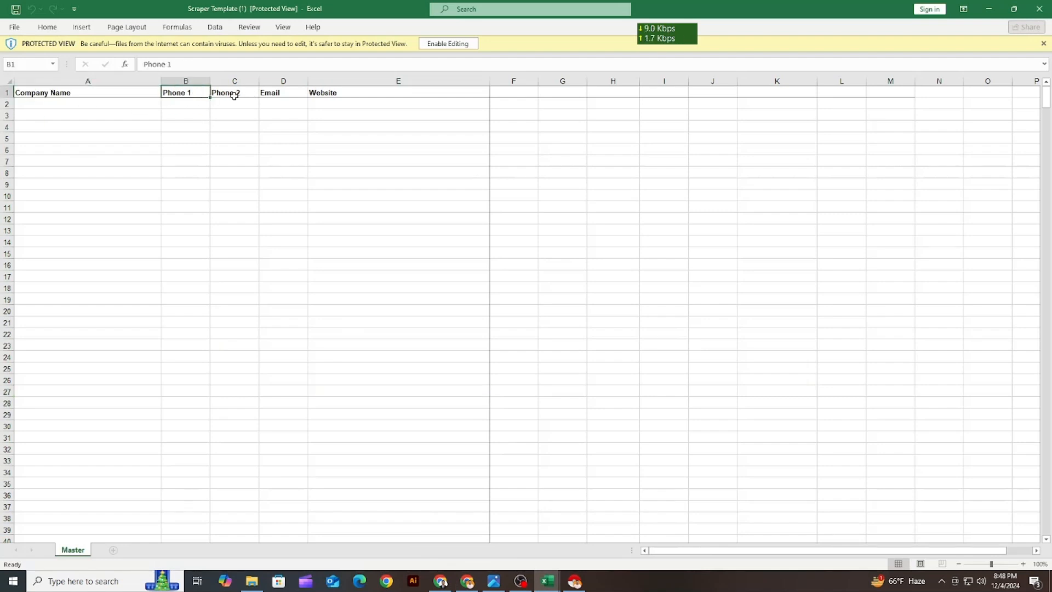
{"action": "left_click_drag", "start_coordinate": [234, 95], "coordinate": [237, 446]}
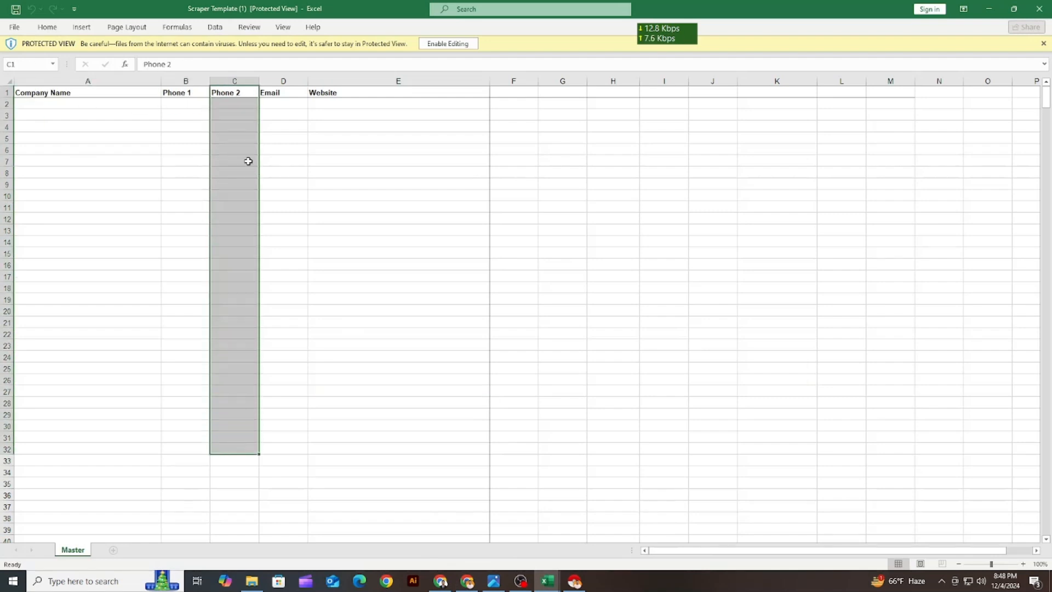
{"action": "left_click_drag", "start_coordinate": [273, 104], "coordinate": [283, 323]}
{"action": "left_click_drag", "start_coordinate": [329, 104], "coordinate": [406, 358]}
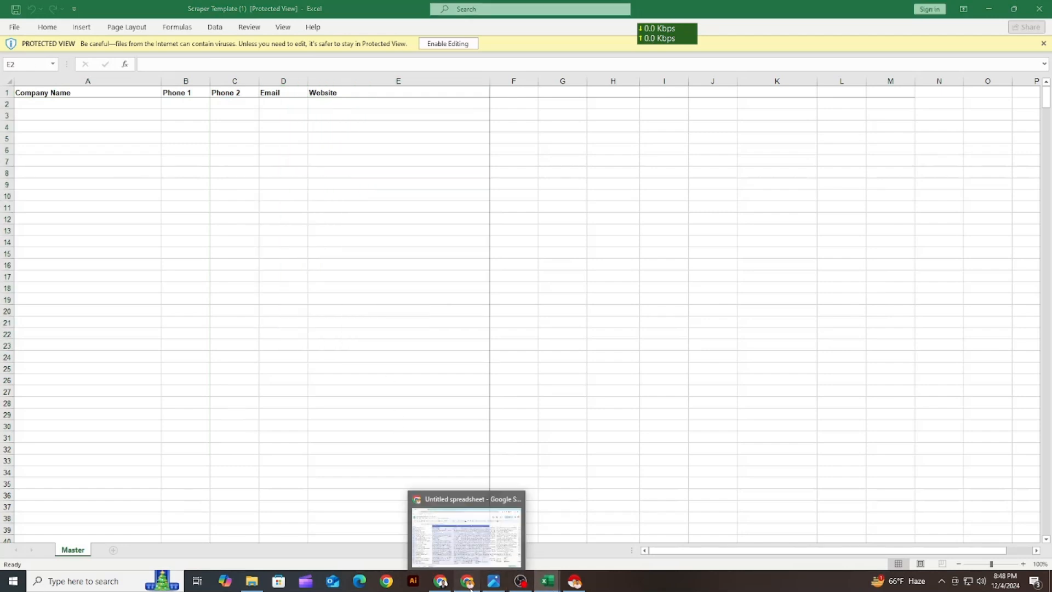
Return to the Google Sheets spreadsheet and delete the unneeded columns B to K beside the company names
{"action": "left_click", "coordinate": [469, 587]}
{"action": "left_click", "coordinate": [393, 289]}
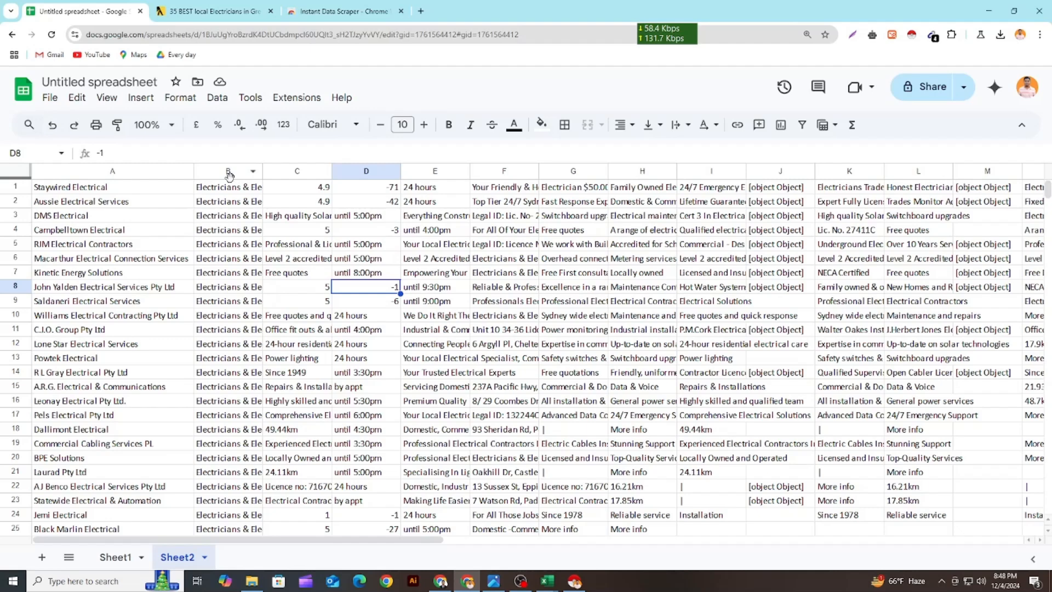
{"action": "left_click_drag", "start_coordinate": [229, 175], "coordinate": [836, 175]}
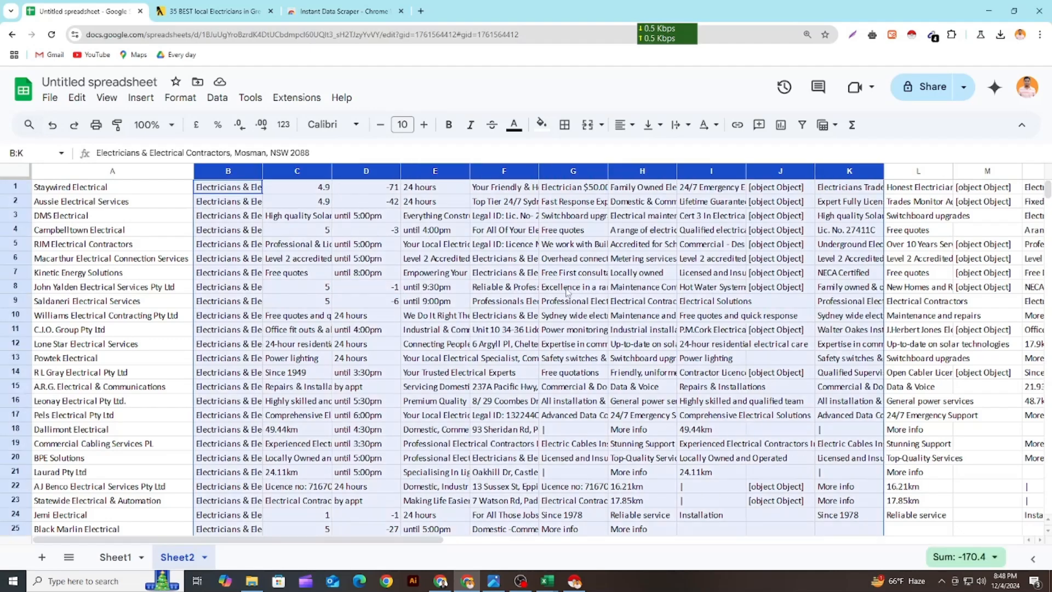
{"action": "right_click", "coordinate": [450, 275]}
{"action": "left_click", "coordinate": [496, 279]}
{"action": "left_click", "coordinate": [343, 331]}
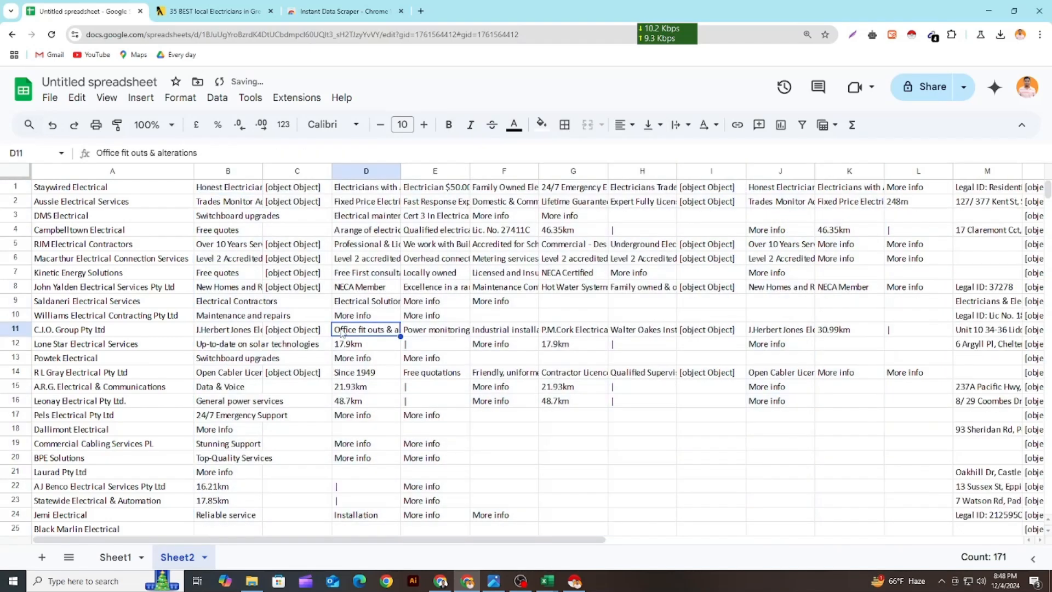
Delete the remaining service description and distance columns B to L that precede the contact data
{"action": "left_click_drag", "start_coordinate": [228, 171], "coordinate": [918, 300]}
{"action": "right_click", "coordinate": [450, 274]}
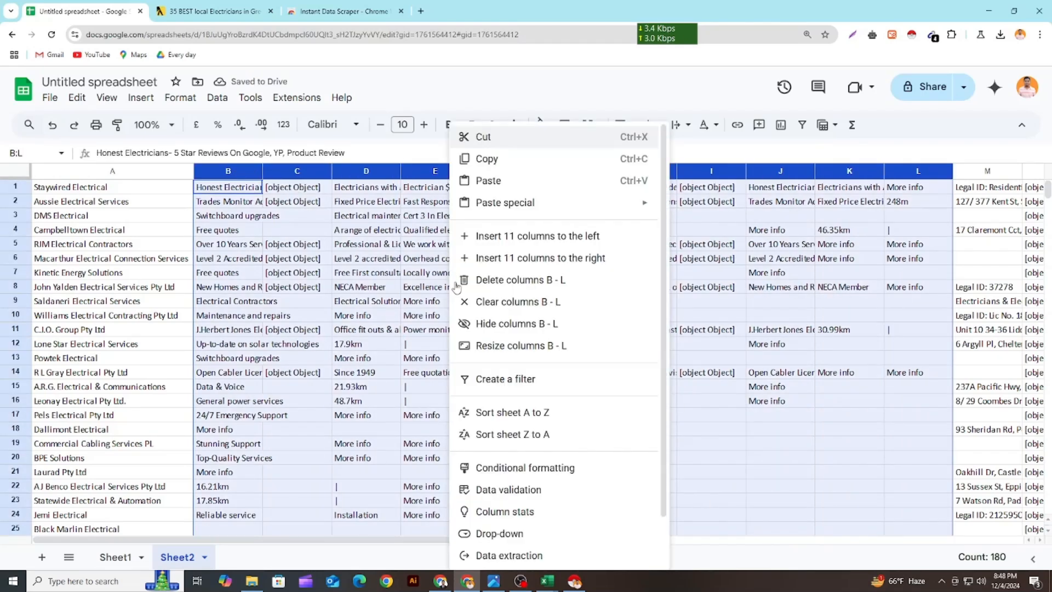
{"action": "left_click", "coordinate": [496, 278]}
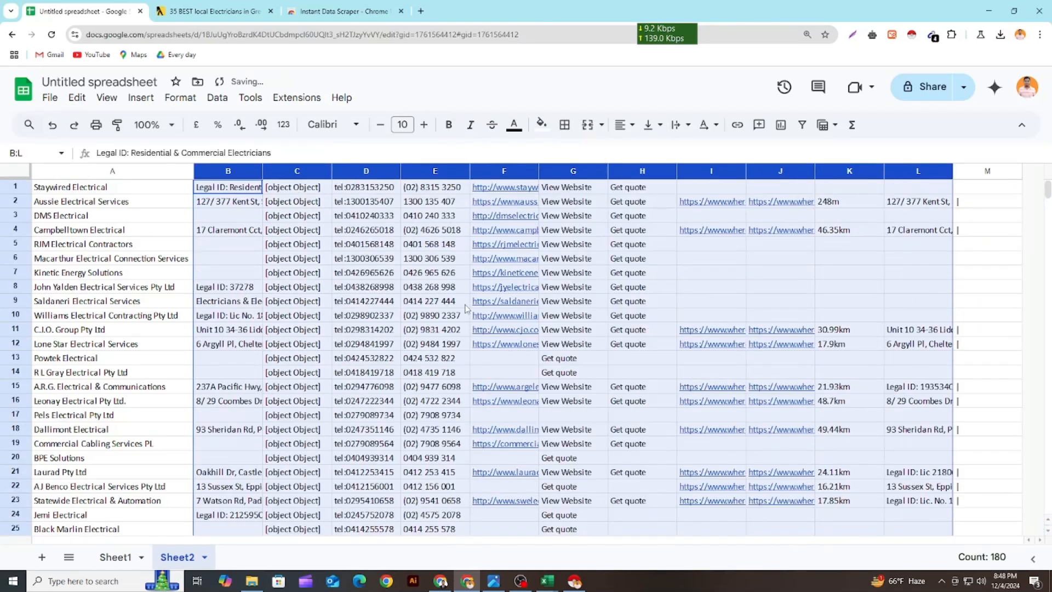
{"action": "left_click", "coordinate": [339, 321]}
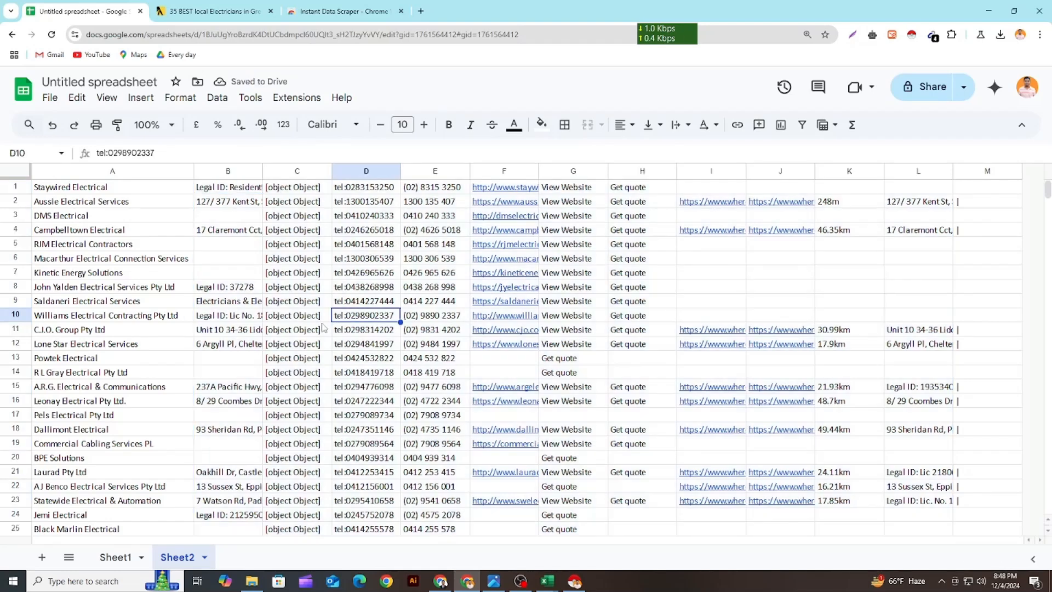
Delete columns B to D with the legal ID or address, [object Object] and tel: entries, keeping the formatted phone numbers
{"action": "left_click", "coordinate": [303, 317]}
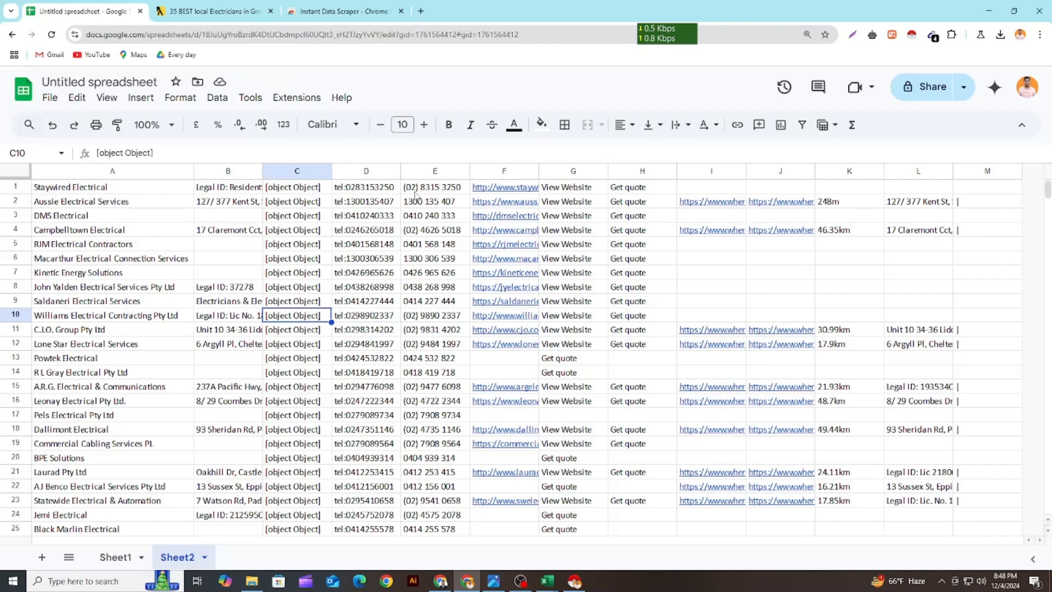
{"action": "left_click_drag", "start_coordinate": [416, 186], "coordinate": [417, 487]}
{"action": "left_click_drag", "start_coordinate": [296, 386], "coordinate": [296, 400]}
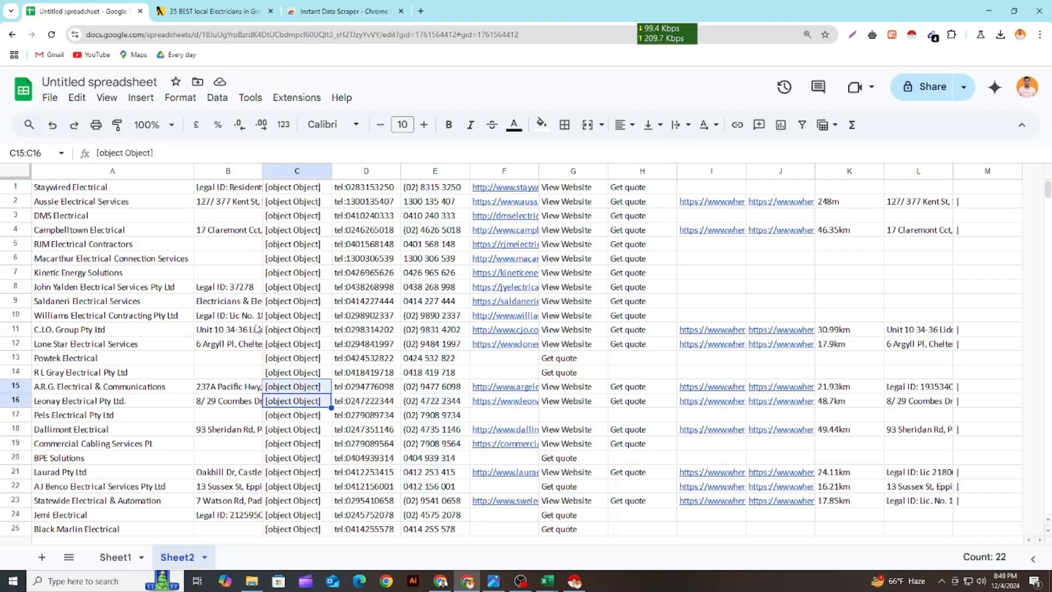
{"action": "left_click_drag", "start_coordinate": [228, 175], "coordinate": [354, 218]}
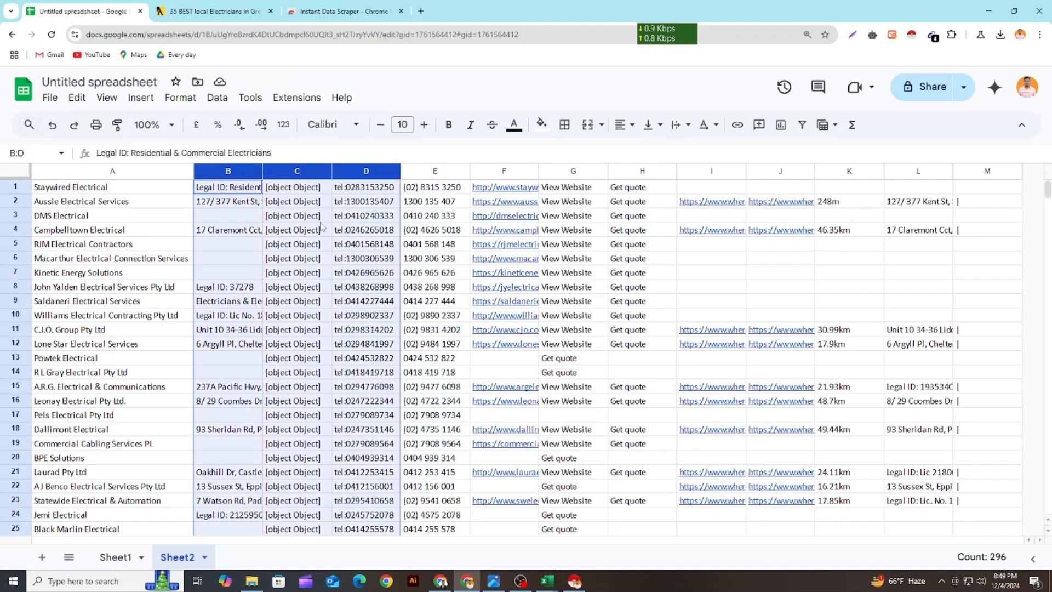
{"action": "right_click", "coordinate": [323, 226]}
{"action": "left_click", "coordinate": [364, 275]}
{"action": "left_click", "coordinate": [244, 276]}
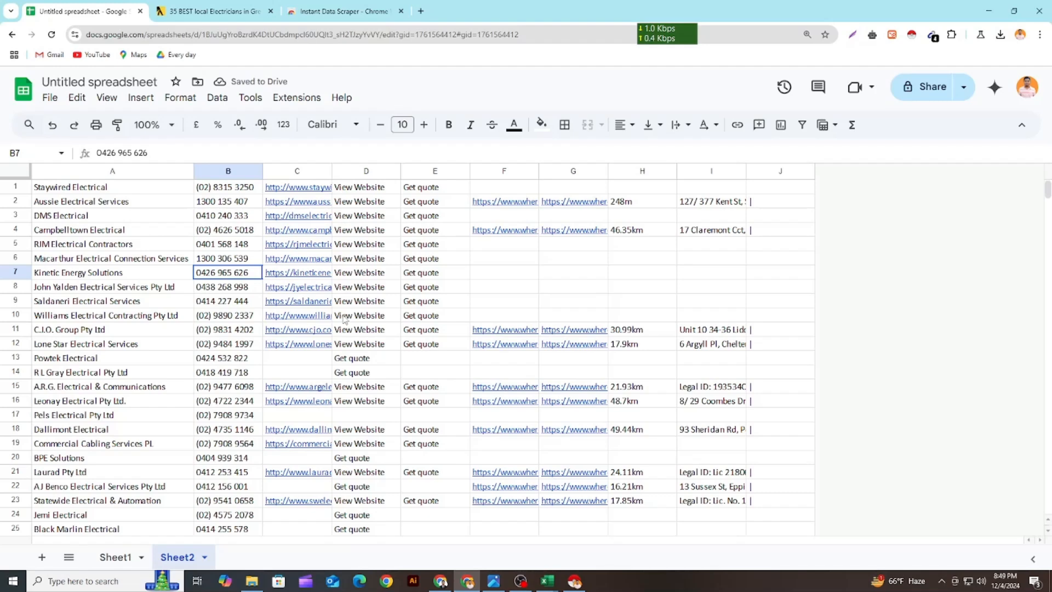
Delete the View Website and Get quote columns D and E
{"action": "scroll", "coordinate": [354, 314], "scroll_direction": "down", "scroll_amount": 3}
{"action": "scroll", "coordinate": [367, 308], "scroll_direction": "up", "scroll_amount": 3}
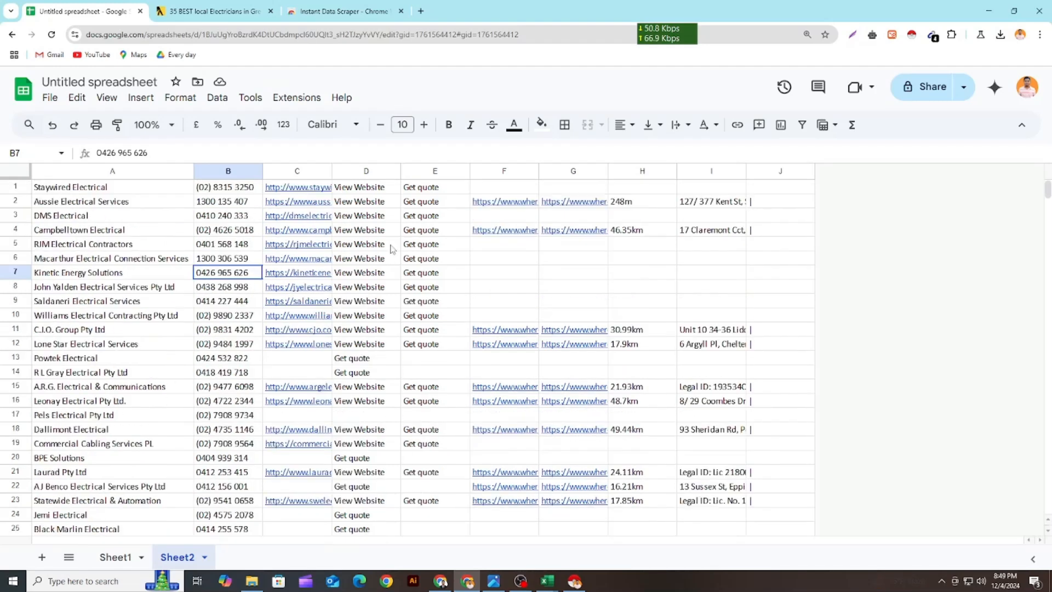
{"action": "left_click", "coordinate": [367, 171]}
{"action": "left_click", "coordinate": [433, 171], "text": "shift"}
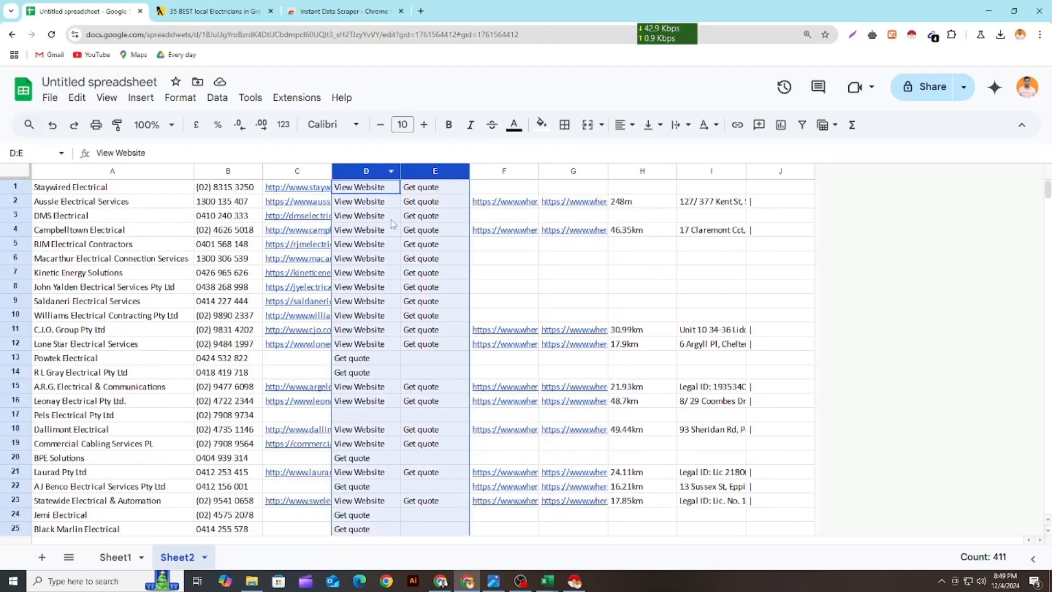
{"action": "right_click", "coordinate": [386, 230]}
{"action": "left_click", "coordinate": [450, 282]}
{"action": "left_click", "coordinate": [491, 274]}
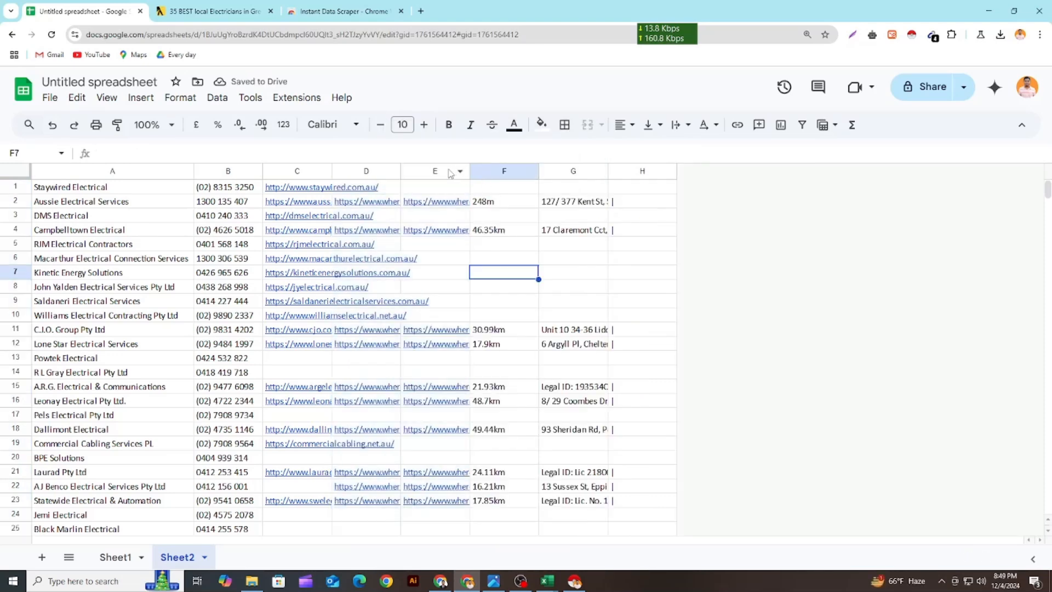
Clear the contents of columns D to H and look through the remaining name, phone and website list
{"action": "left_click_drag", "start_coordinate": [383, 169], "coordinate": [636, 203]}
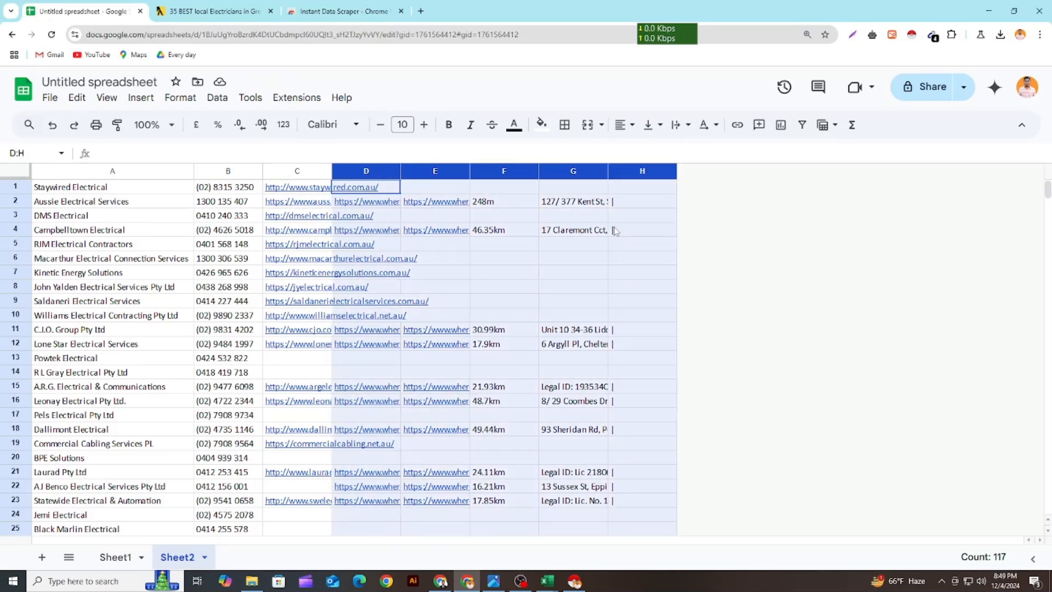
{"action": "key", "text": "Delete"}
{"action": "left_click", "coordinate": [550, 339]}
{"action": "scroll", "coordinate": [353, 339], "scroll_direction": "down", "scroll_amount": 15}
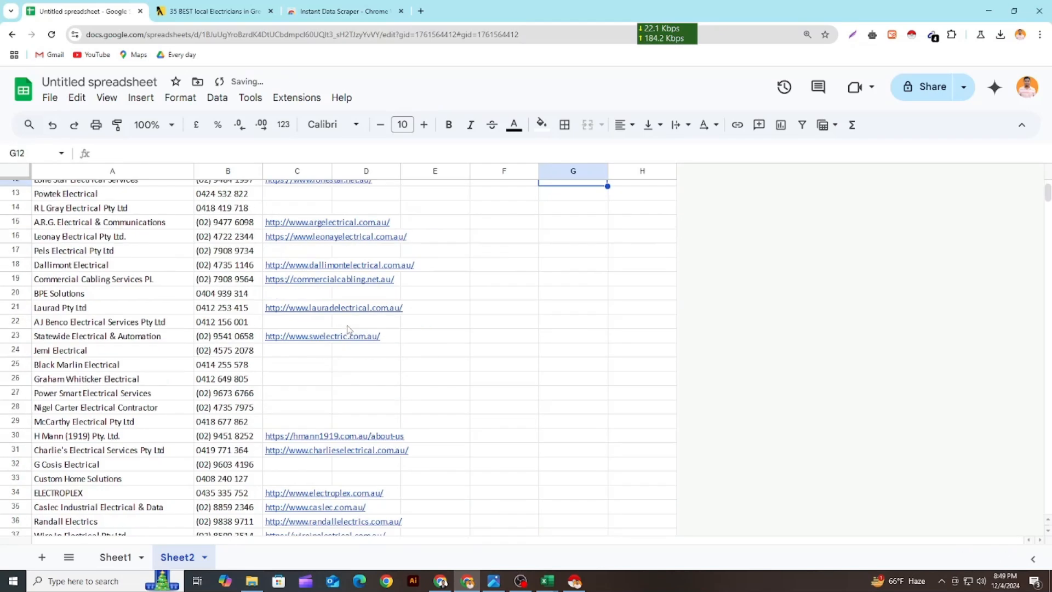
{"action": "scroll", "coordinate": [358, 374], "scroll_direction": "down", "scroll_amount": 10}
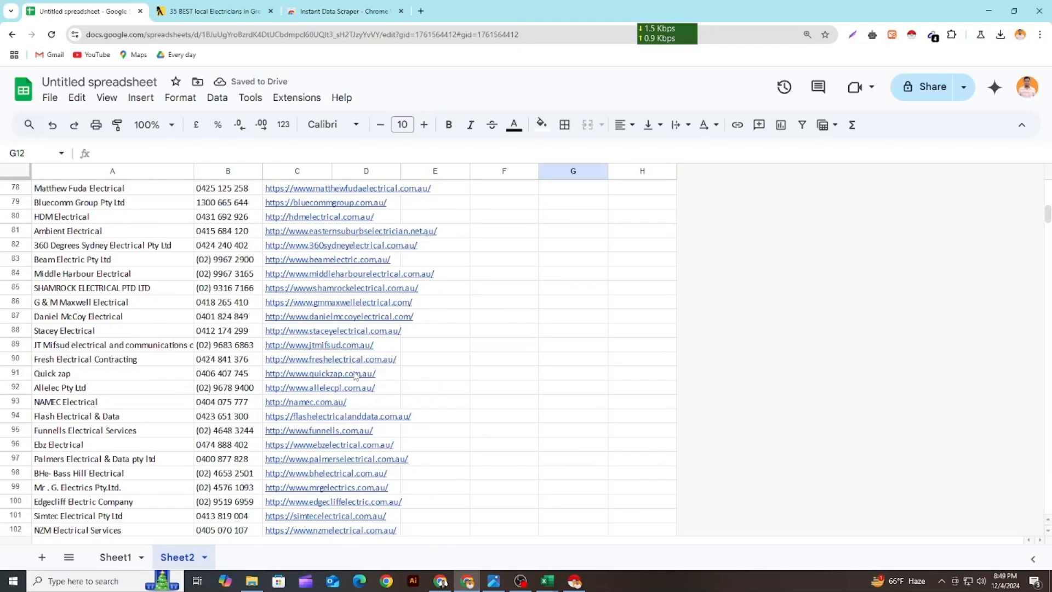
{"action": "scroll", "coordinate": [317, 359], "scroll_direction": "up", "scroll_amount": 15}
{"action": "scroll", "coordinate": [318, 359], "scroll_direction": "up", "scroll_amount": 12}
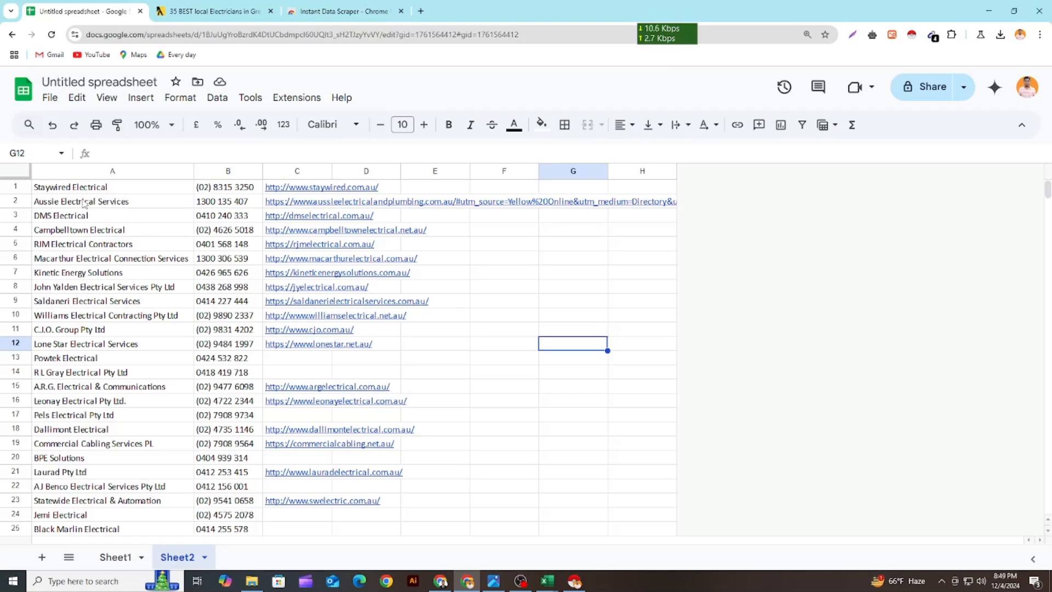
Insert a row above the first listing and enter the header Company Name in cell A1
{"action": "right_click", "coordinate": [24, 192]}
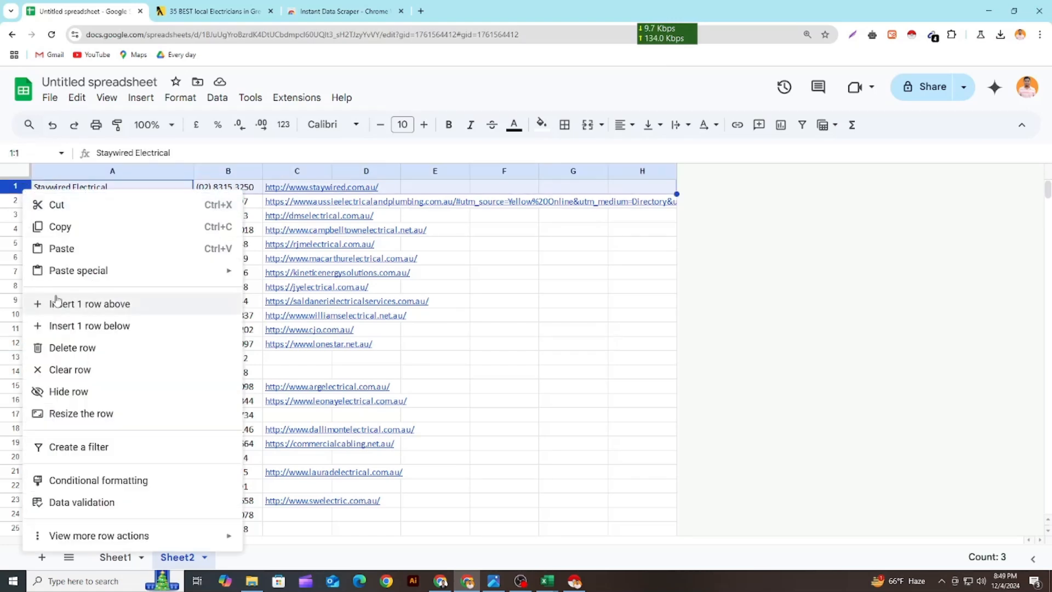
{"action": "left_click", "coordinate": [90, 304]}
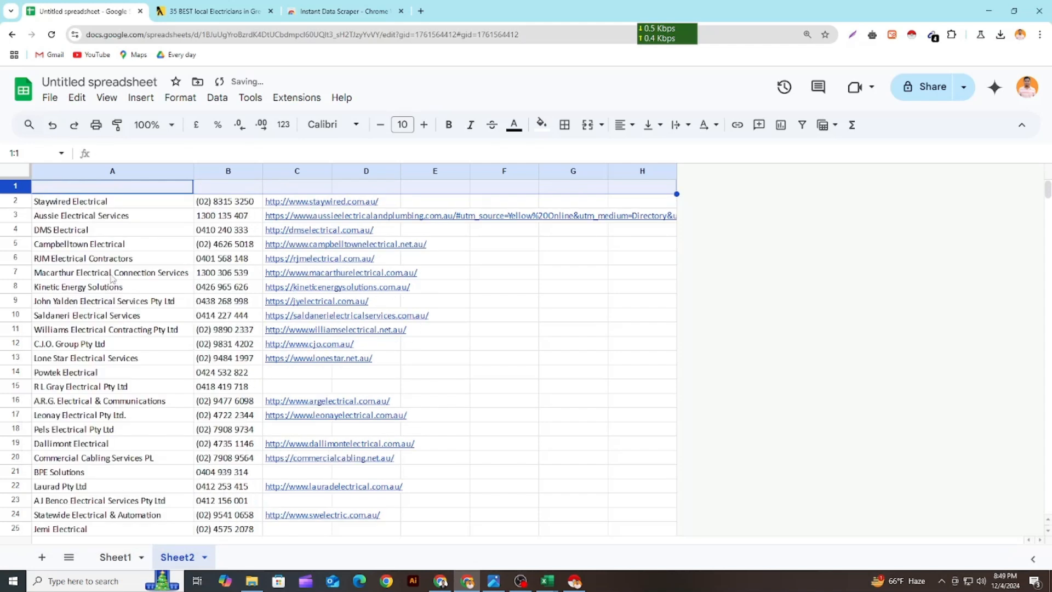
{"action": "double_click", "coordinate": [89, 186]}
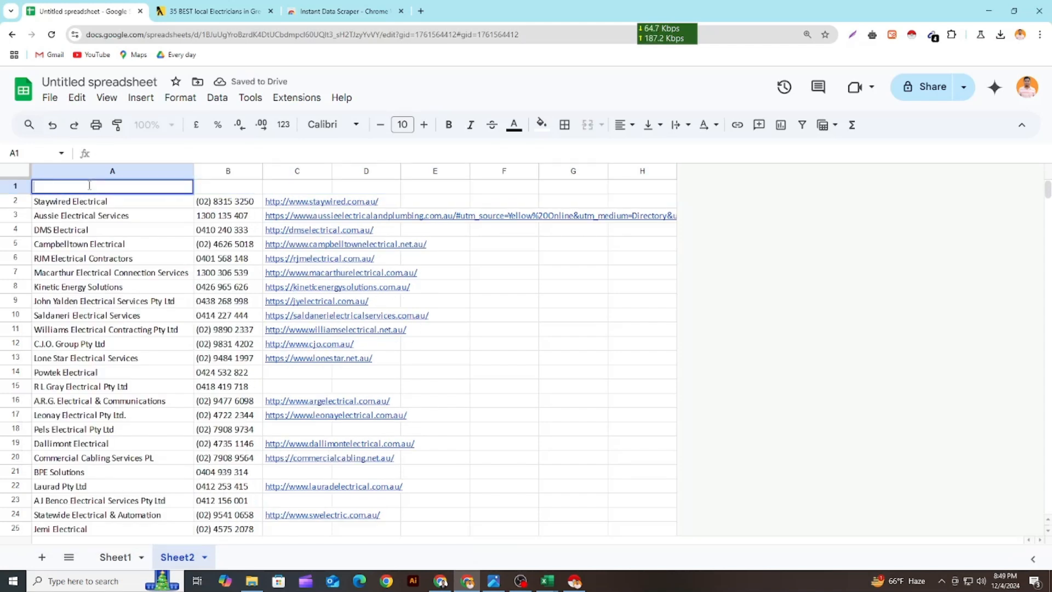
{"action": "type", "text": "Cam"}
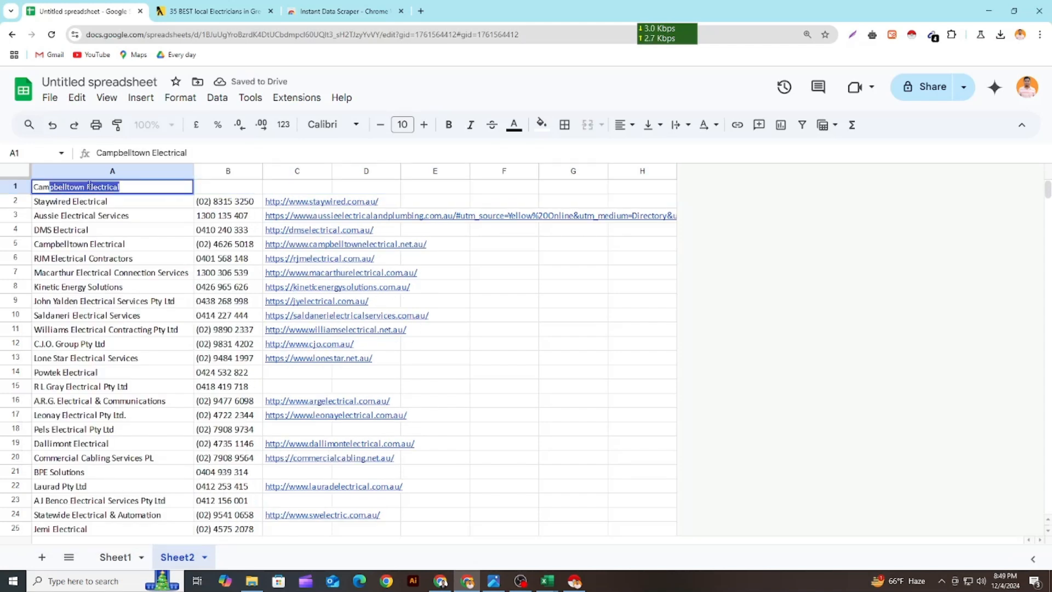
{"action": "type", "text": "pany Name"}
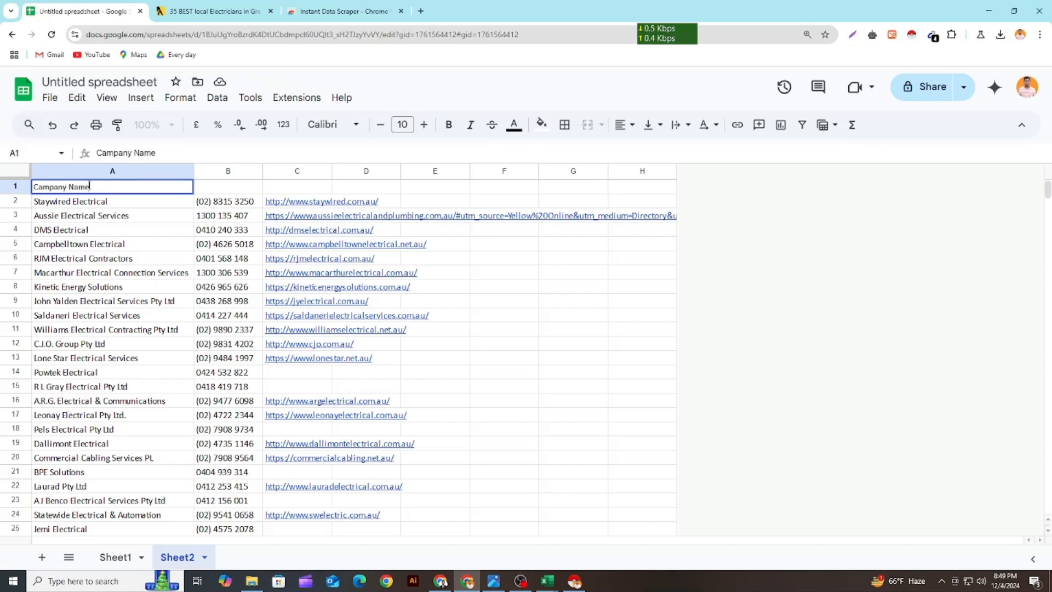
Enter the headers Phone Number in cell B1 and Website in cell C1
{"action": "left_click", "coordinate": [232, 190]}
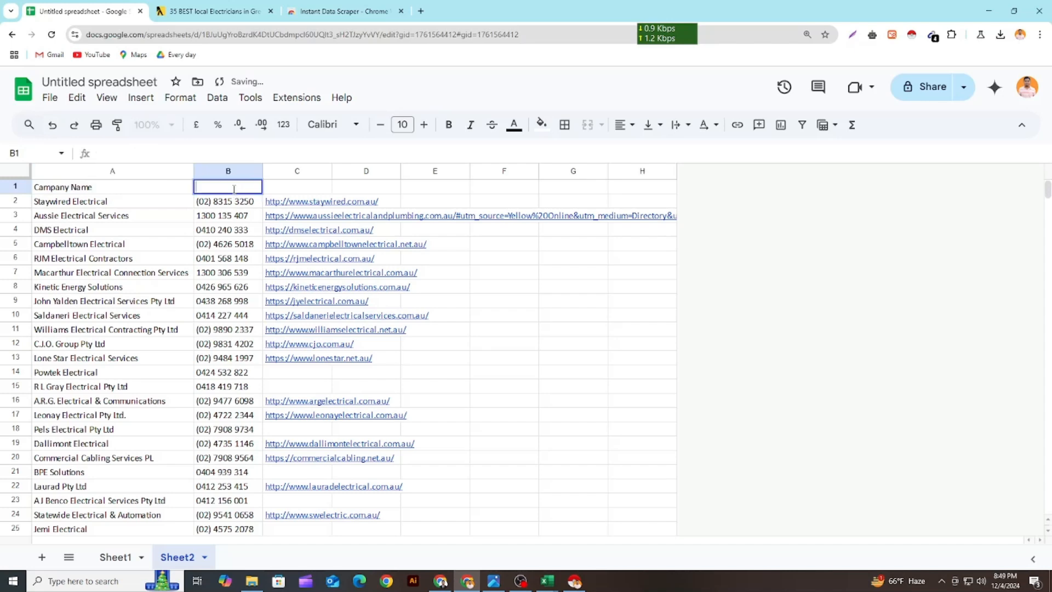
{"action": "type", "text": "PhONE"}
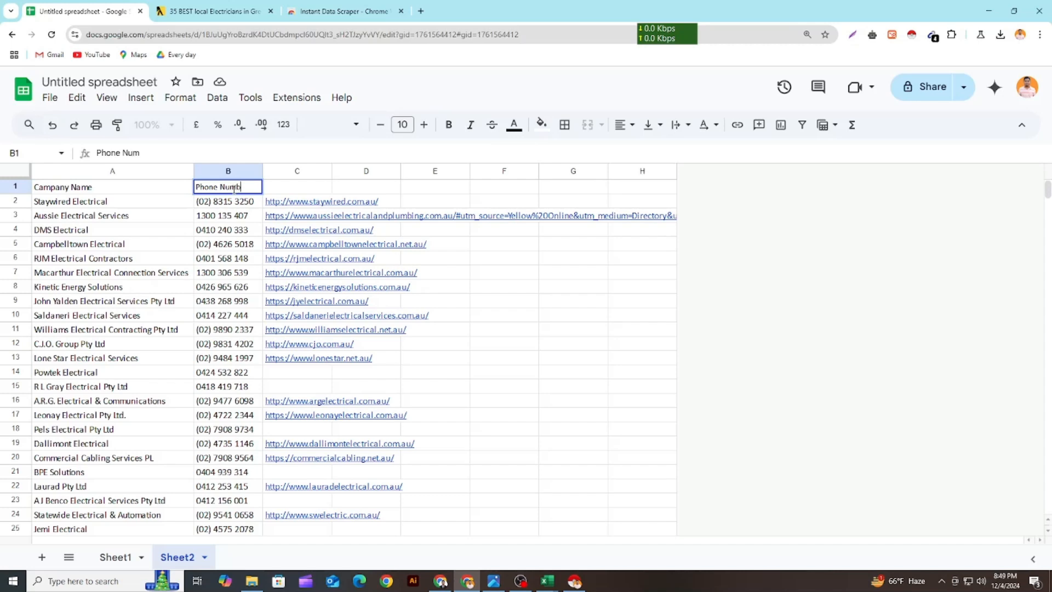
{"action": "type", "text": "er"}
{"action": "left_click", "coordinate": [297, 191]}
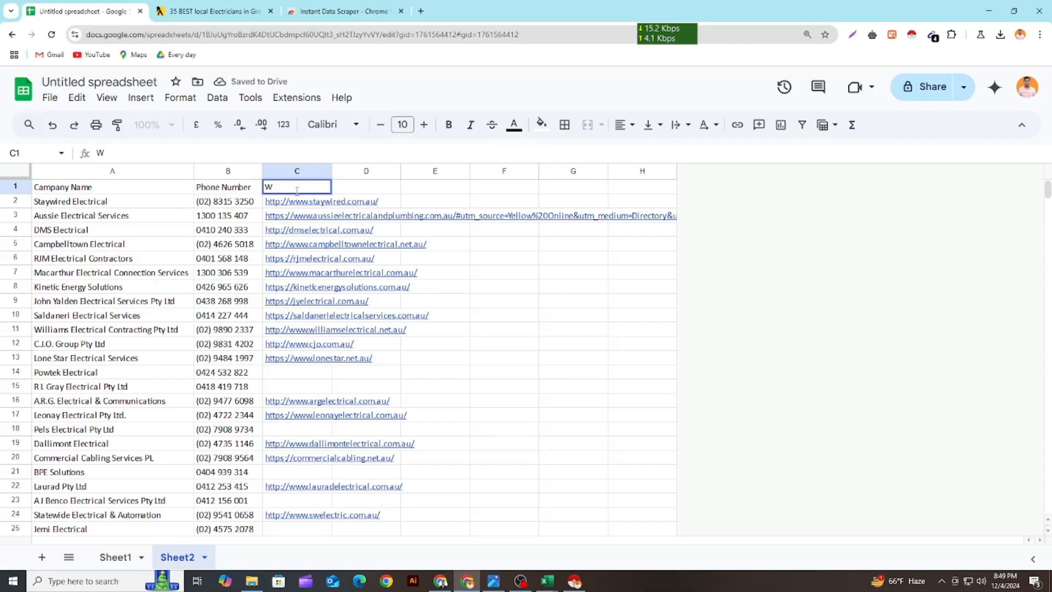
{"action": "type", "text": "Website"}
Set the text wrapping of Website column C to clip and widen the column slightly
{"action": "left_click", "coordinate": [297, 171]}
{"action": "left_click", "coordinate": [680, 125]}
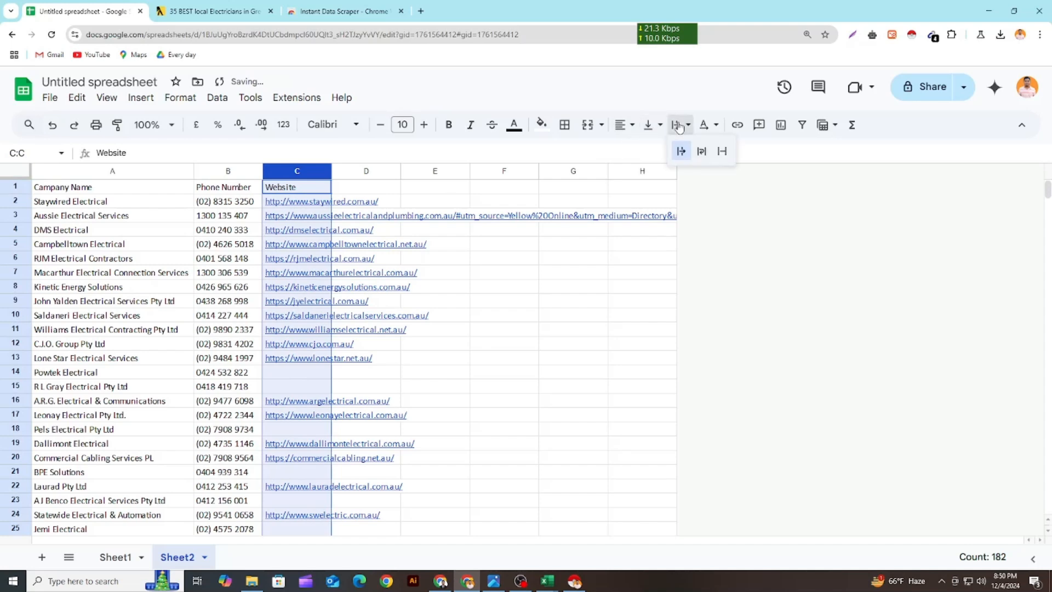
{"action": "left_click", "coordinate": [723, 151]}
{"action": "left_click", "coordinate": [471, 370]}
{"action": "left_click", "coordinate": [329, 171]}
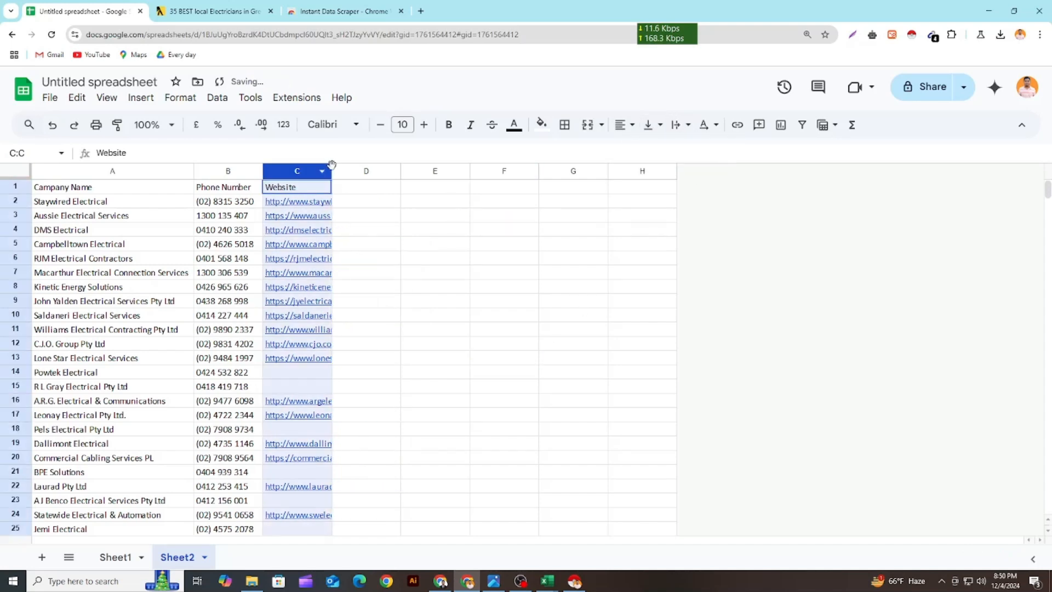
{"action": "left_click", "coordinate": [372, 216]}
{"action": "left_click_drag", "start_coordinate": [331, 171], "coordinate": [360, 170]}
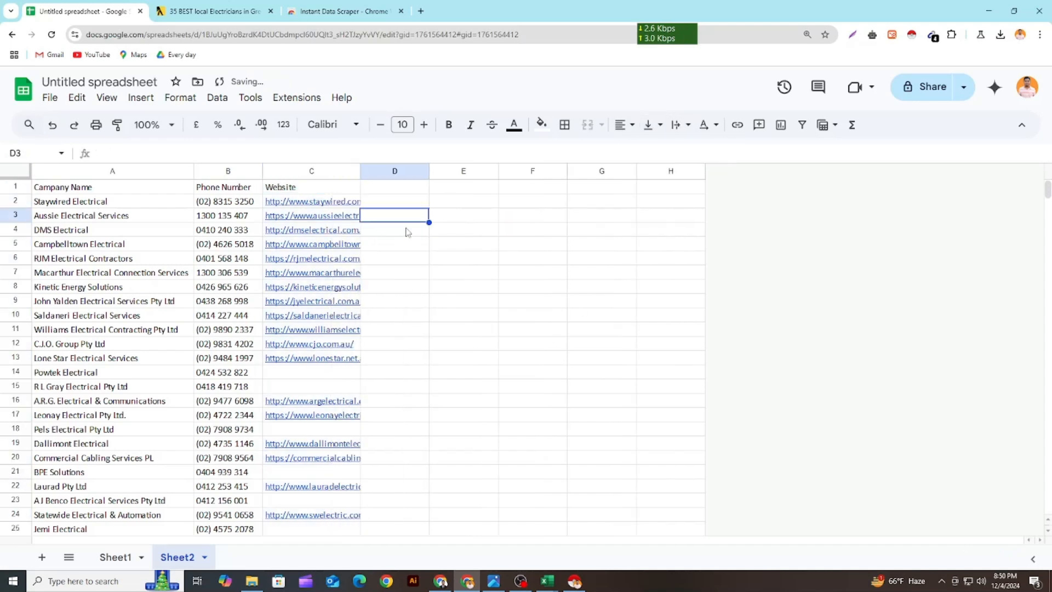
Enter the header Email in cell D1
{"action": "left_click", "coordinate": [390, 191]}
{"action": "key", "text": "Tab"}
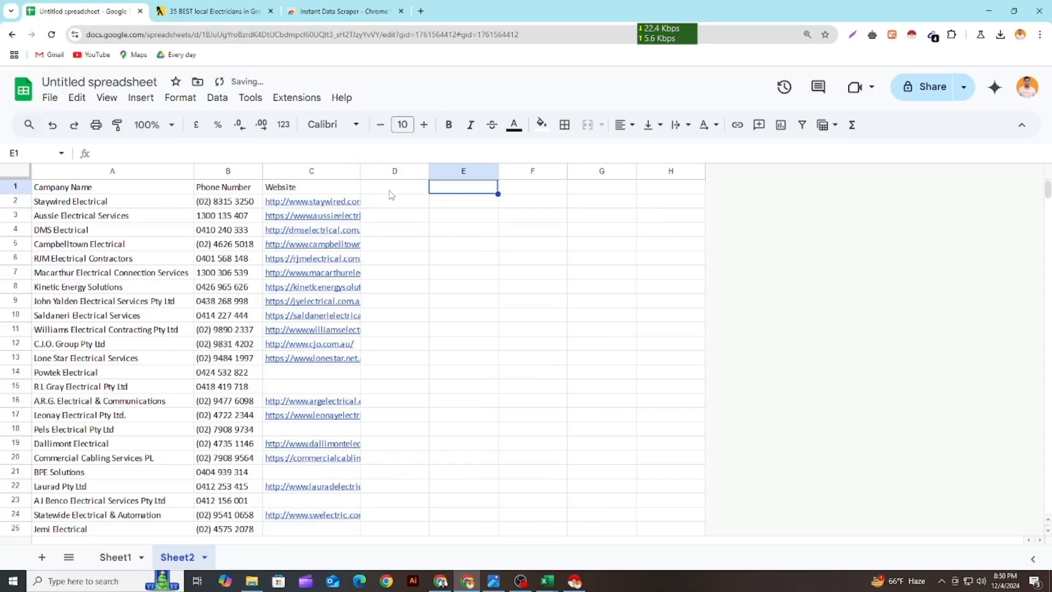
{"action": "double_click", "coordinate": [389, 190]}
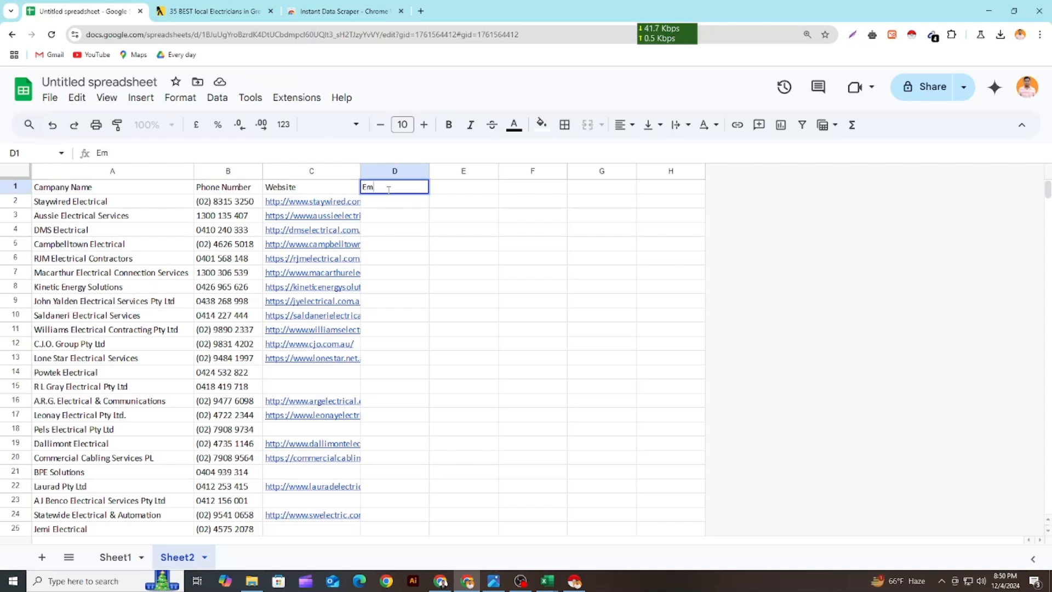
{"action": "left_click", "coordinate": [445, 316]}
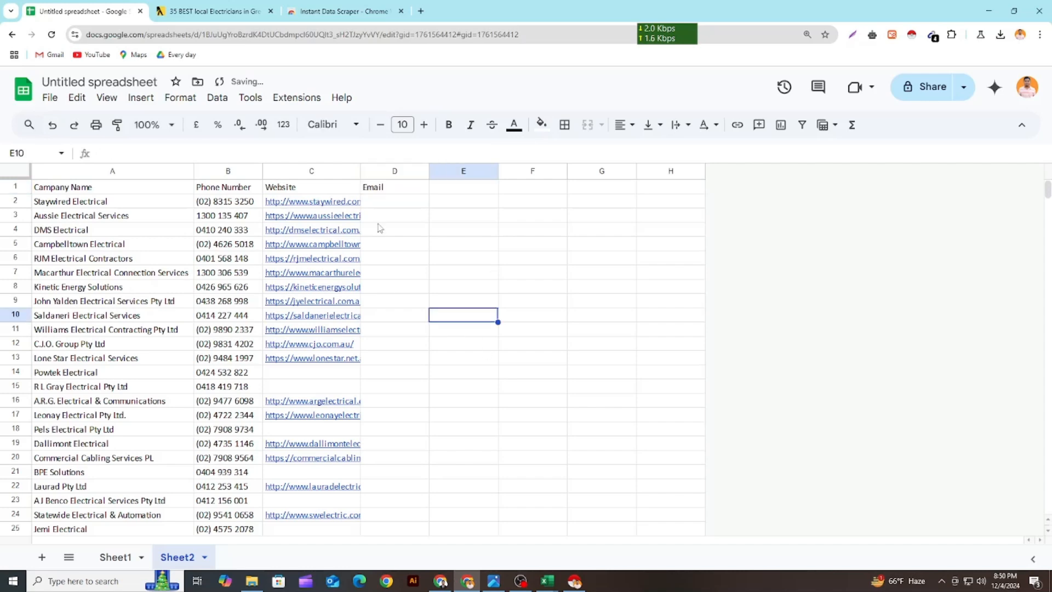
Reorder the browser tabs to Yellow Pages, Instant Data Scraper, then the spreadsheet, and return to the spreadsheet
{"action": "left_click", "coordinate": [191, 10]}
{"action": "left_click_drag", "start_coordinate": [194, 6], "coordinate": [144, 7]}
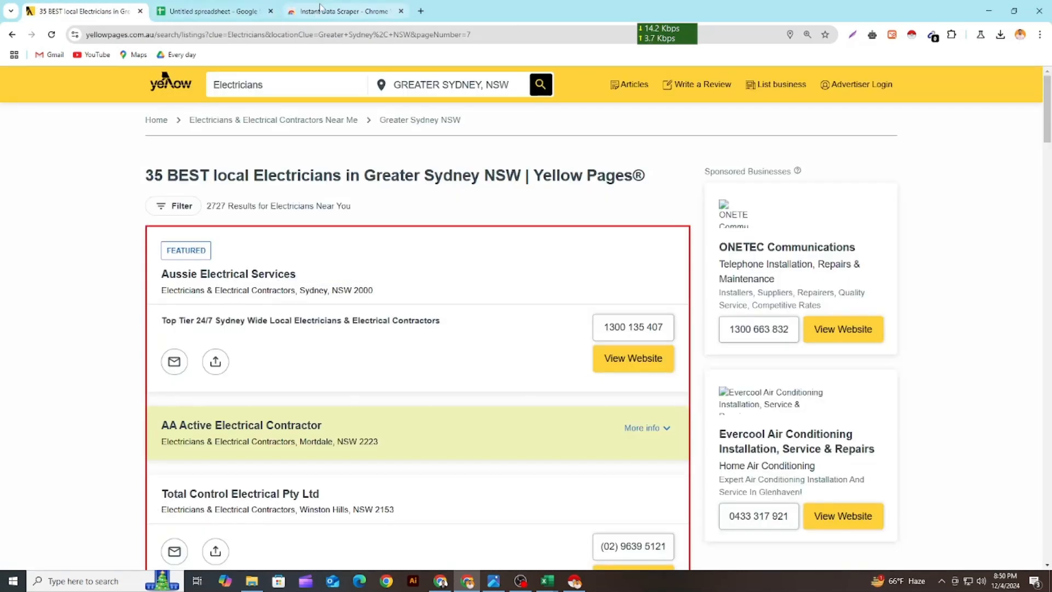
{"action": "left_click_drag", "start_coordinate": [342, 7], "coordinate": [219, 7]}
{"action": "left_click", "coordinate": [324, 8]}
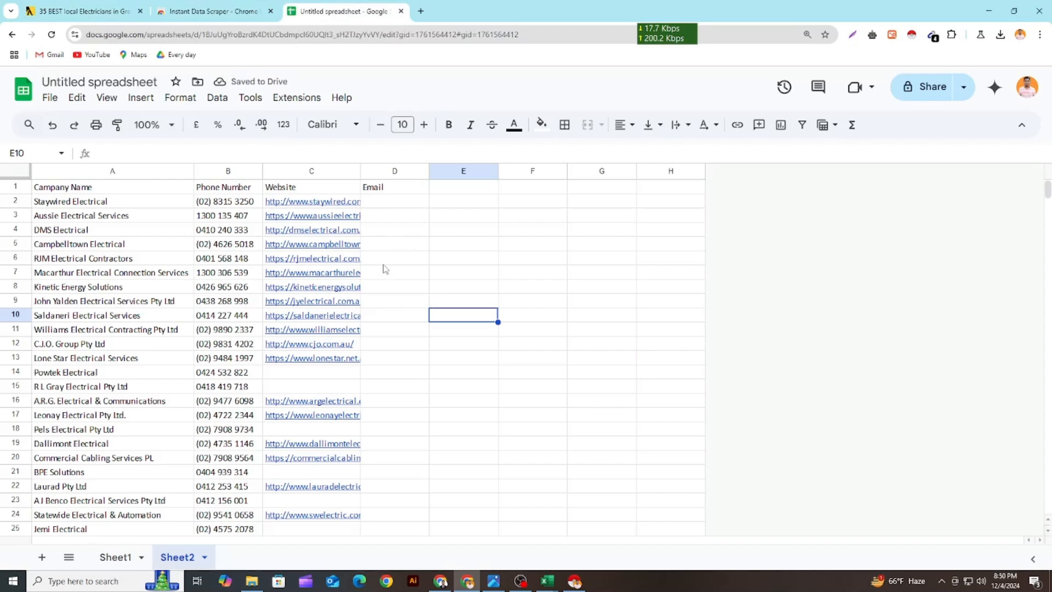
Delete the rows for Powtek Electrical, R L Gray Electrical, Pels Electrical, Laurad and A J Benco Electrical Services
{"action": "scroll", "coordinate": [386, 274], "scroll_direction": "down", "scroll_amount": 9}
{"action": "scroll", "coordinate": [397, 334], "scroll_direction": "up", "scroll_amount": 8}
{"action": "left_click", "coordinate": [344, 318]}
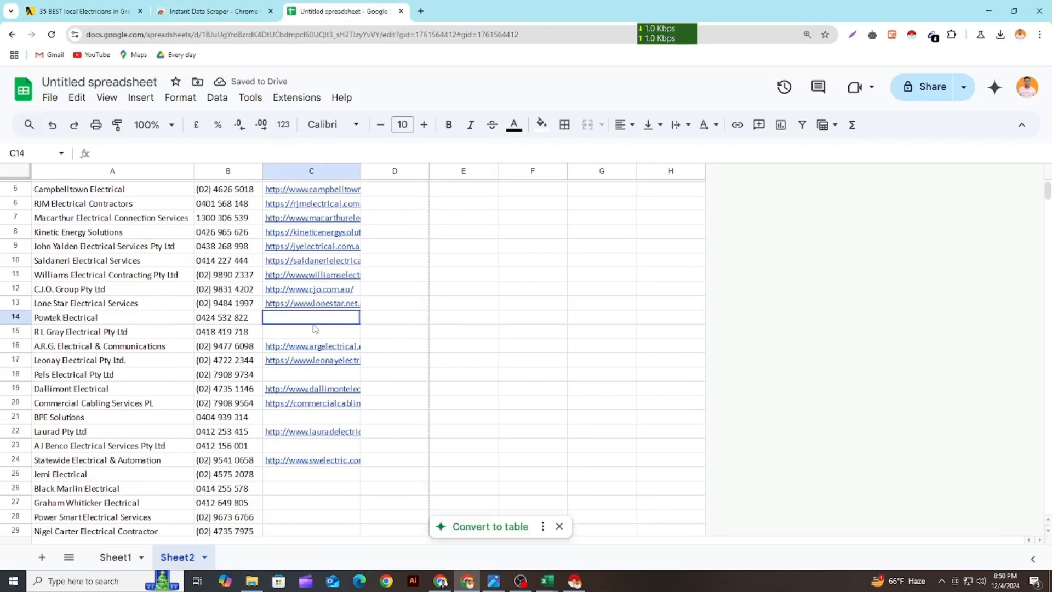
{"action": "left_click_drag", "start_coordinate": [20, 321], "coordinate": [16, 331]}
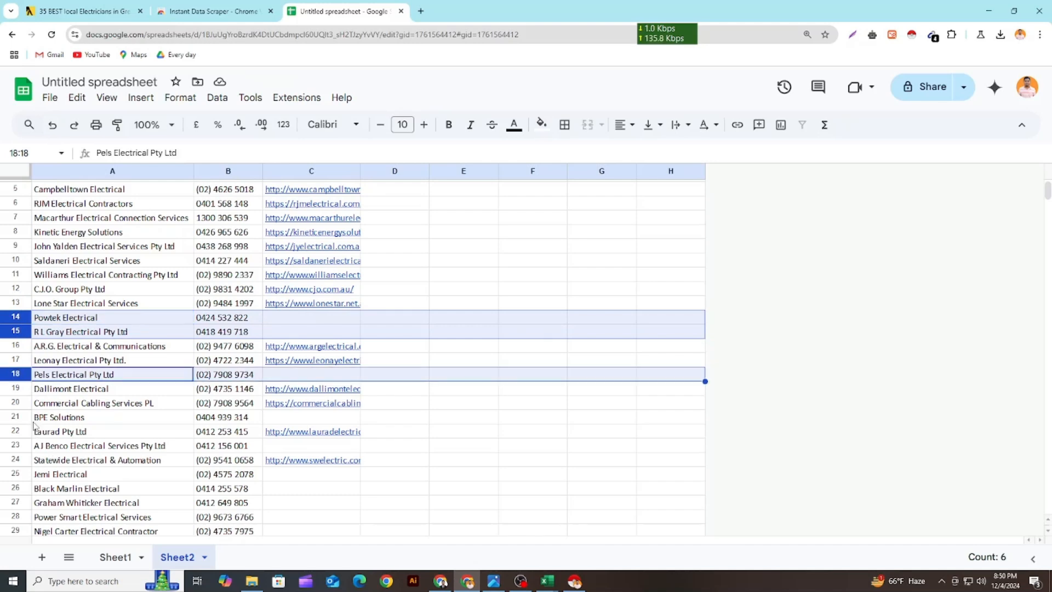
{"action": "left_click", "coordinate": [16, 427], "text": "ctrl"}
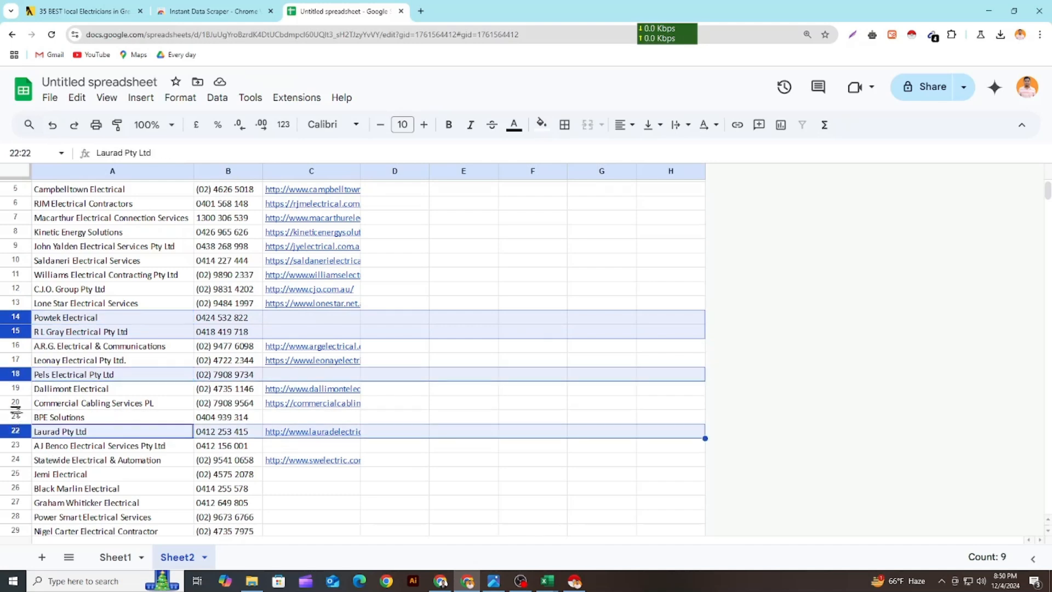
{"action": "left_click", "coordinate": [16, 420], "text": "ctrl"}
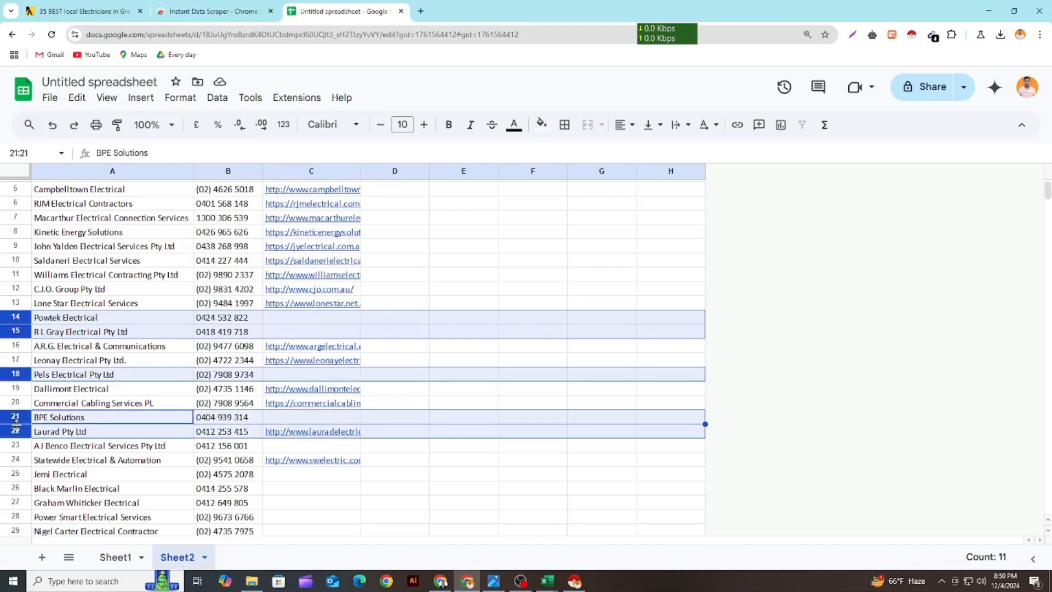
{"action": "left_click", "coordinate": [16, 459], "text": "ctrl"}
{"action": "left_click", "coordinate": [17, 445], "text": "ctrl"}
{"action": "left_click", "coordinate": [16, 460], "text": "ctrl"}
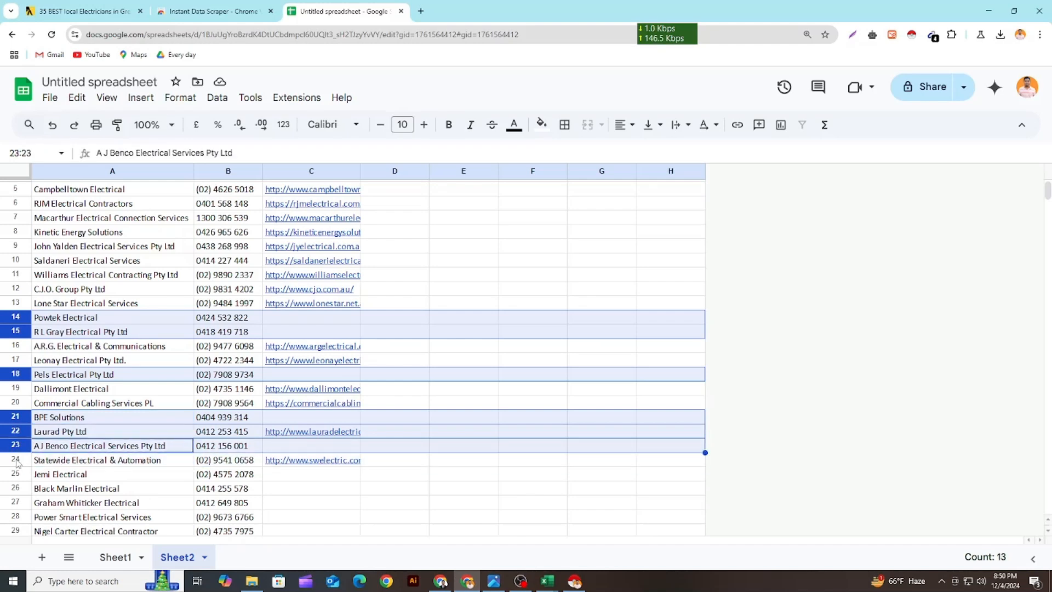
{"action": "right_click", "coordinate": [22, 420]}
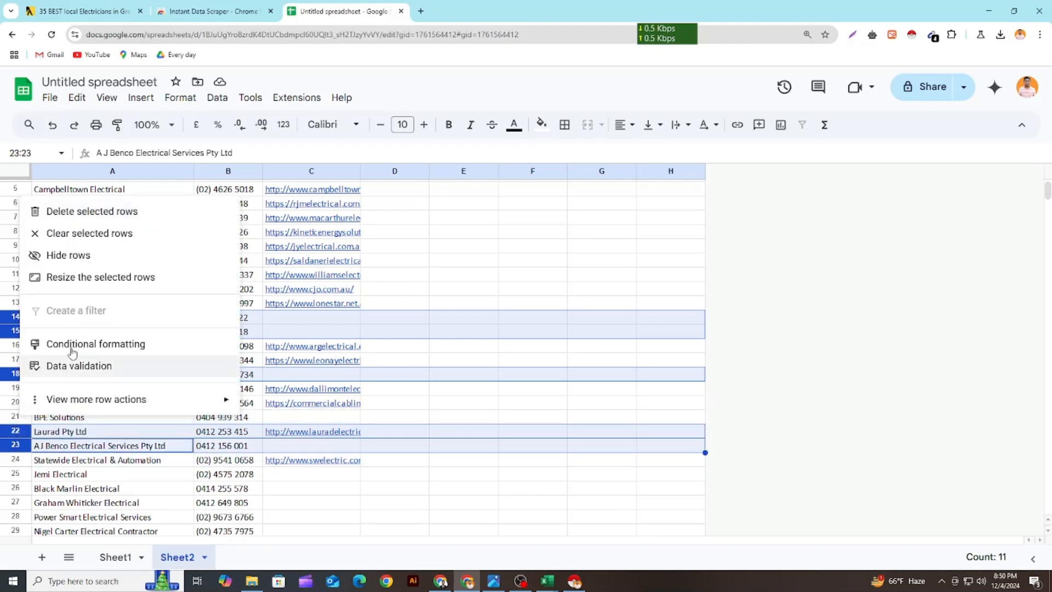
{"action": "left_click", "coordinate": [82, 211]}
{"action": "left_click", "coordinate": [366, 433]}
Widen Website column C further so that more of each URL fits
{"action": "scroll", "coordinate": [293, 378], "scroll_direction": "up", "scroll_amount": 2}
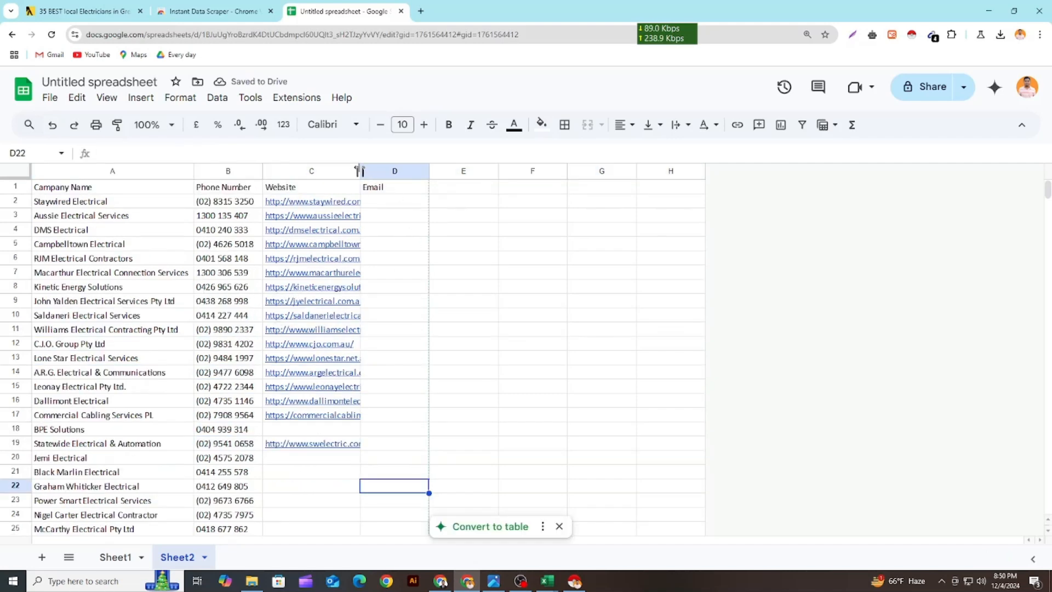
{"action": "left_click_drag", "start_coordinate": [360, 171], "coordinate": [399, 172]}
{"action": "left_click", "coordinate": [480, 245]}
Open the Staywired Electrical website from cell C2 to check it for contact details, and close it again
{"action": "left_click", "coordinate": [358, 203]}
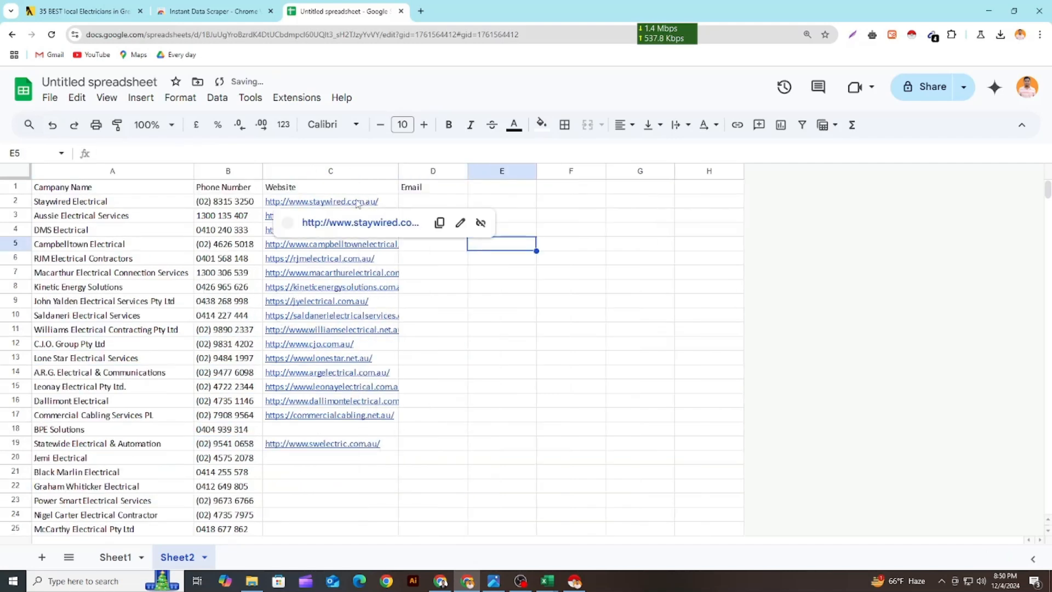
{"action": "left_click", "coordinate": [345, 225]}
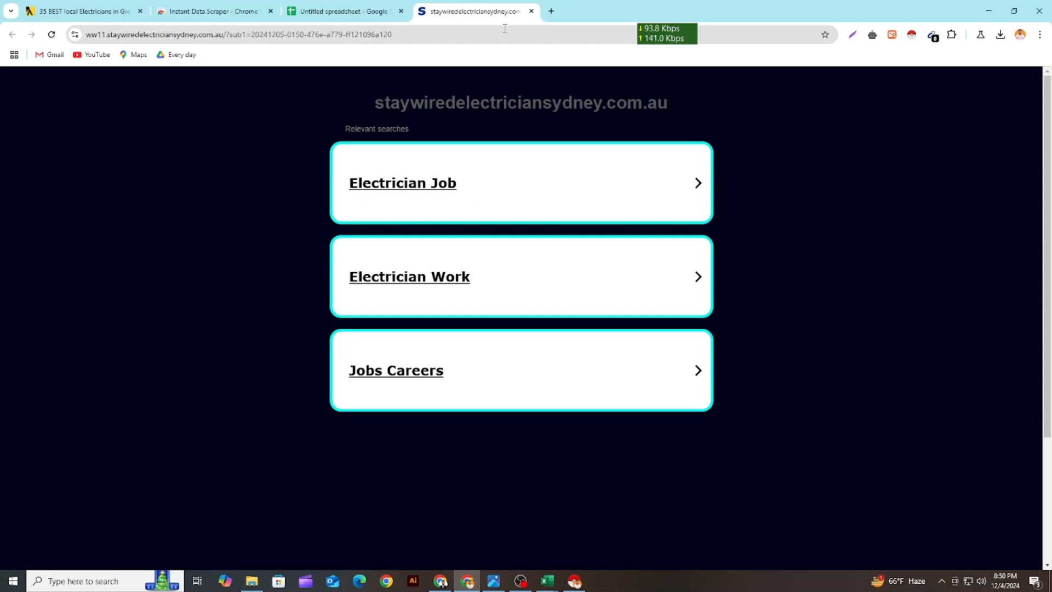
{"action": "left_click", "coordinate": [531, 11]}
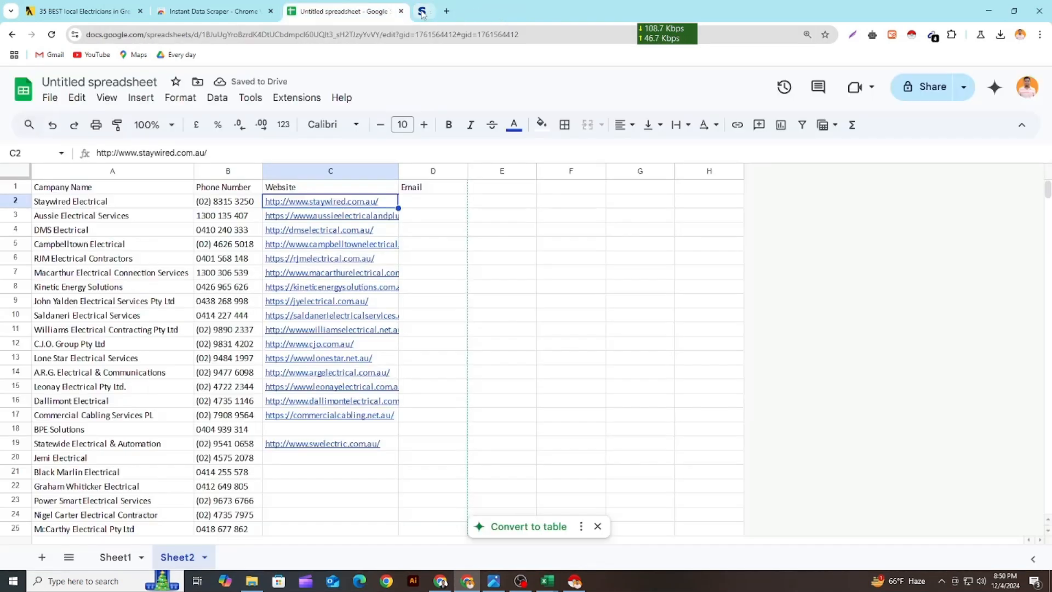
Delete the Staywired Electrical row from the list
{"action": "left_click", "coordinate": [15, 201]}
{"action": "right_click", "coordinate": [15, 201]}
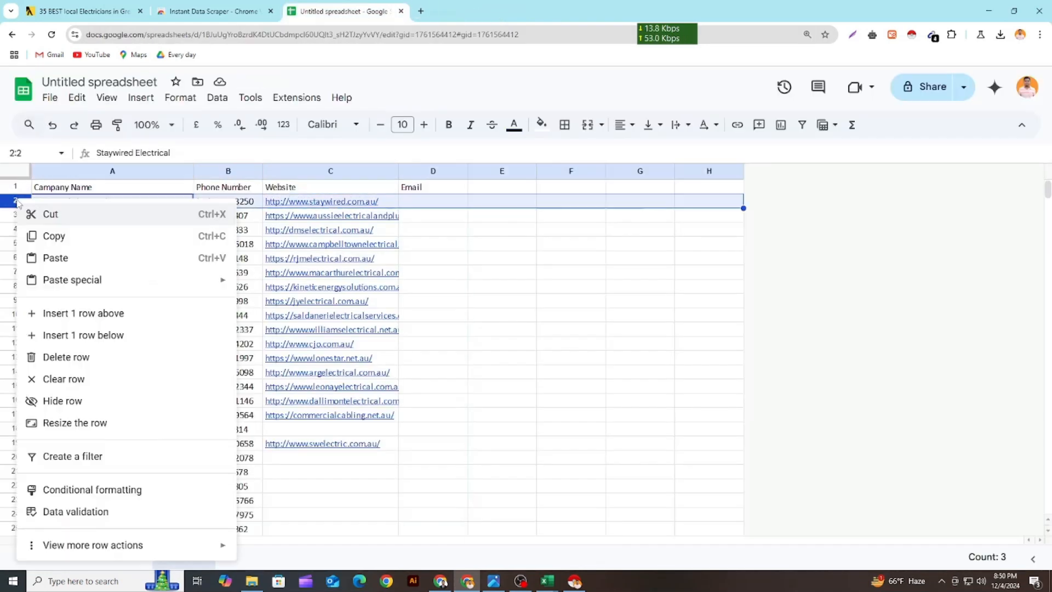
{"action": "left_click", "coordinate": [97, 357]}
{"action": "left_click", "coordinate": [445, 316]}
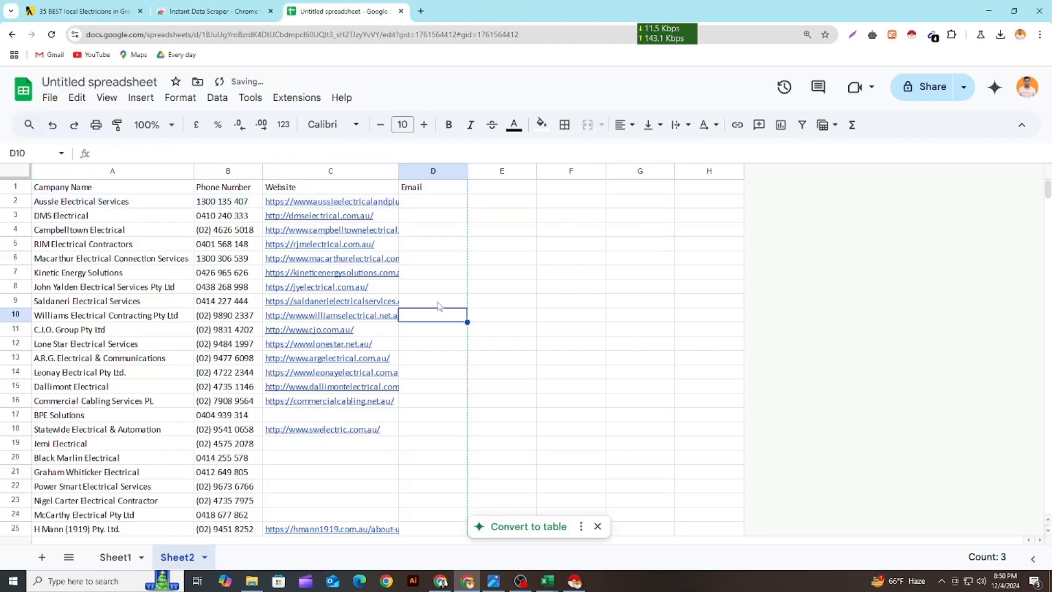
Open the Aussie Electrical Services website from cell C2 and look through the page down to its footer for an email address
{"action": "left_click", "coordinate": [344, 202]}
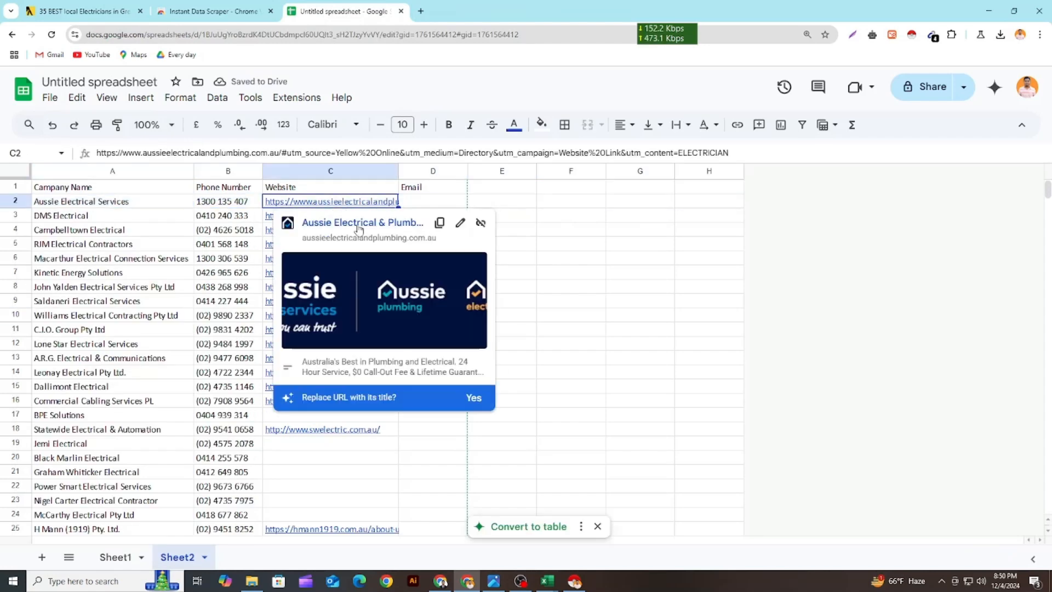
{"action": "left_click", "coordinate": [358, 224]}
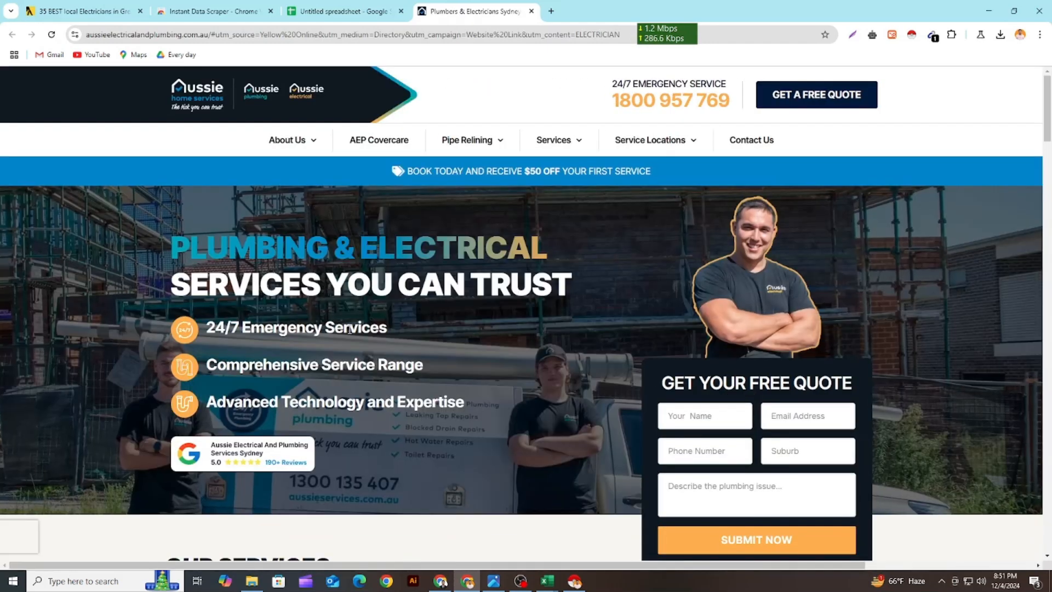
{"action": "scroll", "coordinate": [304, 203], "scroll_direction": "down", "scroll_amount": 2}
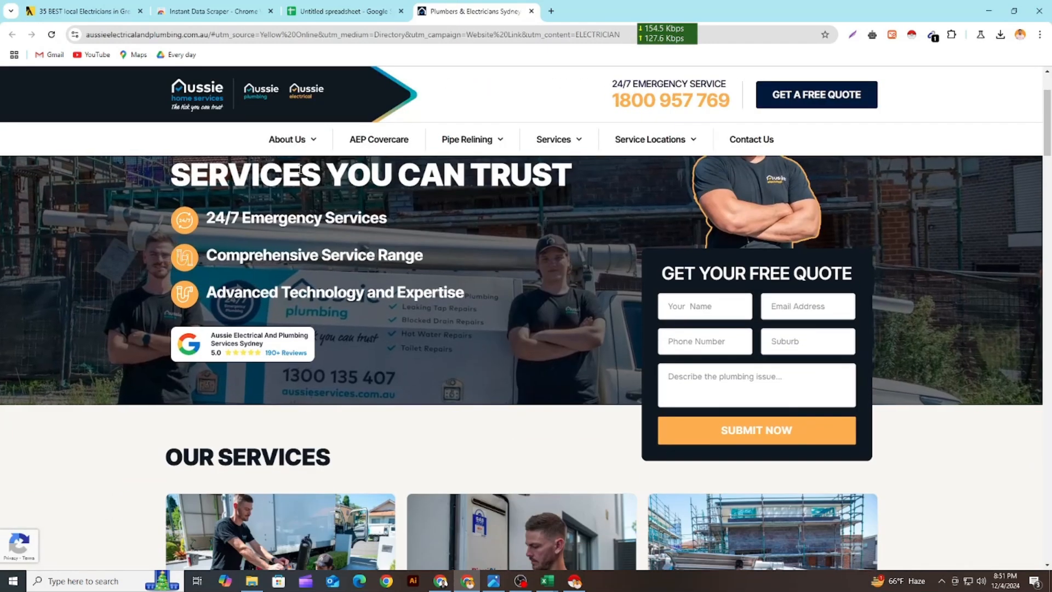
{"action": "scroll", "coordinate": [301, 172], "scroll_direction": "down", "scroll_amount": 5}
{"action": "scroll", "coordinate": [307, 214], "scroll_direction": "down", "scroll_amount": 5}
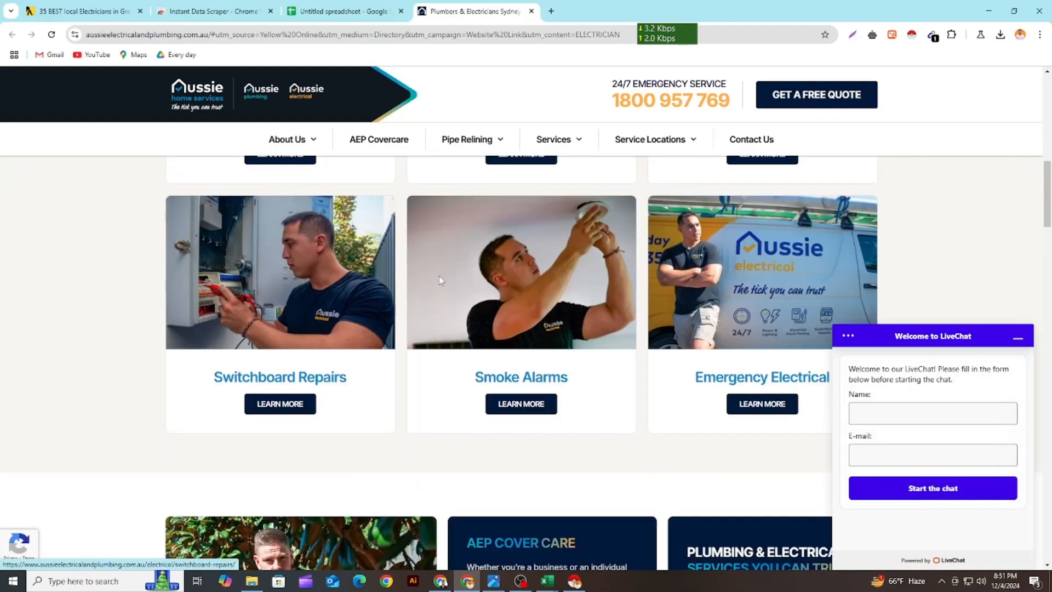
{"action": "left_click", "coordinate": [1018, 337]}
{"action": "scroll", "coordinate": [713, 345], "scroll_direction": "down", "scroll_amount": 6}
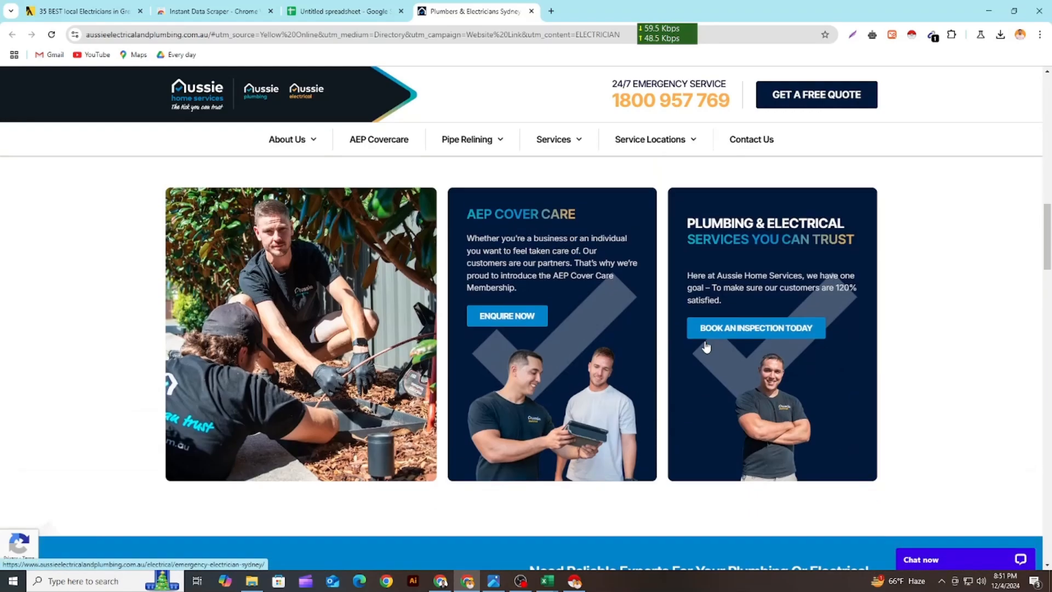
{"action": "scroll", "coordinate": [343, 193], "scroll_direction": "down", "scroll_amount": 10}
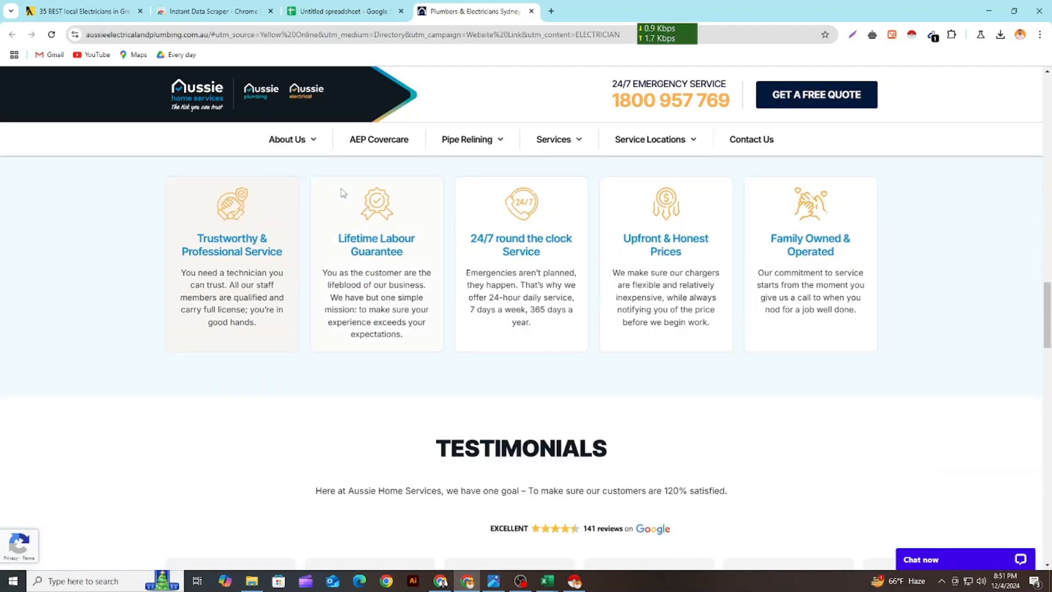
{"action": "scroll", "coordinate": [343, 193], "scroll_direction": "down", "scroll_amount": 20}
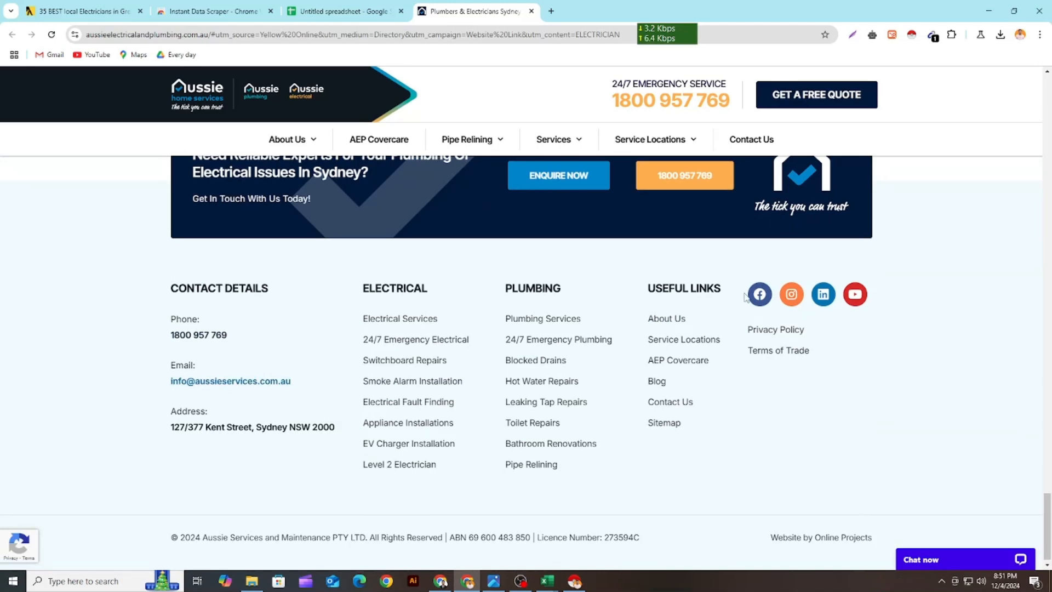
Capture the Aussie footer area with Lightshot, point a red arrow at the email address, and discard the capture
{"action": "left_click", "coordinate": [853, 35]}
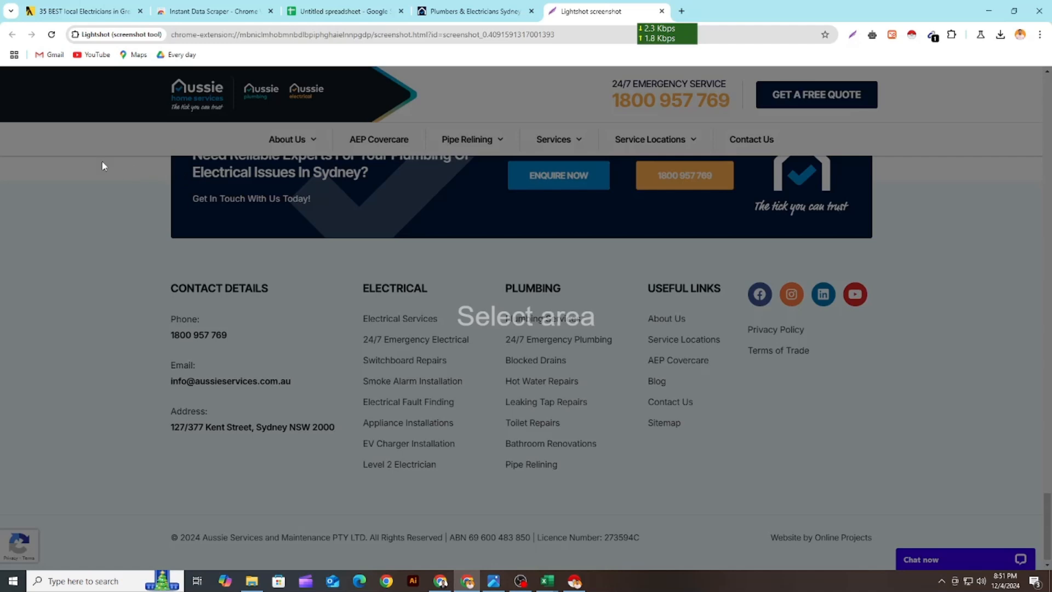
{"action": "left_click_drag", "start_coordinate": [70, 159], "coordinate": [997, 511]}
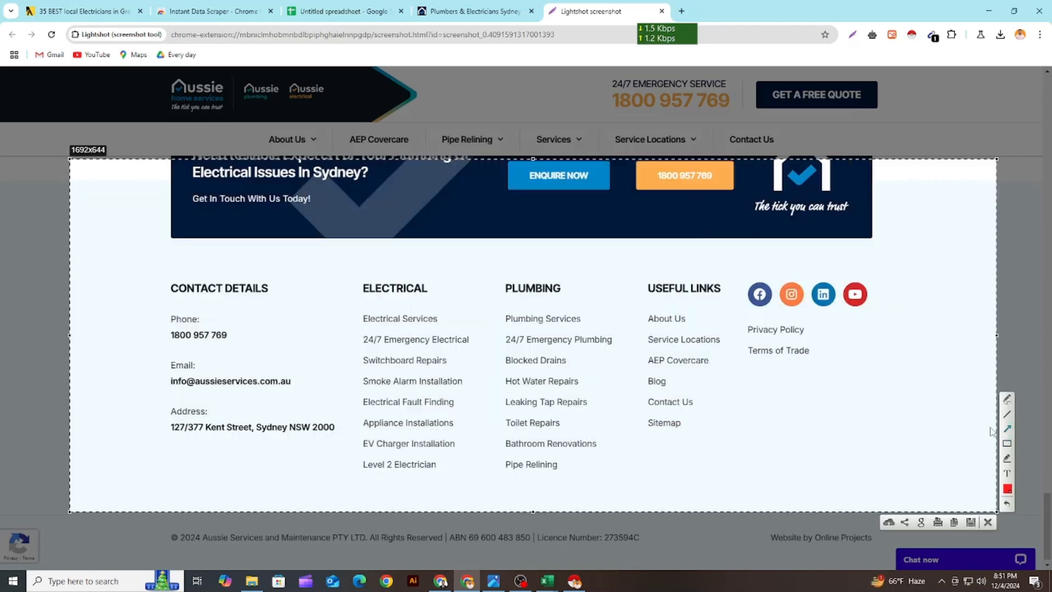
{"action": "mouse_move", "coordinate": [482, 214]}
{"action": "left_mouse_down"}
{"action": "mouse_move", "coordinate": [281, 336]}
{"action": "mouse_move", "coordinate": [253, 383]}
{"action": "left_mouse_up"}
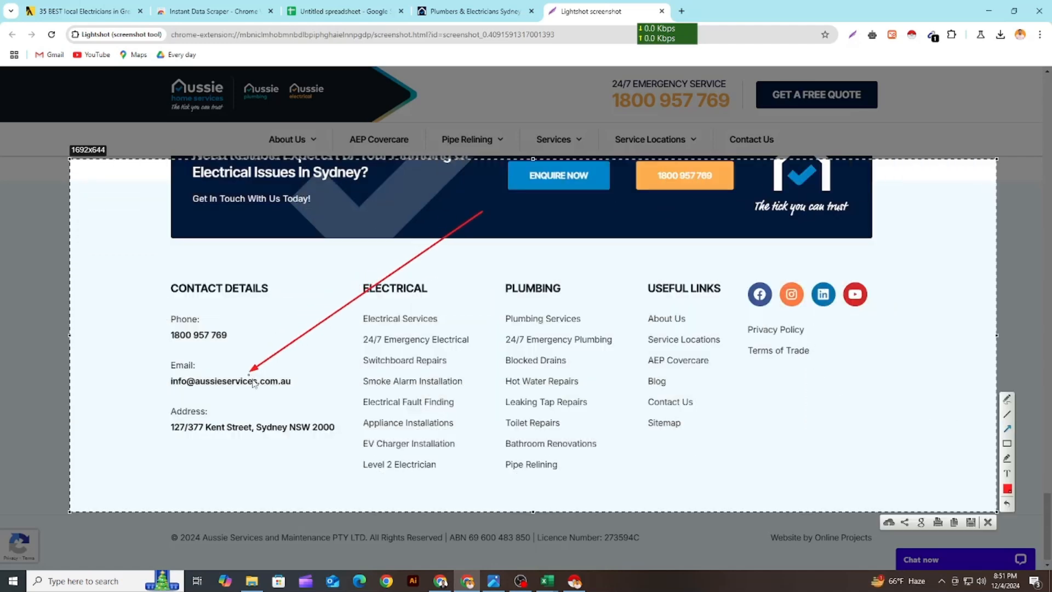
{"action": "left_click", "coordinate": [987, 522]}
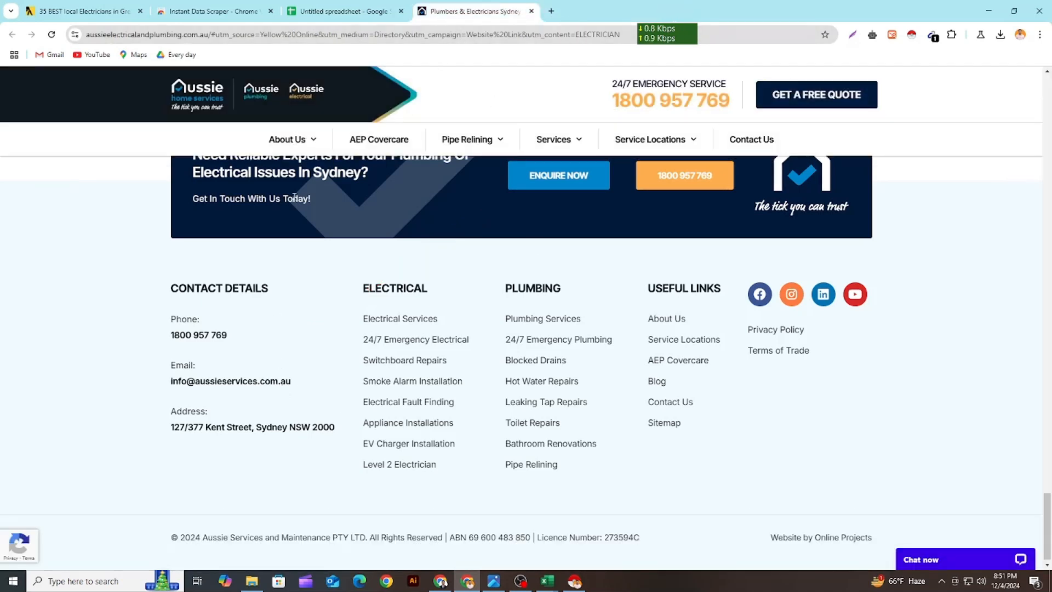
Copy the footer's email address into Email cell D2 for Aussie Electrical Services and widen Website column C
{"action": "right_click", "coordinate": [303, 432]}
{"action": "left_click", "coordinate": [290, 482]}
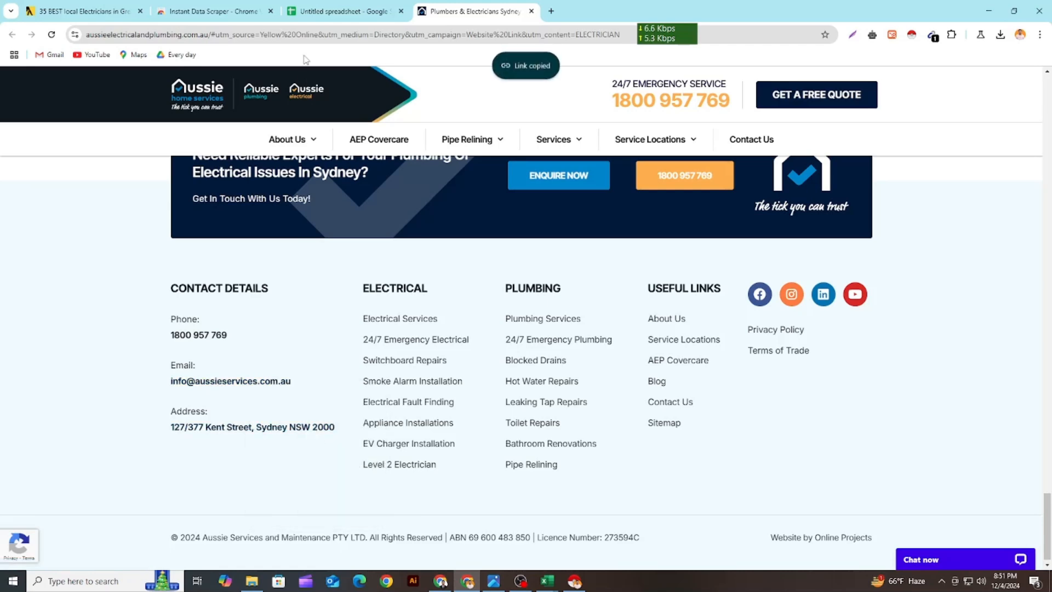
{"action": "left_click", "coordinate": [345, 11]}
{"action": "left_click", "coordinate": [423, 205]}
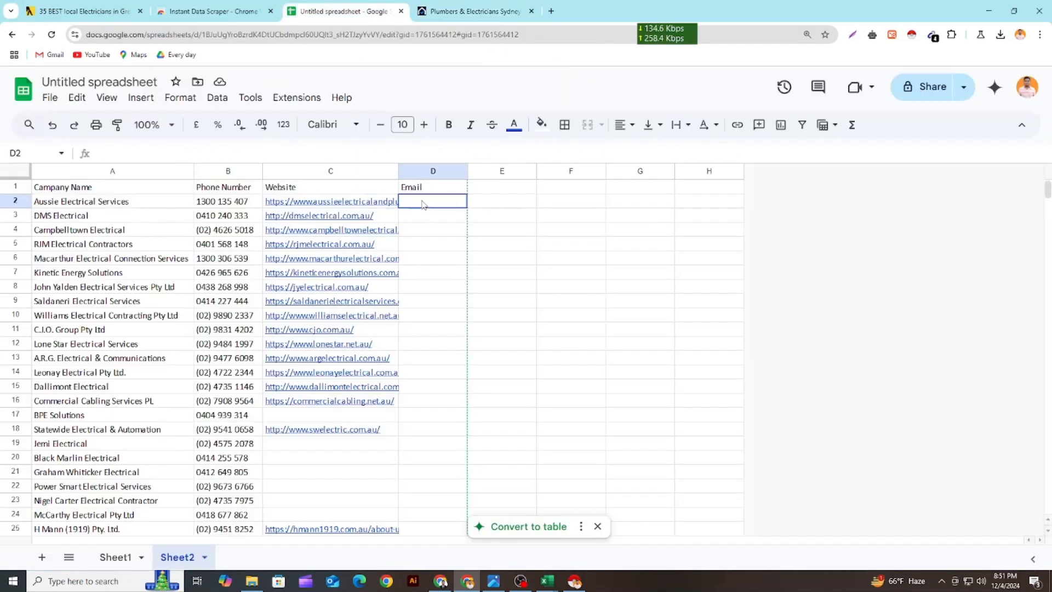
{"action": "key", "text": "ctrl+v"}
{"action": "left_click", "coordinate": [430, 259]}
{"action": "left_click_drag", "start_coordinate": [400, 171], "coordinate": [438, 171]}
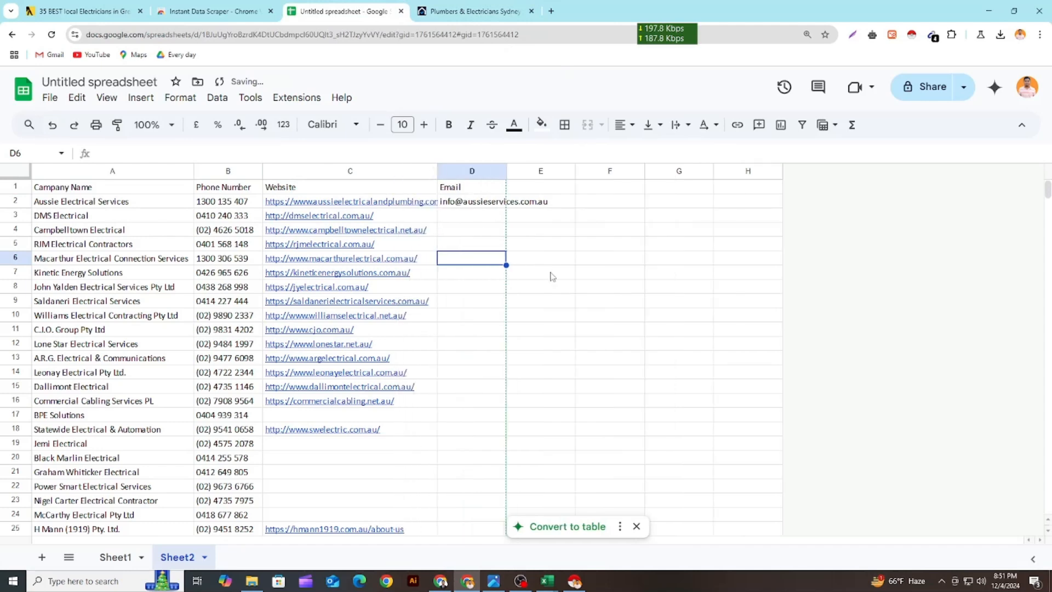
{"action": "left_click", "coordinate": [553, 274]}
Open the DMS Electrical website from cell C3, close the Aussie site, and look through the page down to its footer for an email address
{"action": "left_click", "coordinate": [369, 218]}
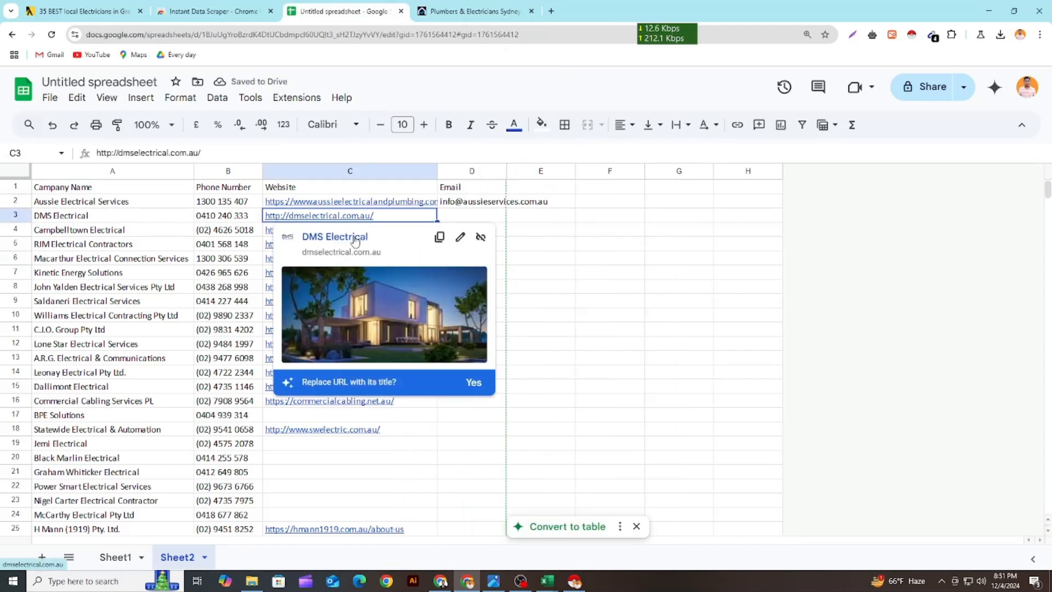
{"action": "left_click", "coordinate": [355, 242]}
{"action": "left_click", "coordinate": [627, 12]}
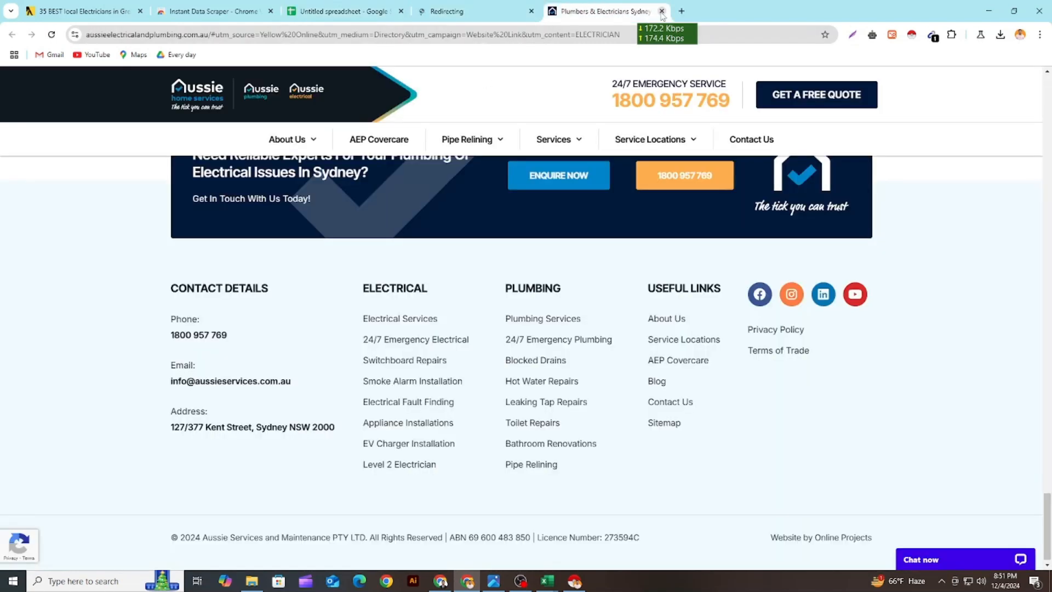
{"action": "left_click", "coordinate": [662, 12]}
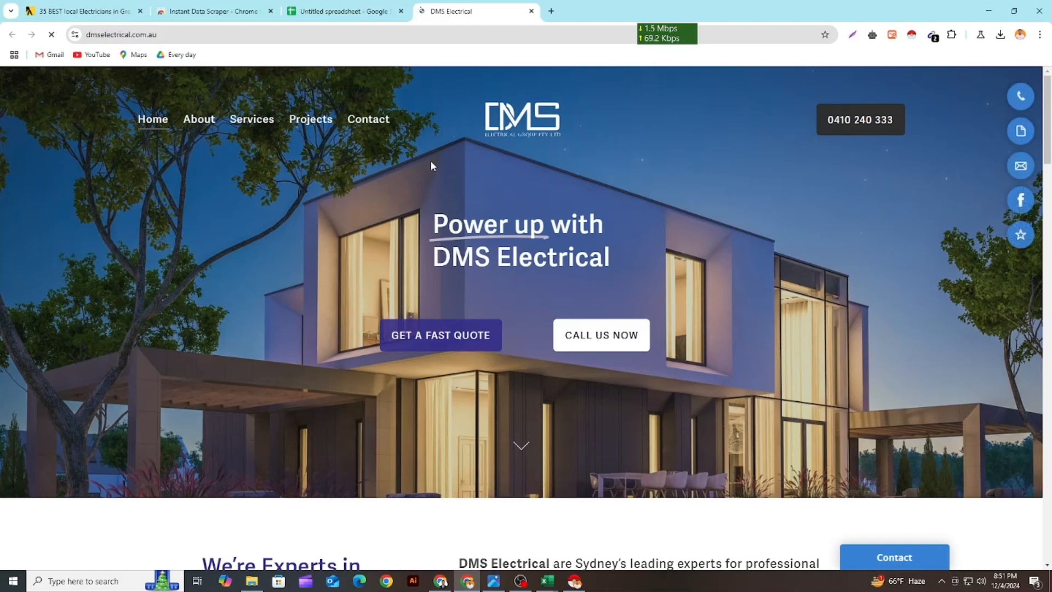
{"action": "scroll", "coordinate": [449, 137], "scroll_direction": "down", "scroll_amount": 3}
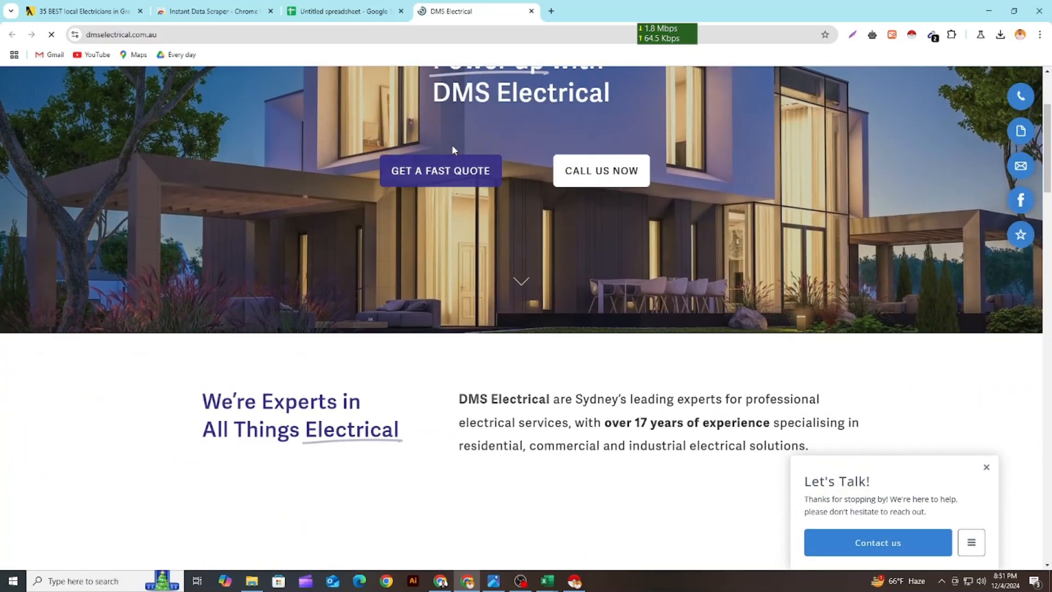
{"action": "scroll", "coordinate": [453, 149], "scroll_direction": "down", "scroll_amount": 15}
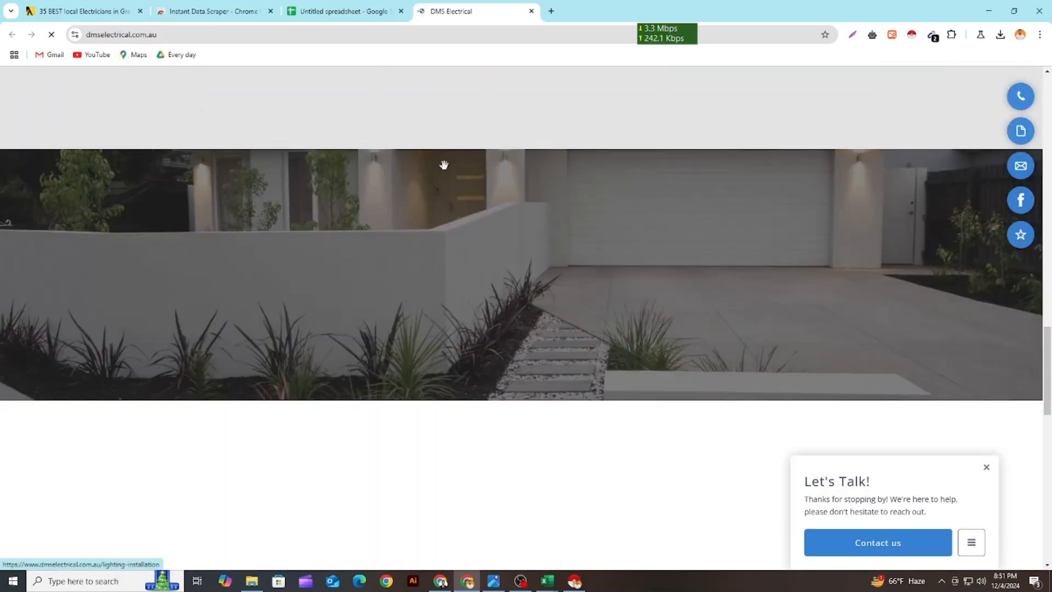
{"action": "scroll", "coordinate": [443, 165], "scroll_direction": "down", "scroll_amount": 10}
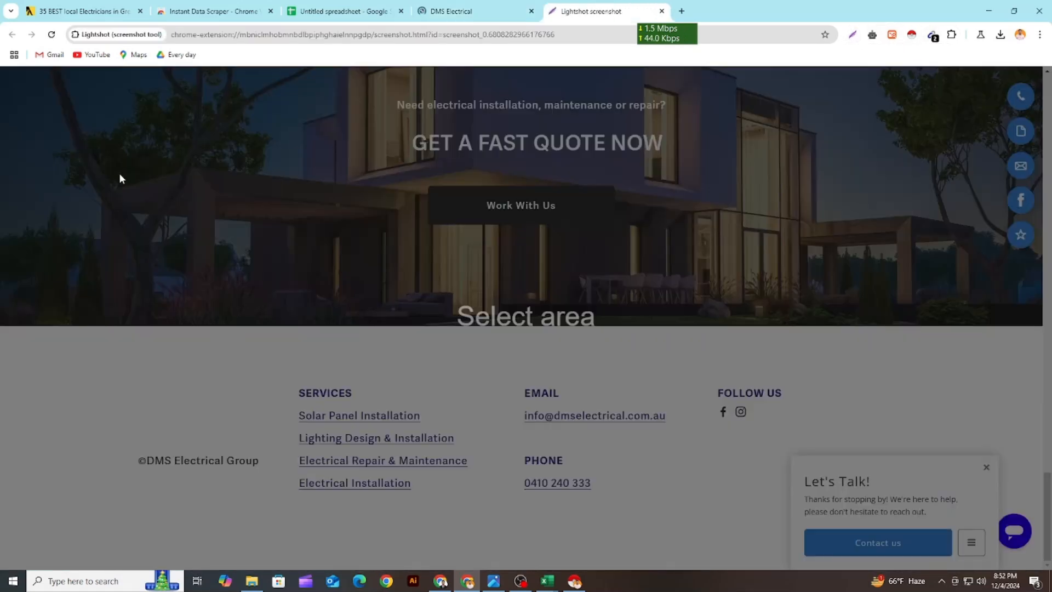
Capture the DMS footer area, draw an arrow to the email address, and discard the capture
{"action": "left_click_drag", "start_coordinate": [44, 110], "coordinate": [983, 547]}
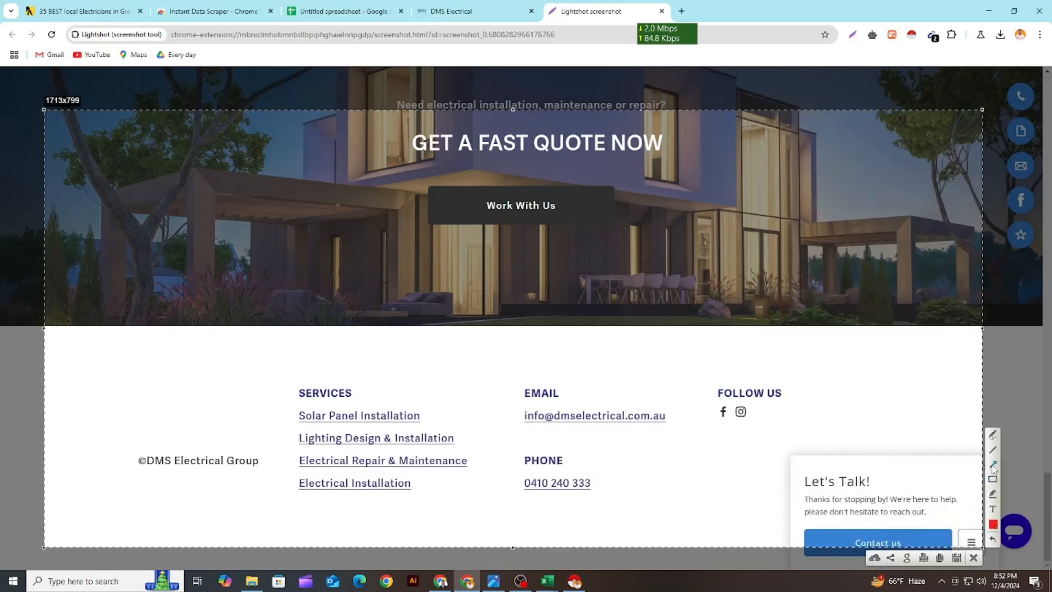
{"action": "mouse_move", "coordinate": [775, 251]}
{"action": "left_mouse_down"}
{"action": "mouse_move", "coordinate": [623, 368]}
{"action": "mouse_move", "coordinate": [781, 226]}
{"action": "mouse_move", "coordinate": [769, 249]}
{"action": "mouse_move", "coordinate": [582, 407]}
{"action": "left_mouse_up"}
{"action": "left_click", "coordinate": [965, 555]}
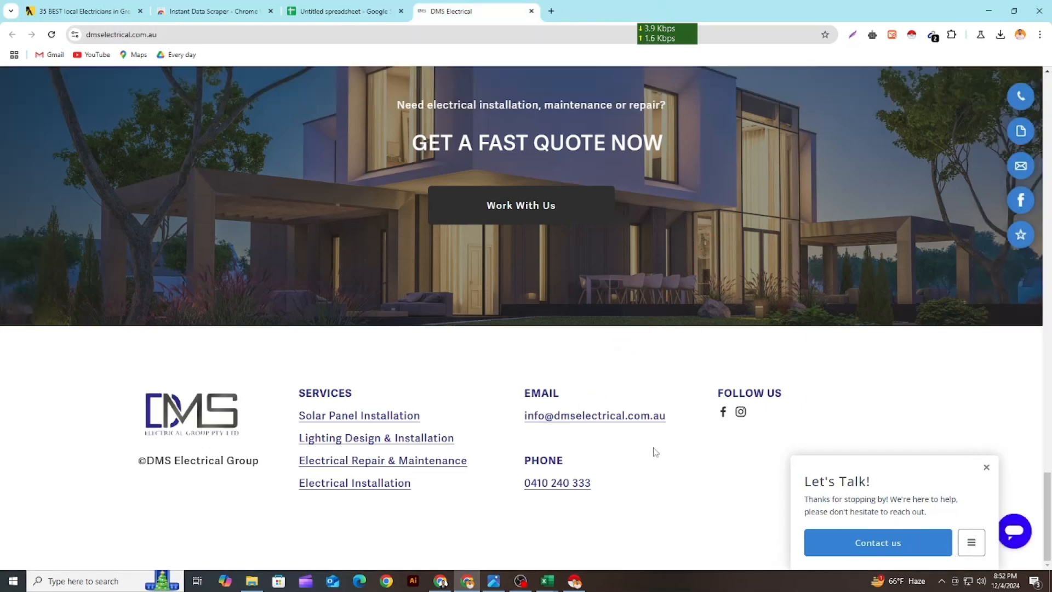
Copy the DMS Electrical email address into cell D3 and widen Email column D to fit the addresses
{"action": "right_click", "coordinate": [617, 420]}
{"action": "left_click", "coordinate": [673, 519]}
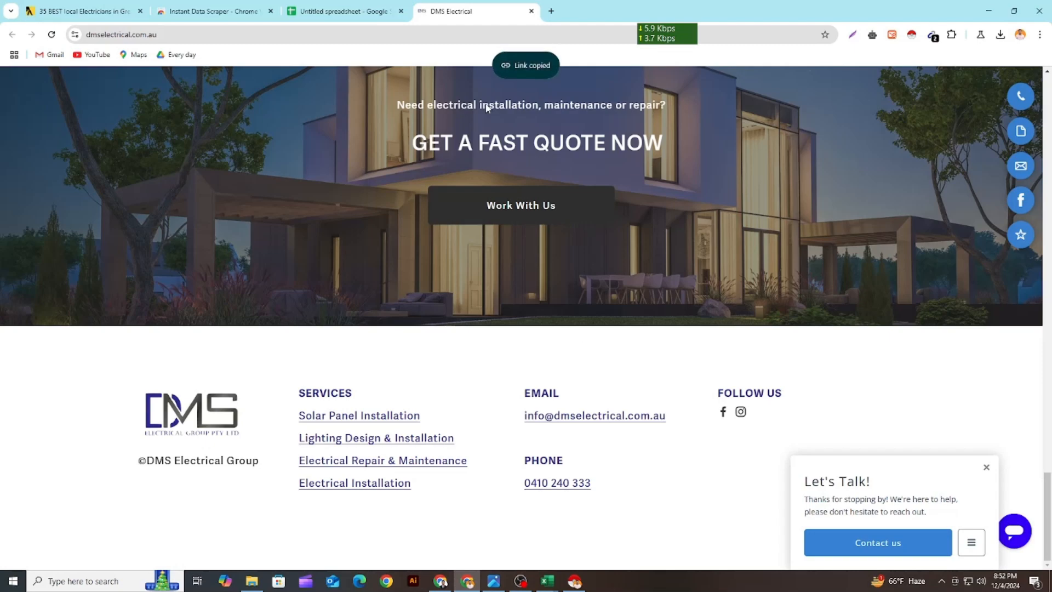
{"action": "left_click", "coordinate": [346, 11]}
{"action": "left_click", "coordinate": [469, 216]}
{"action": "key", "text": "ctrl+v"}
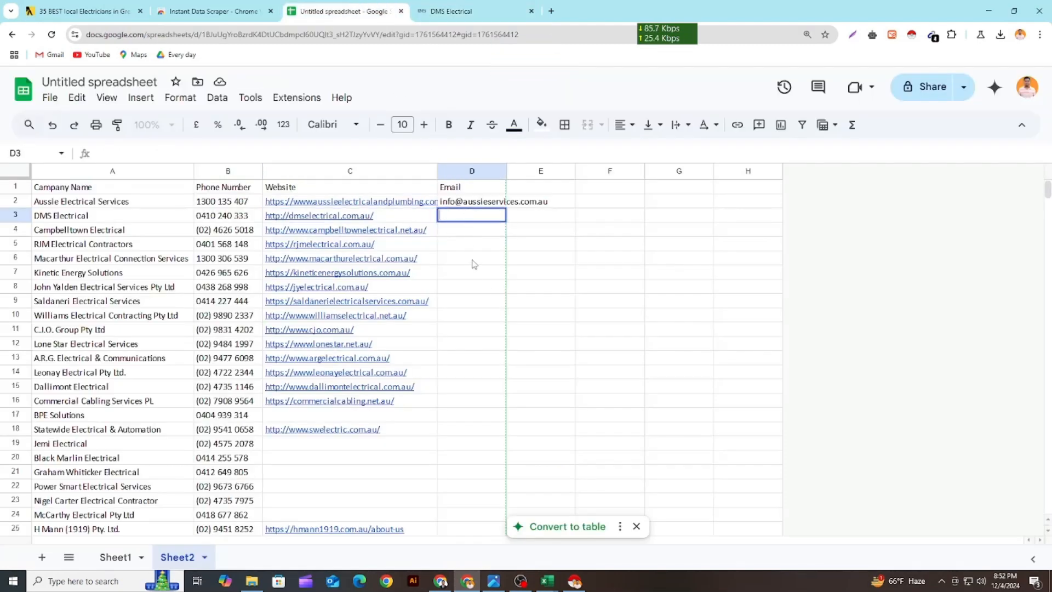
{"action": "left_click", "coordinate": [472, 258]}
{"action": "left_click_drag", "start_coordinate": [508, 170], "coordinate": [560, 170]}
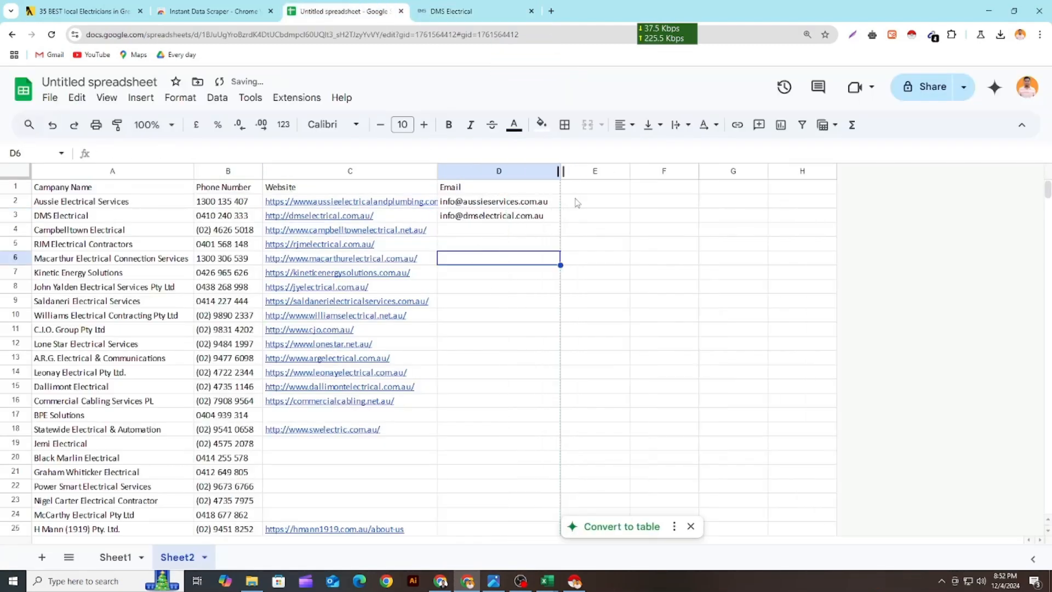
{"action": "left_click", "coordinate": [600, 286]}
Open the Campbelltown Electrical website from cell C4, close the DMS site, and check the home and Contact Us pages for an email address
{"action": "left_click", "coordinate": [387, 230]}
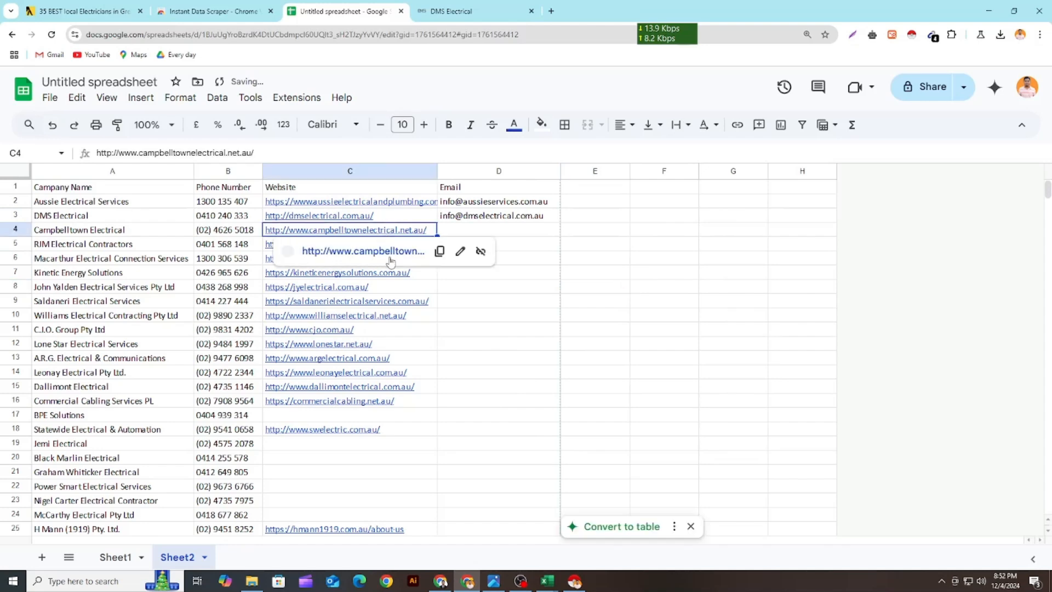
{"action": "left_click", "coordinate": [384, 251]}
{"action": "left_click", "coordinate": [608, 9]}
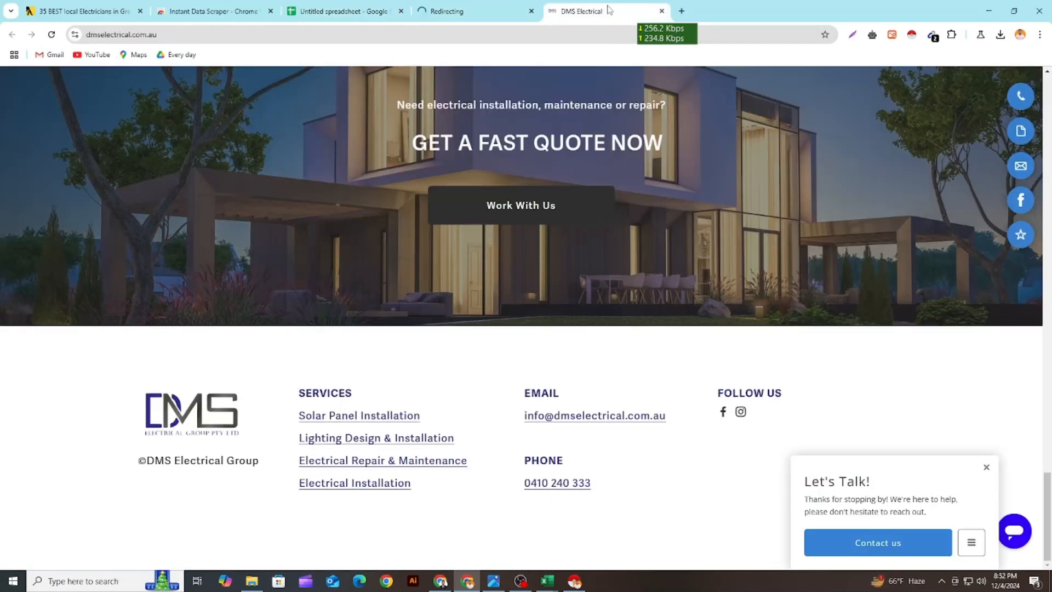
{"action": "left_click", "coordinate": [662, 11]}
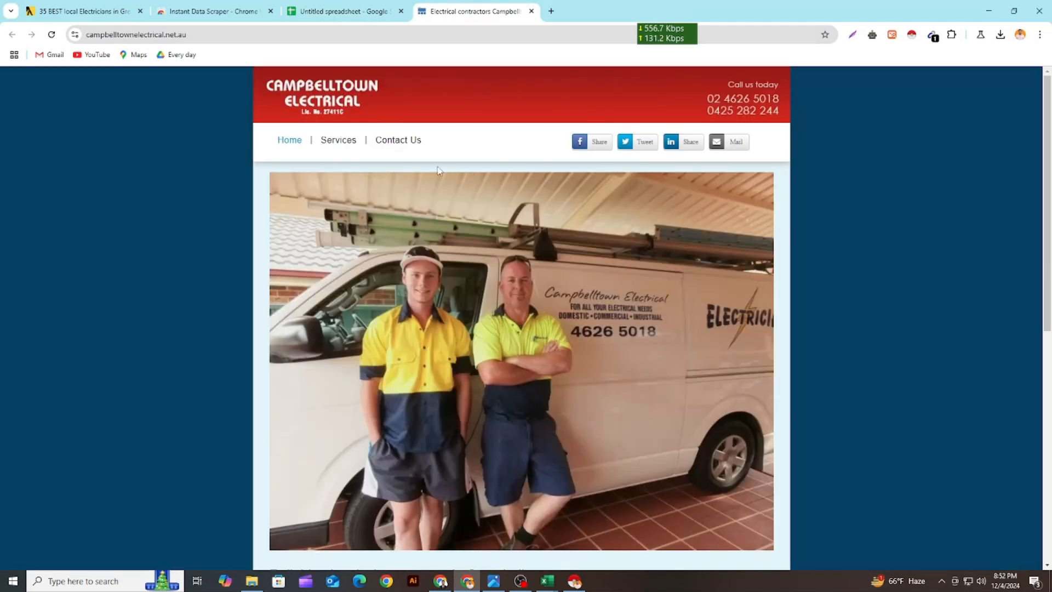
{"action": "scroll", "coordinate": [578, 165], "scroll_direction": "down", "scroll_amount": 5}
{"action": "scroll", "coordinate": [563, 179], "scroll_direction": "up", "scroll_amount": 6}
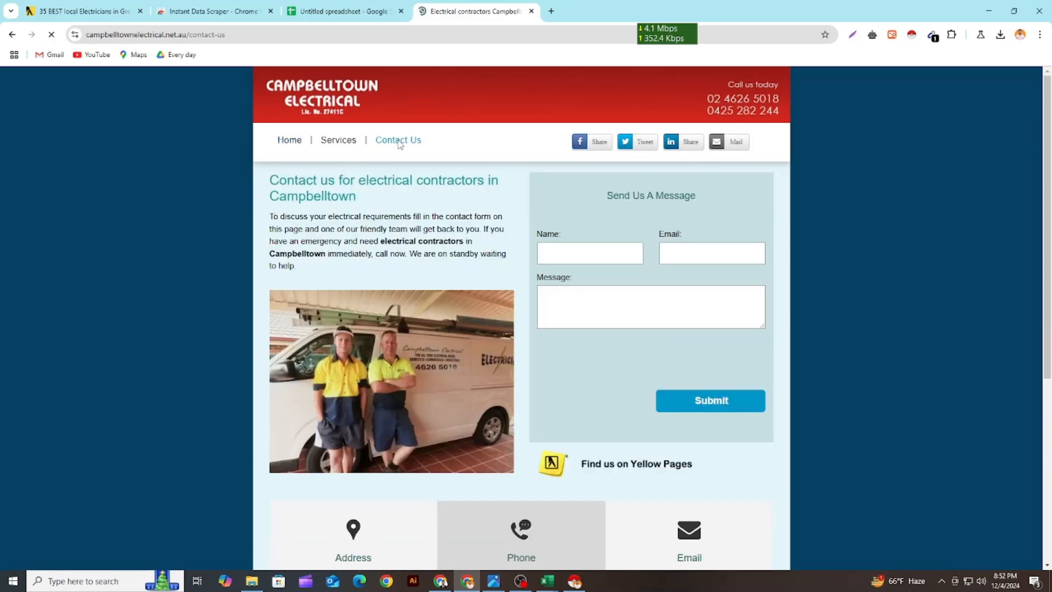
{"action": "scroll", "coordinate": [398, 144], "scroll_direction": "down", "scroll_amount": 5}
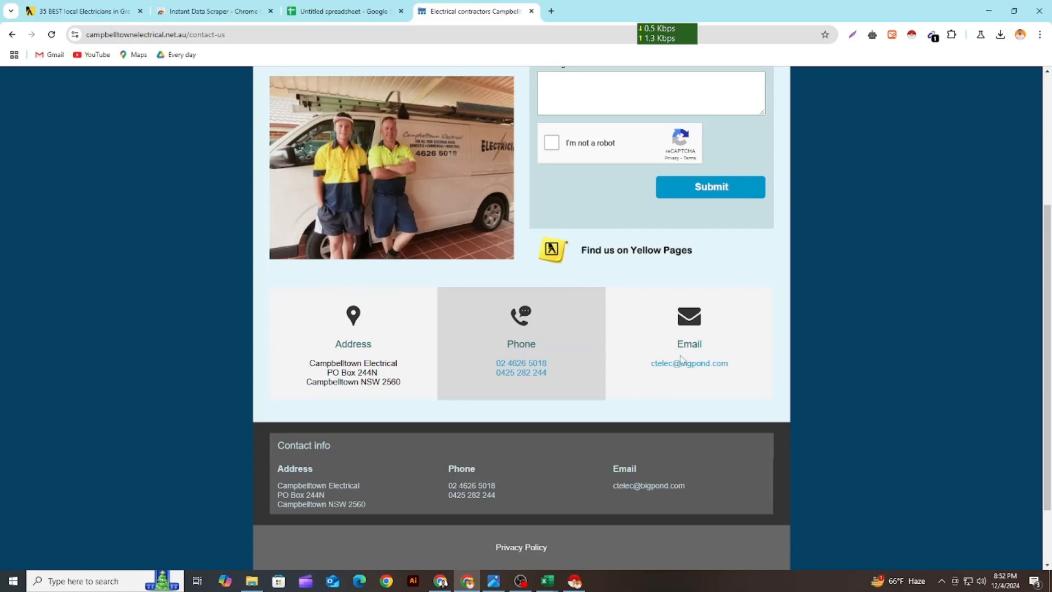
Capture the Campbelltown contact section with Lightshot, draw a red arrow to the email address, and discard the capture
{"action": "left_click", "coordinate": [852, 36]}
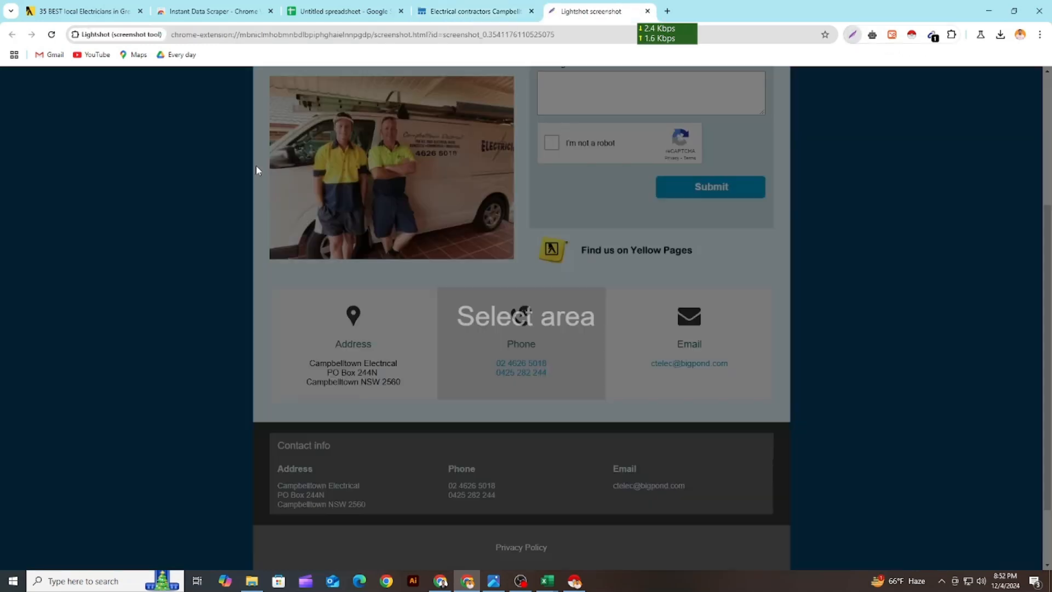
{"action": "left_click_drag", "start_coordinate": [164, 97], "coordinate": [929, 503]}
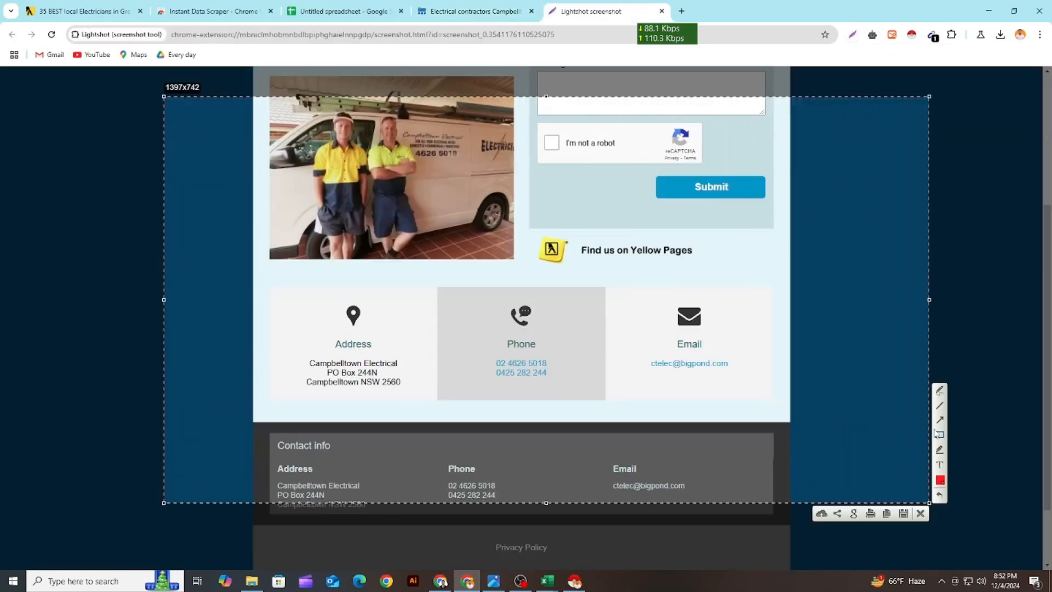
{"action": "left_click", "coordinate": [940, 423]}
{"action": "left_click_drag", "start_coordinate": [452, 455], "coordinate": [659, 372]}
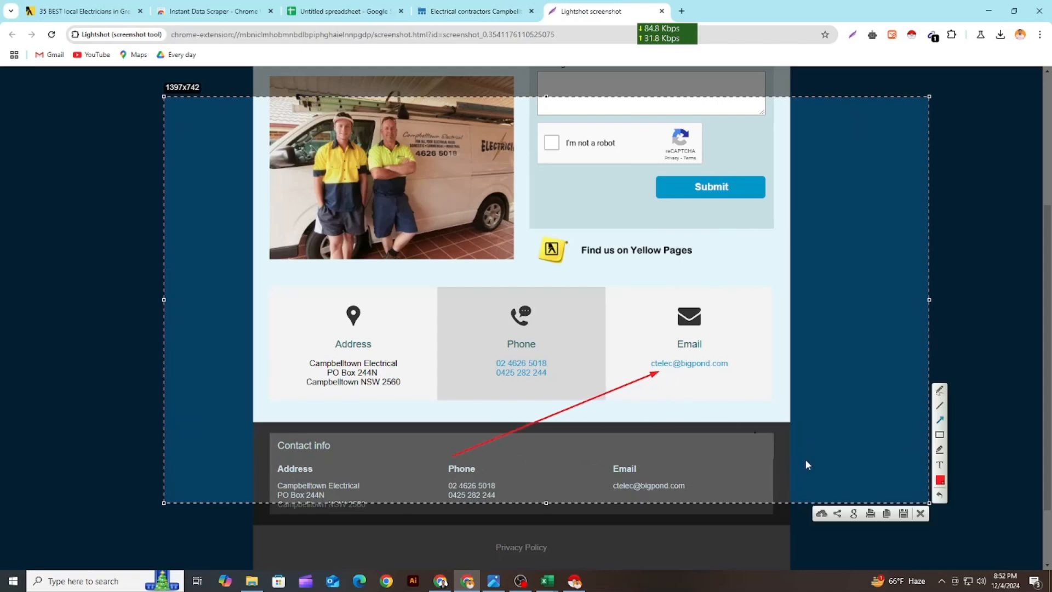
{"action": "left_click", "coordinate": [920, 514]}
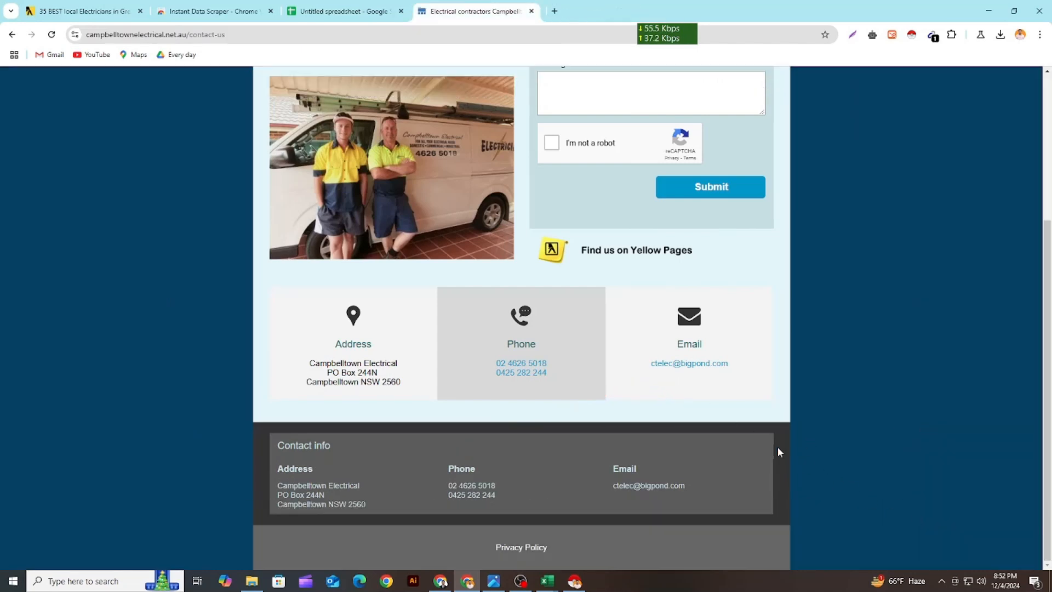
Copy the email address from the Campbelltown Electrical contact page into cell D4 of the spreadsheet
{"action": "right_click", "coordinate": [686, 365]}
{"action": "left_click", "coordinate": [727, 466]}
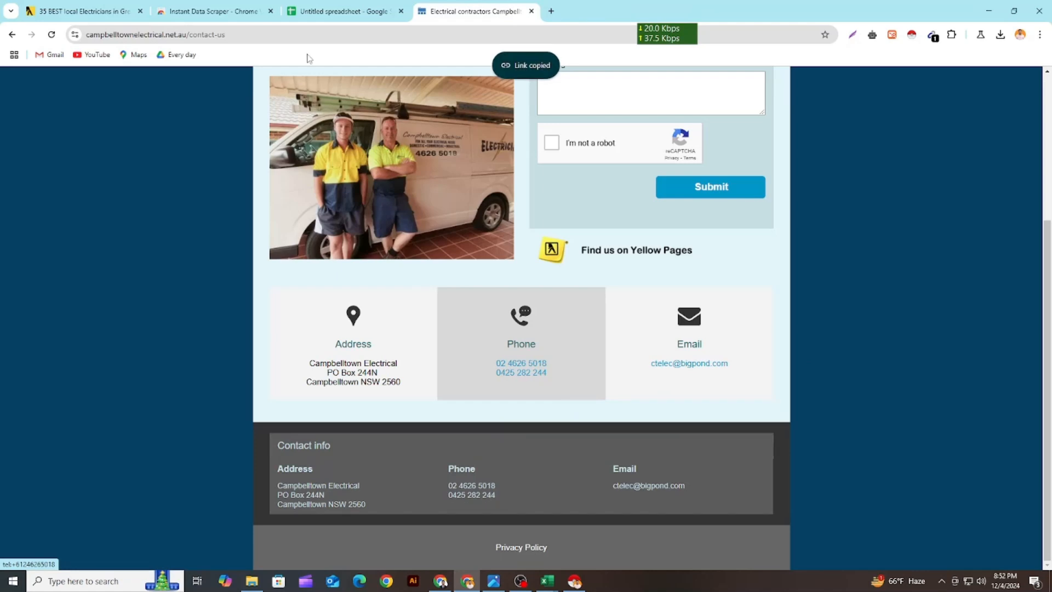
{"action": "left_click", "coordinate": [340, 11]}
{"action": "left_click", "coordinate": [468, 233]}
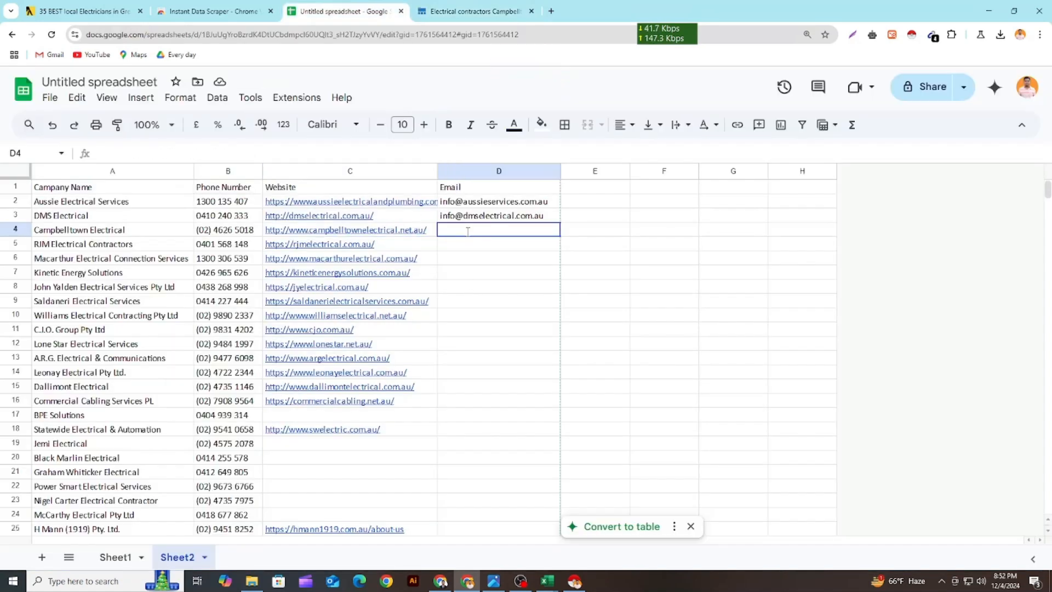
{"action": "key", "text": "ctrl+v"}
{"action": "left_click", "coordinate": [470, 273]}
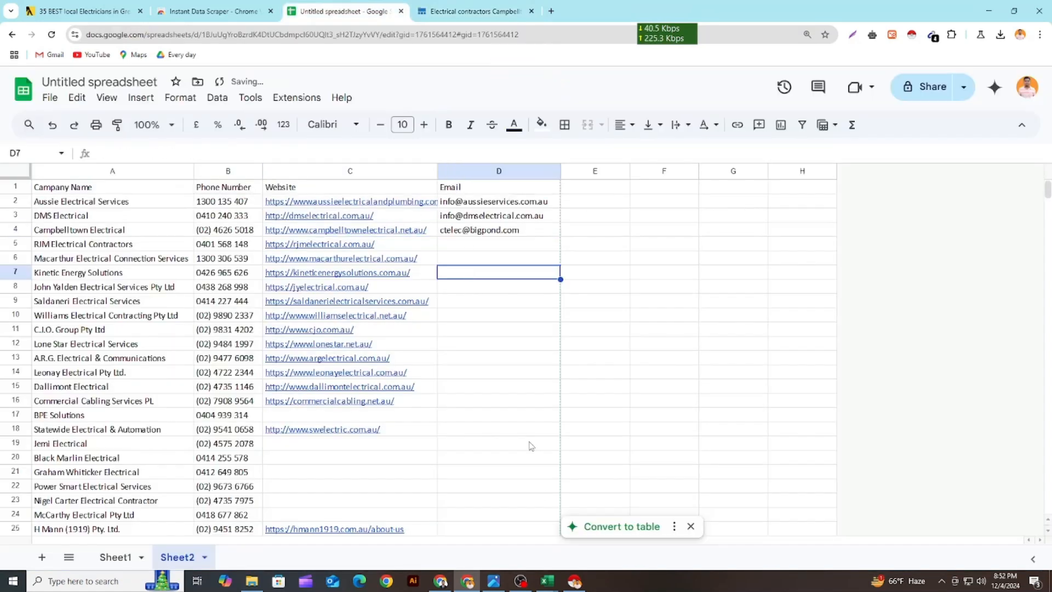
Switch to the Upwork job post and review the description of the Greater Sydney contact scraping task
{"action": "left_click", "coordinate": [441, 581]}
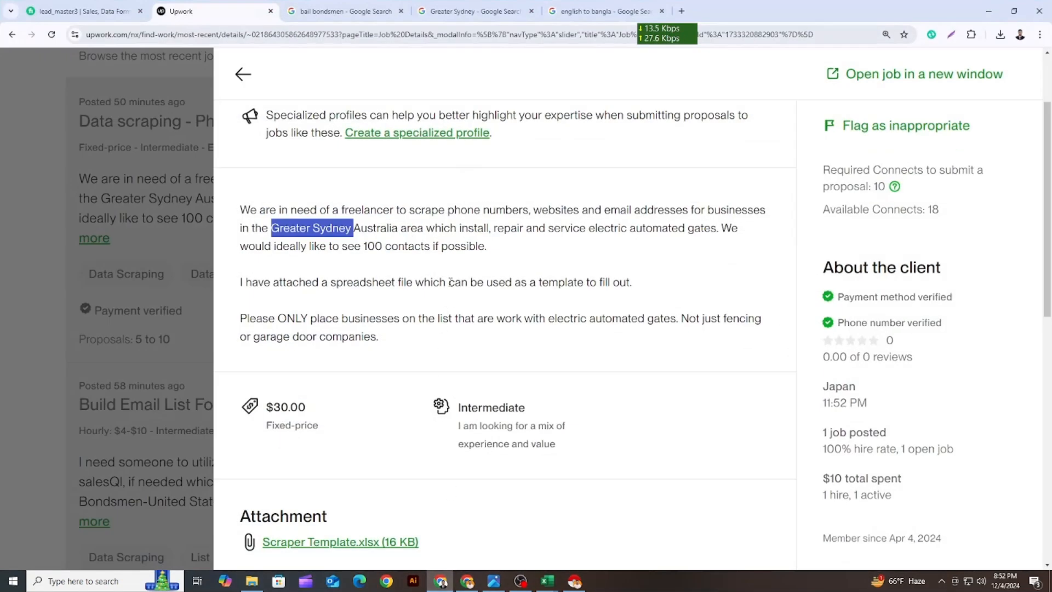
{"action": "left_click_drag", "start_coordinate": [362, 247], "coordinate": [245, 202]}
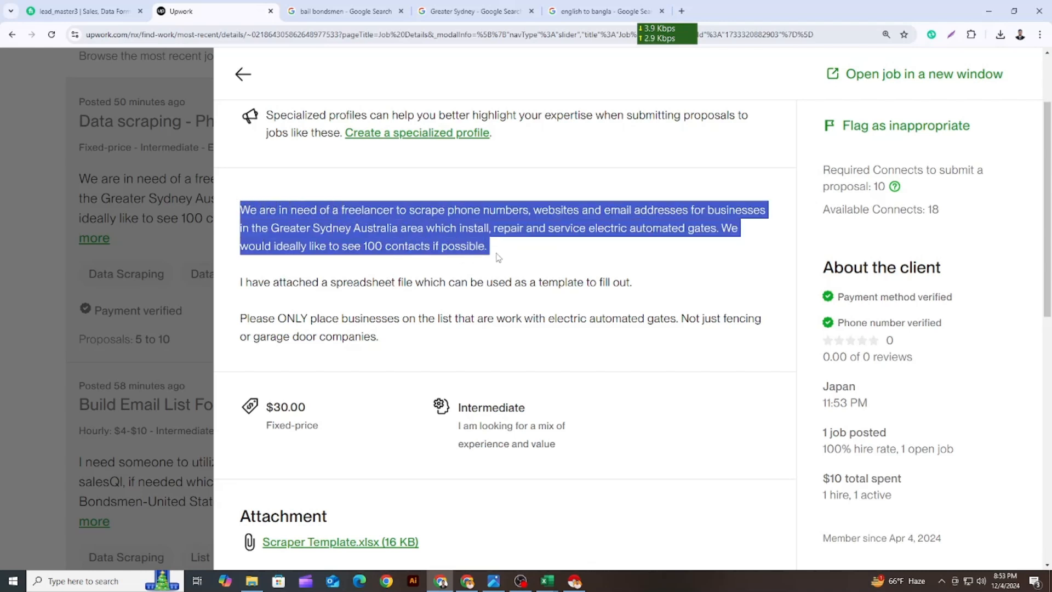
{"action": "left_click", "coordinate": [558, 533]}
{"action": "left_click_drag", "start_coordinate": [386, 341], "coordinate": [246, 204]}
{"action": "left_click", "coordinate": [354, 417]}
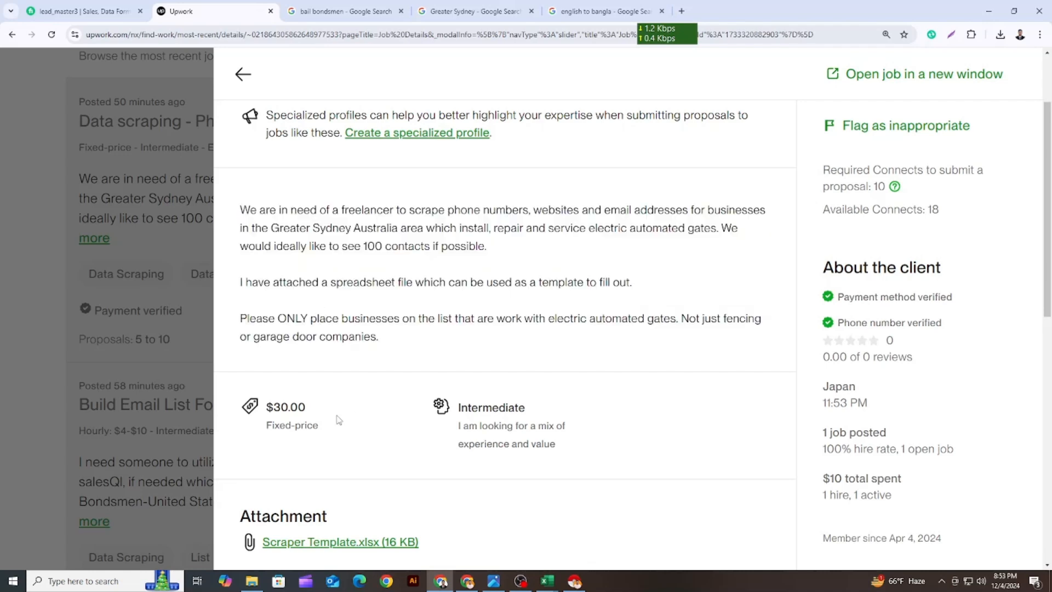
Review the job post's fixed price, client country, and required experience level
{"action": "left_click_drag", "start_coordinate": [307, 410], "coordinate": [263, 410]}
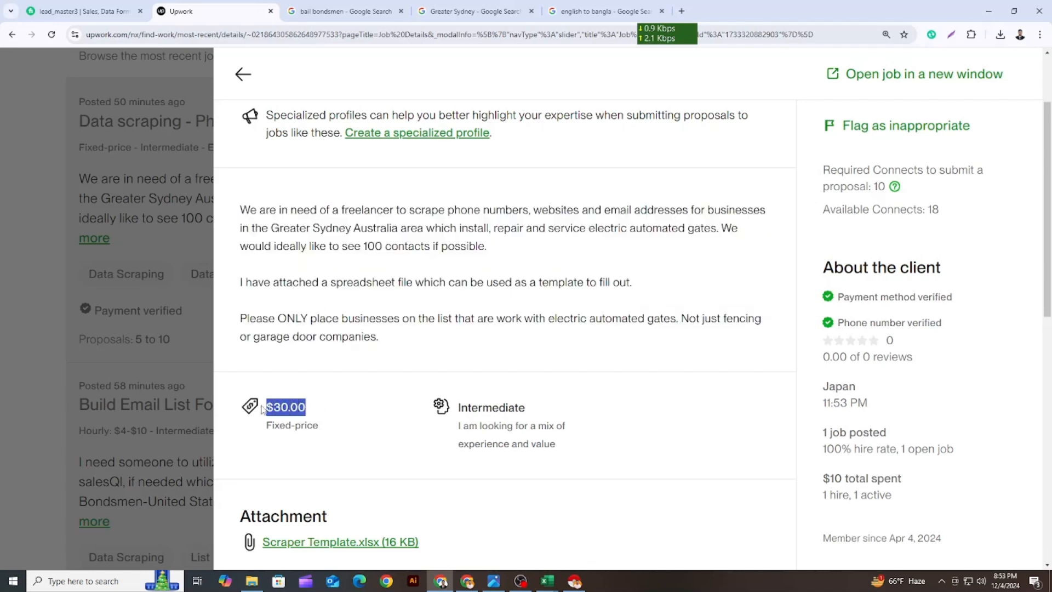
{"action": "left_click_drag", "start_coordinate": [822, 400], "coordinate": [860, 391]}
{"action": "scroll", "coordinate": [487, 376], "scroll_direction": "down", "scroll_amount": 3}
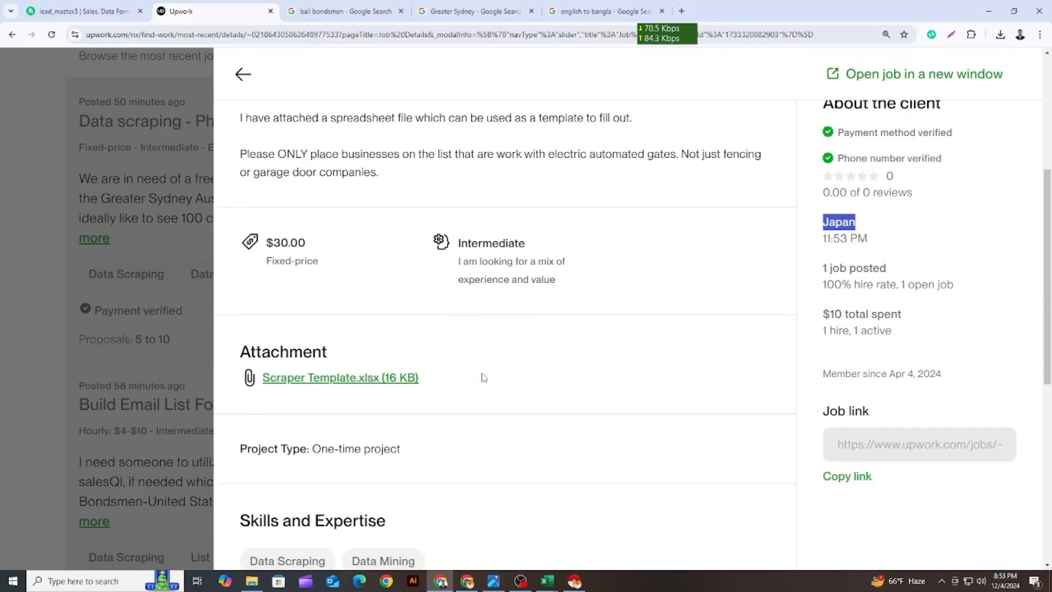
{"action": "left_click_drag", "start_coordinate": [458, 243], "coordinate": [508, 247]}
{"action": "left_click", "coordinate": [383, 288]}
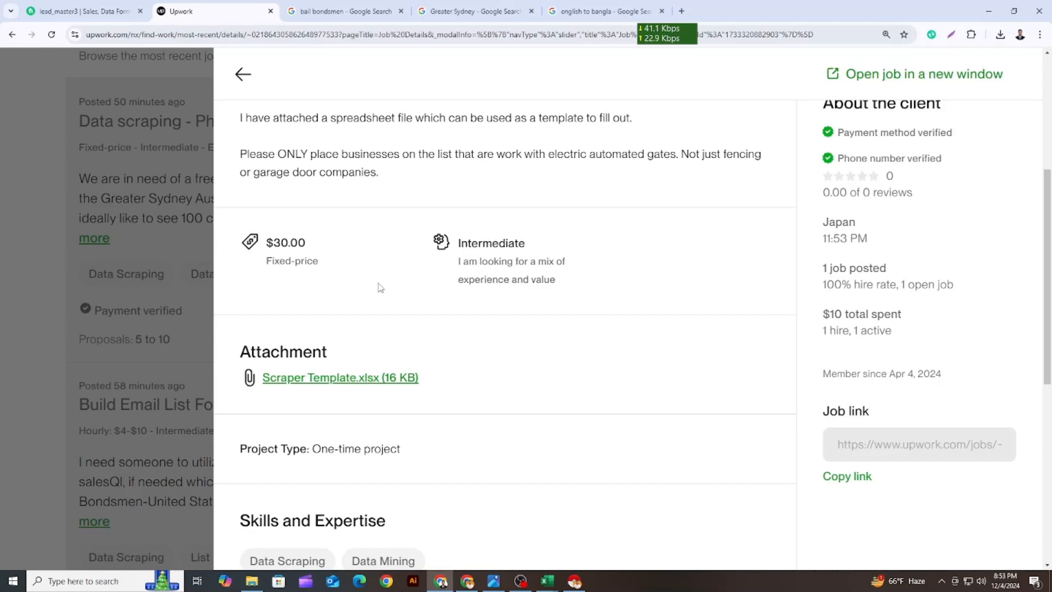
Reread the job post from its data scraping title through the description and down to the attachment
{"action": "scroll", "coordinate": [381, 288], "scroll_direction": "up", "scroll_amount": 5}
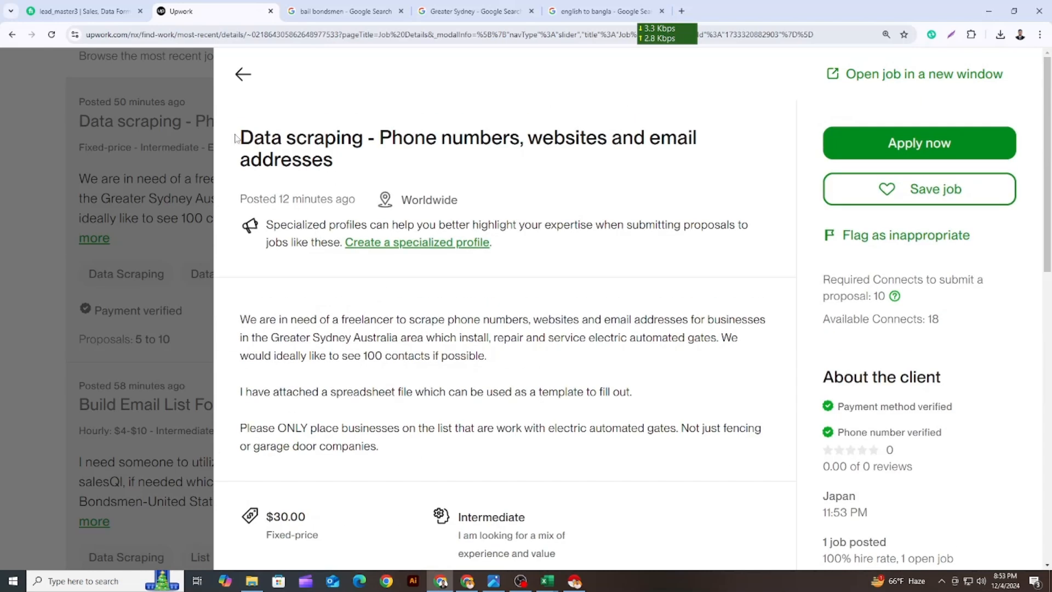
{"action": "left_click_drag", "start_coordinate": [236, 138], "coordinate": [492, 455]}
{"action": "left_click", "coordinate": [492, 454]}
{"action": "scroll", "coordinate": [422, 334], "scroll_direction": "down", "scroll_amount": 3}
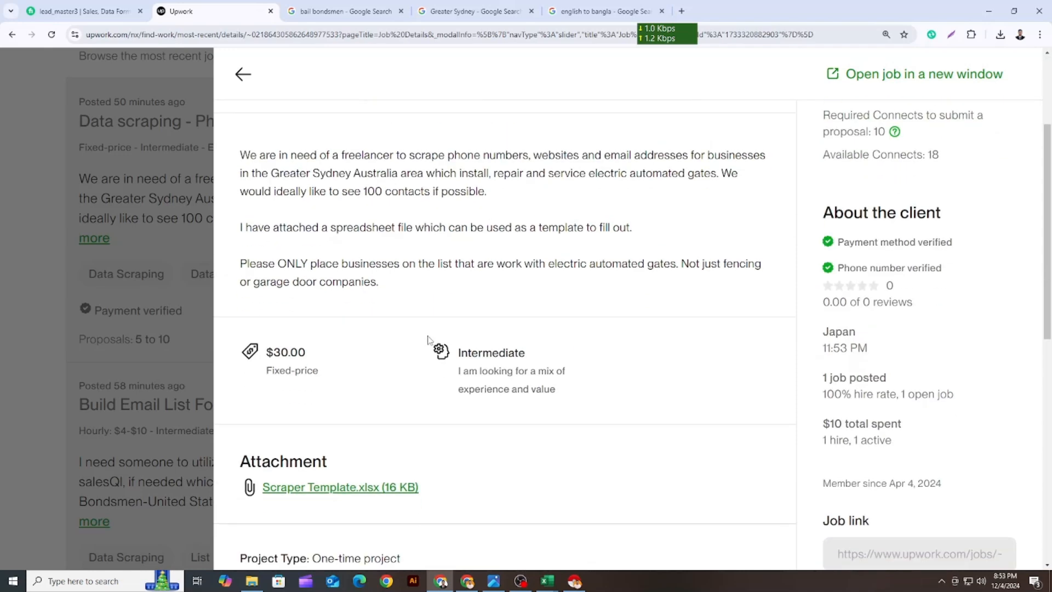
Switch to the image viewer showing WhatsApp Image 2024-11-14 at 10.01.45 PM.jpeg
{"action": "left_click", "coordinate": [495, 582]}
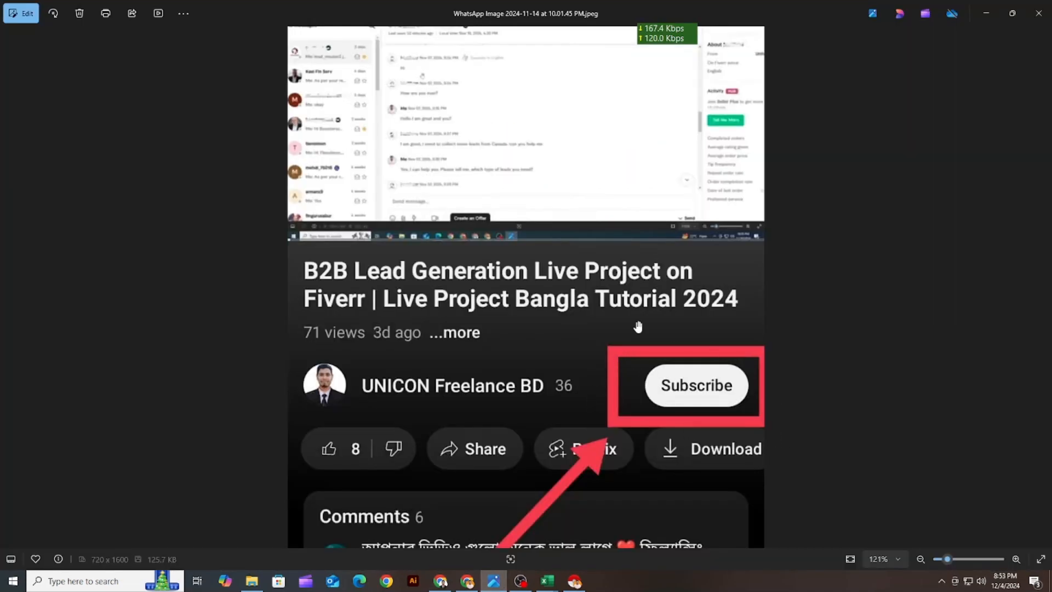